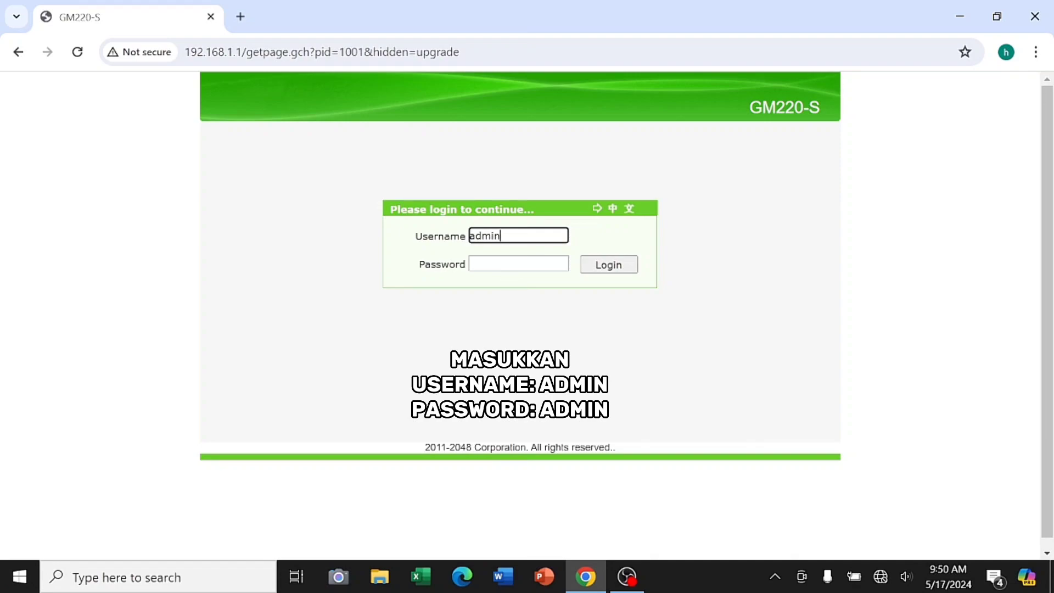
Sign in with the account password and view WAN, 3G/4G WAN, 4in6 tunnel and PON optical status
{"action": "type", "text": "ad"}
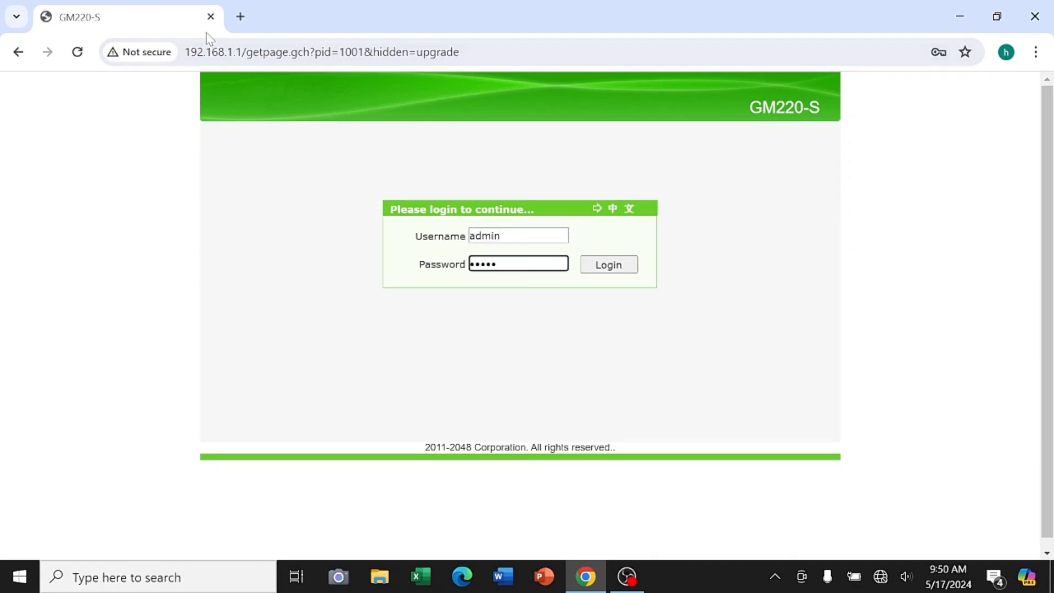
{"action": "type", "text": "min"}
{"action": "left_click", "coordinate": [608, 265]}
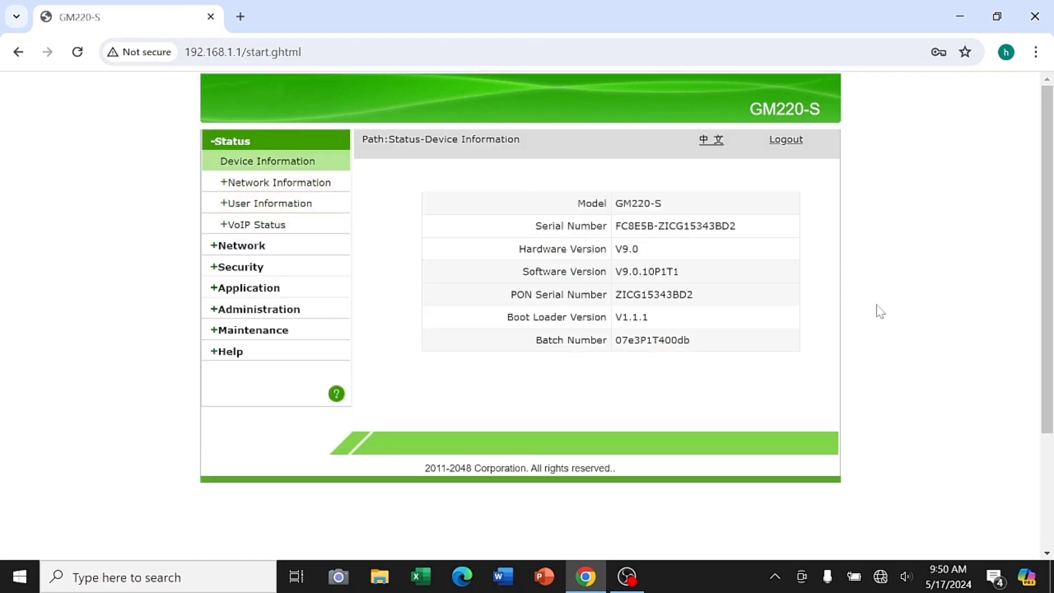
{"action": "left_click", "coordinate": [328, 188]}
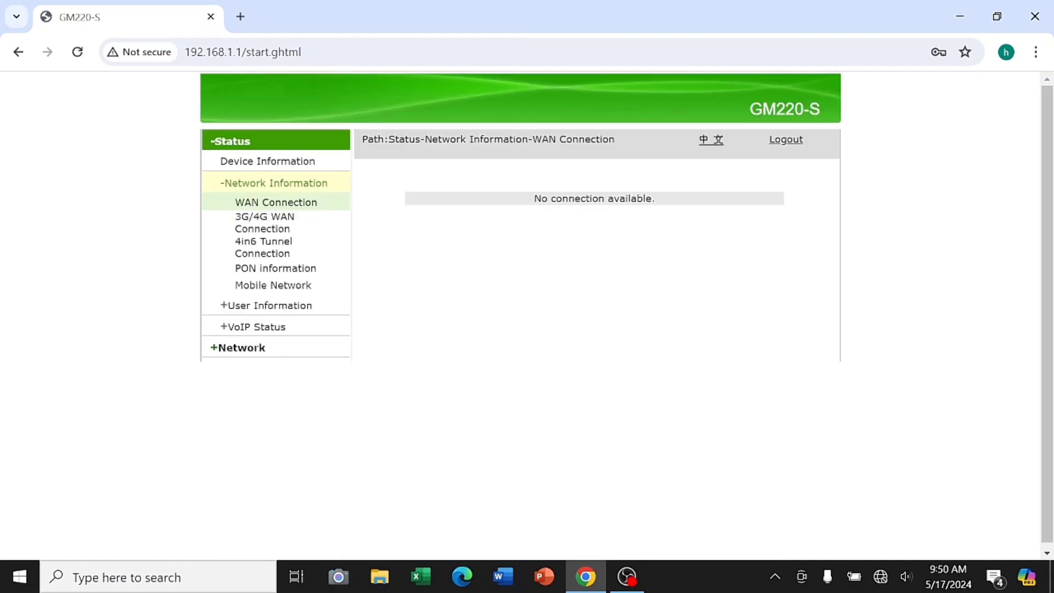
{"action": "left_click", "coordinate": [318, 221]}
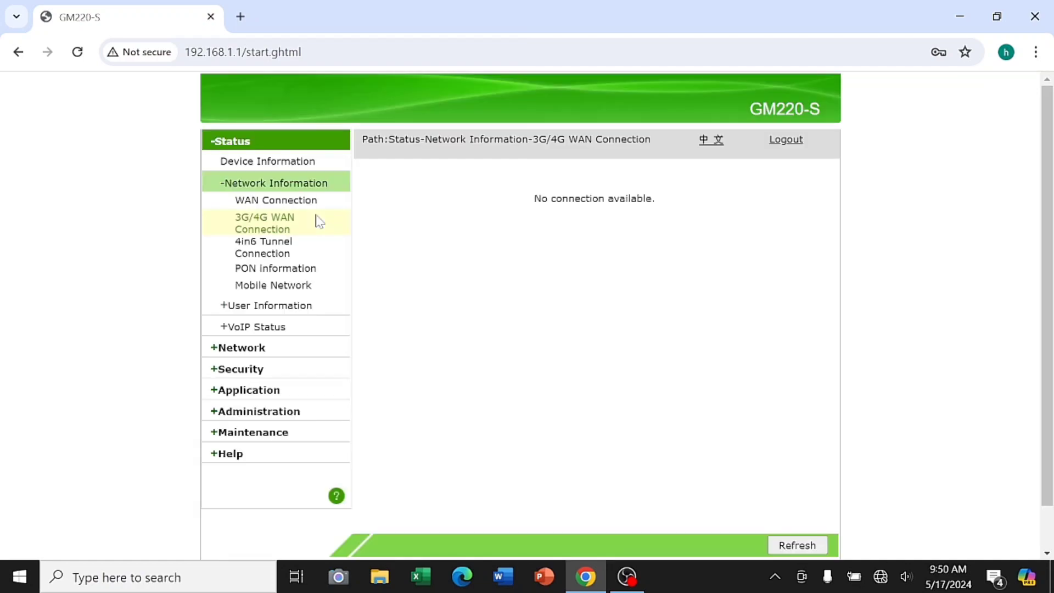
{"action": "left_click", "coordinate": [305, 247]}
{"action": "left_click", "coordinate": [305, 270]}
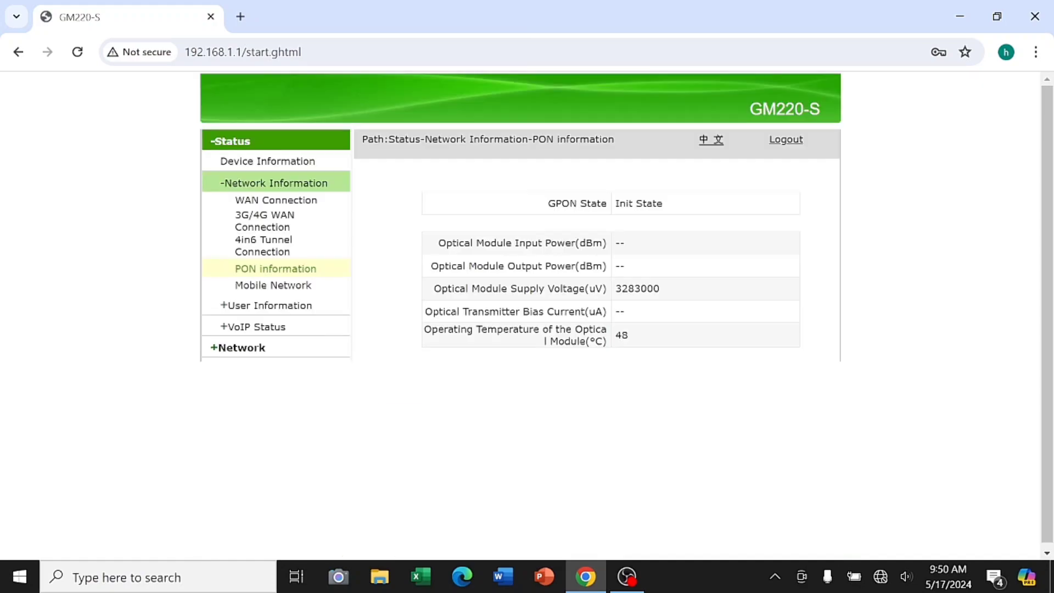
View mobile network, WLAN Radio2.4G users, Ethernet ports, USB devices, VoIP register and SIP account status
{"action": "left_click", "coordinate": [305, 290]}
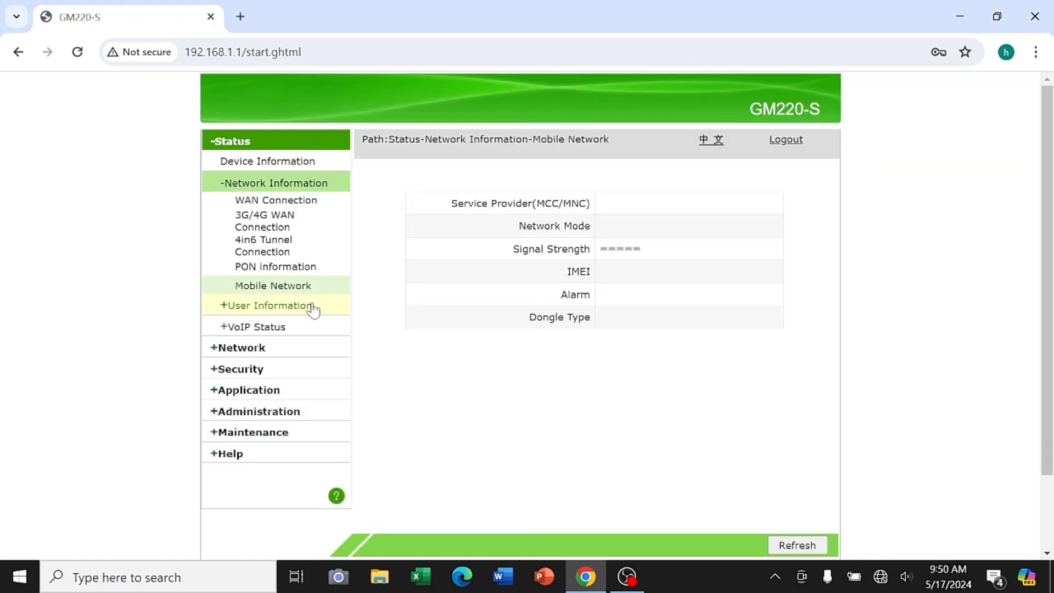
{"action": "left_click", "coordinate": [318, 316]}
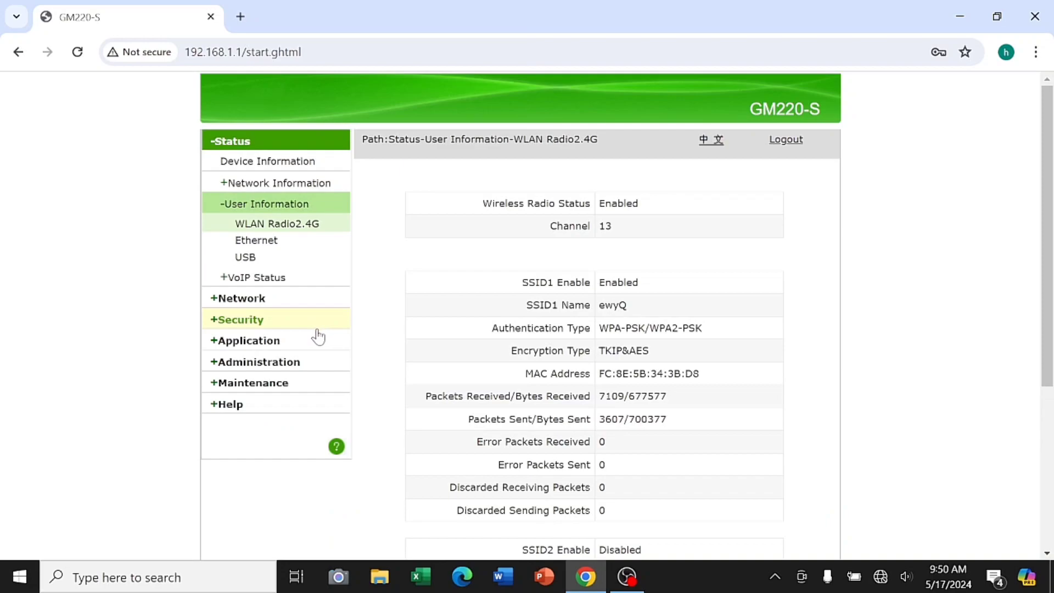
{"action": "left_click", "coordinate": [318, 246]}
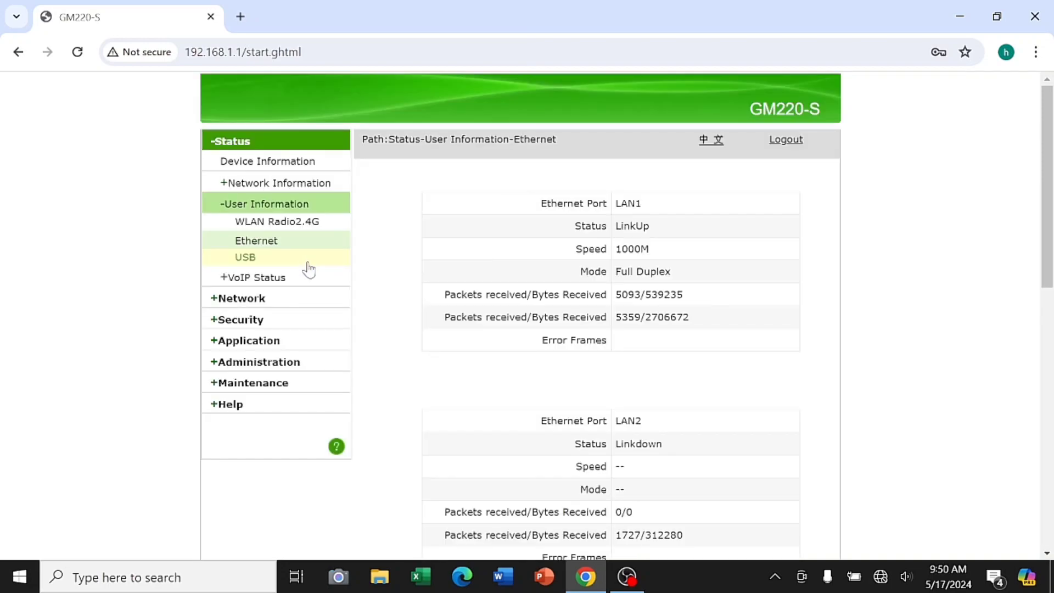
{"action": "left_click", "coordinate": [307, 260]}
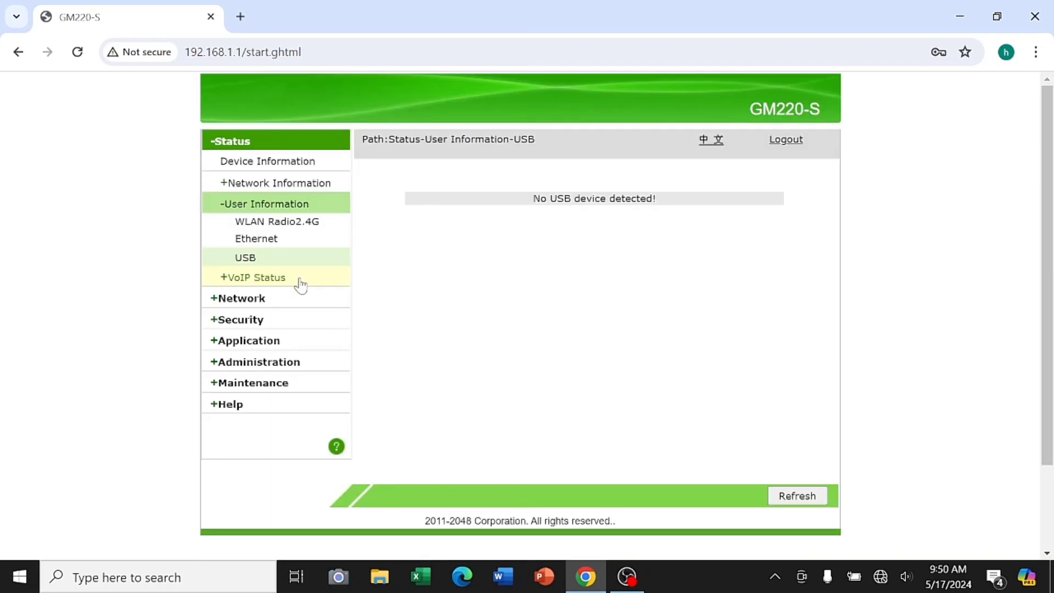
{"action": "left_click", "coordinate": [299, 280]}
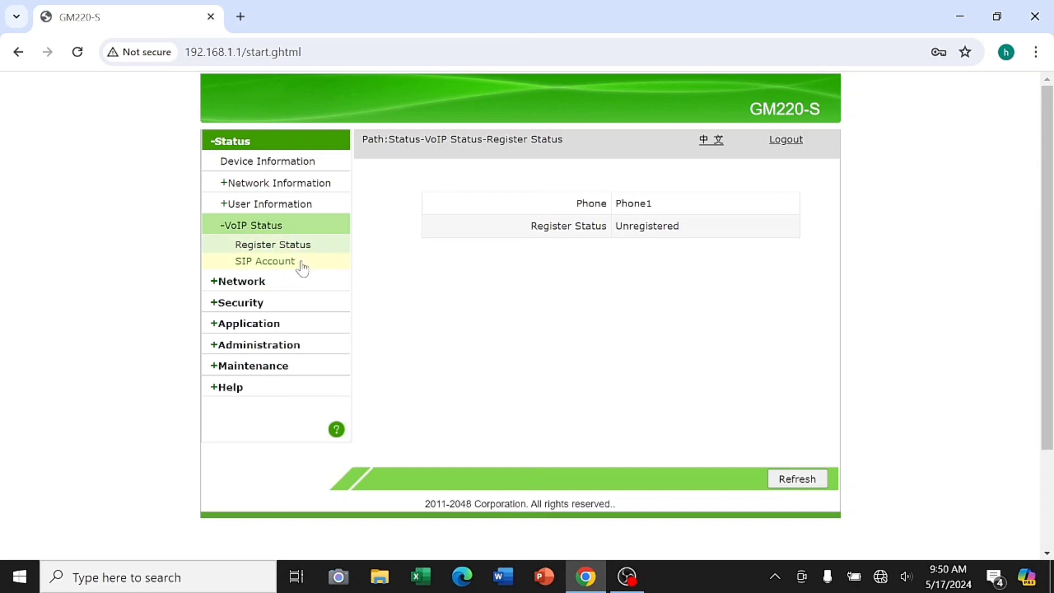
{"action": "left_click", "coordinate": [303, 264]}
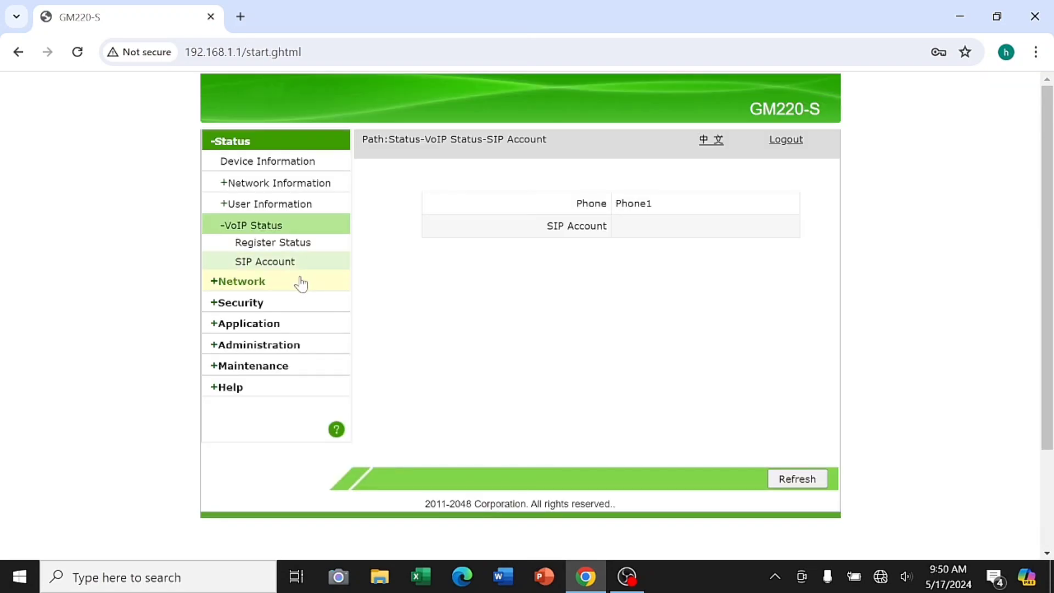
{"action": "left_click", "coordinate": [306, 285]}
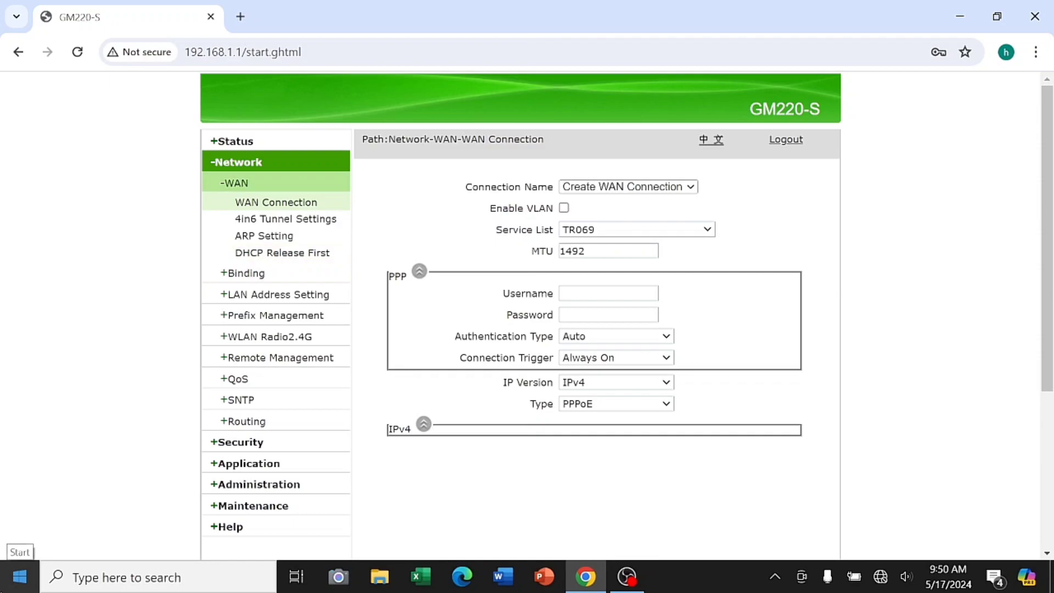
Inspect the WAN Connection dropdowns, keeping TR069, Auto authentication, Always On, IPv4 and PPPoE
{"action": "left_click", "coordinate": [692, 189]}
{"action": "left_click", "coordinate": [684, 201]}
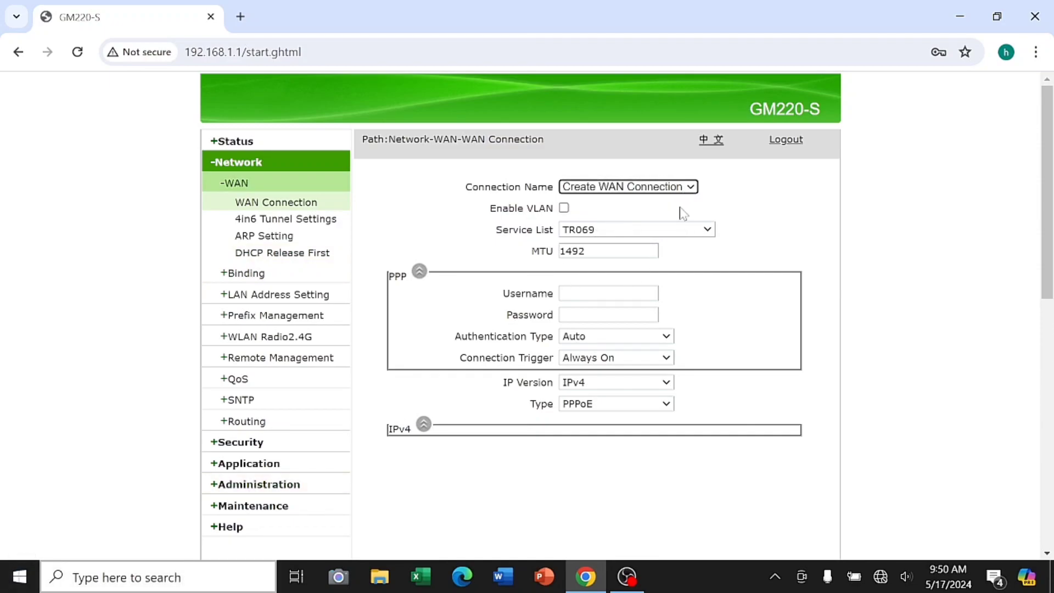
{"action": "left_click", "coordinate": [711, 234]}
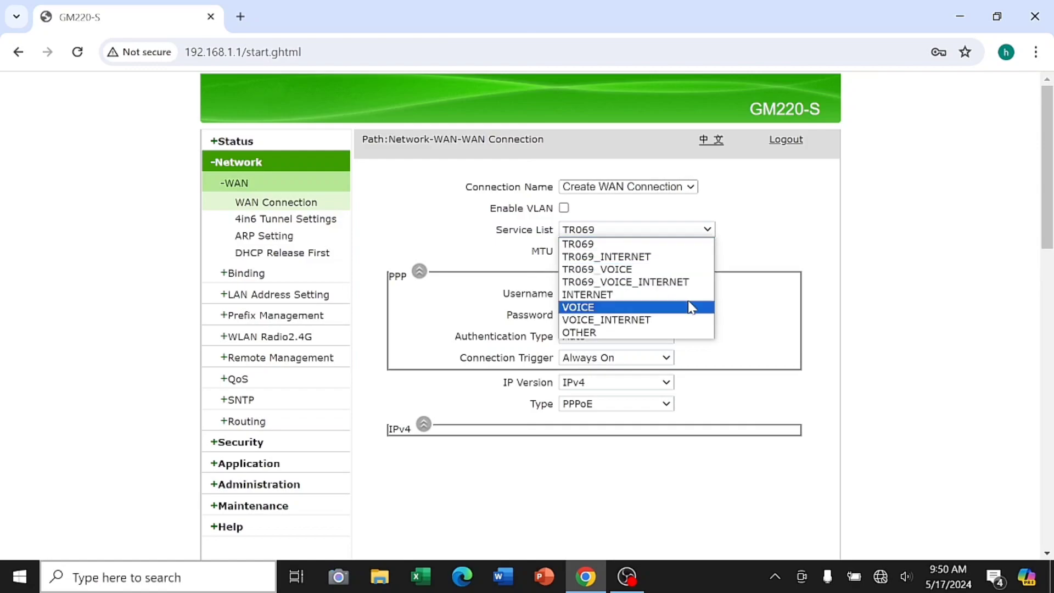
{"action": "left_click", "coordinate": [705, 401]}
{"action": "left_click", "coordinate": [663, 338]}
{"action": "left_click", "coordinate": [663, 338]}
{"action": "left_click", "coordinate": [666, 359]}
{"action": "left_click", "coordinate": [666, 359]}
{"action": "left_click", "coordinate": [666, 383]}
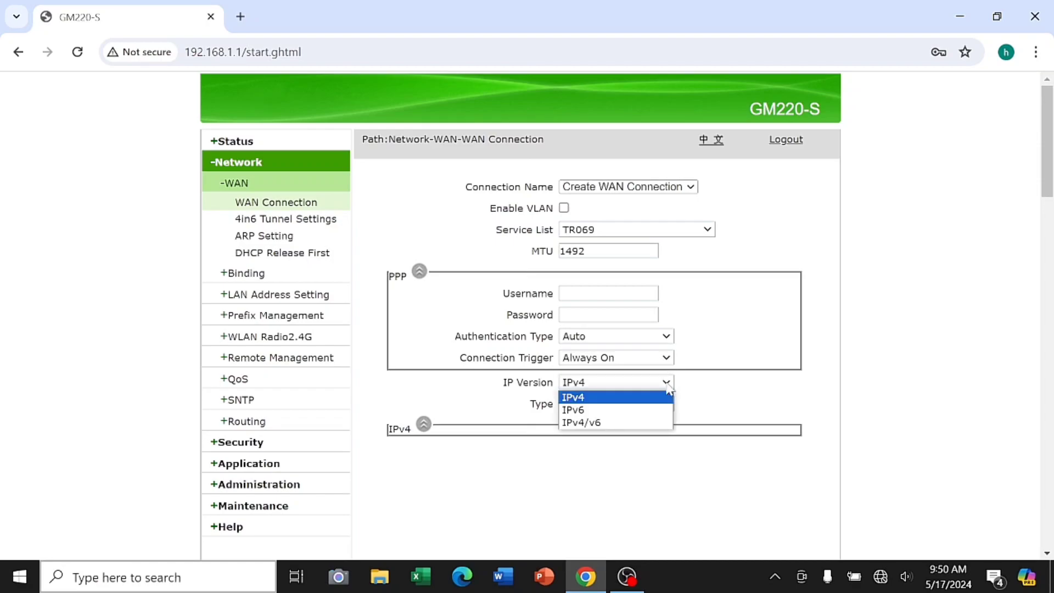
{"action": "left_click", "coordinate": [669, 387]}
{"action": "left_click", "coordinate": [667, 404]}
{"action": "left_click", "coordinate": [667, 405]}
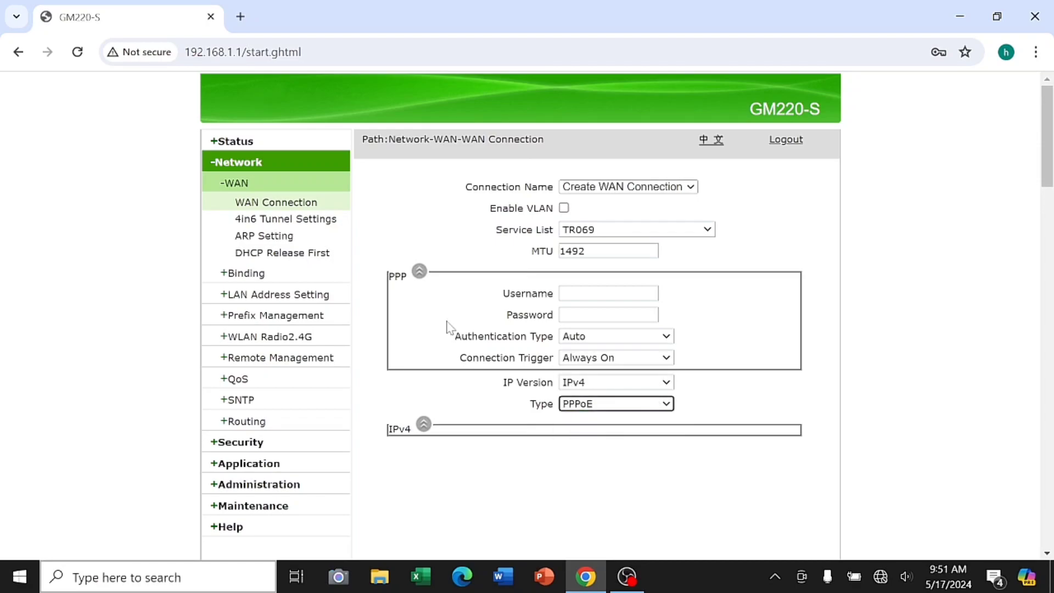
Review the 4in6 Tunnel options, leaving Create Tunnel and ds-lite selected
{"action": "left_click", "coordinate": [294, 222]}
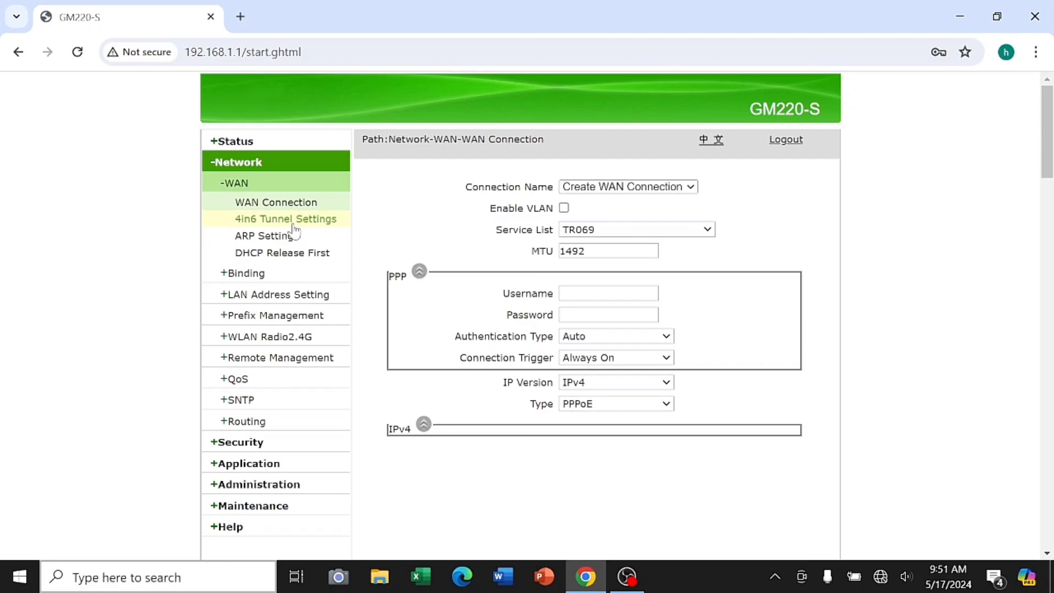
{"action": "left_click", "coordinate": [665, 215]}
{"action": "left_click", "coordinate": [666, 223]}
{"action": "left_click", "coordinate": [666, 253]}
{"action": "left_click", "coordinate": [629, 264]}
{"action": "left_click", "coordinate": [569, 274]}
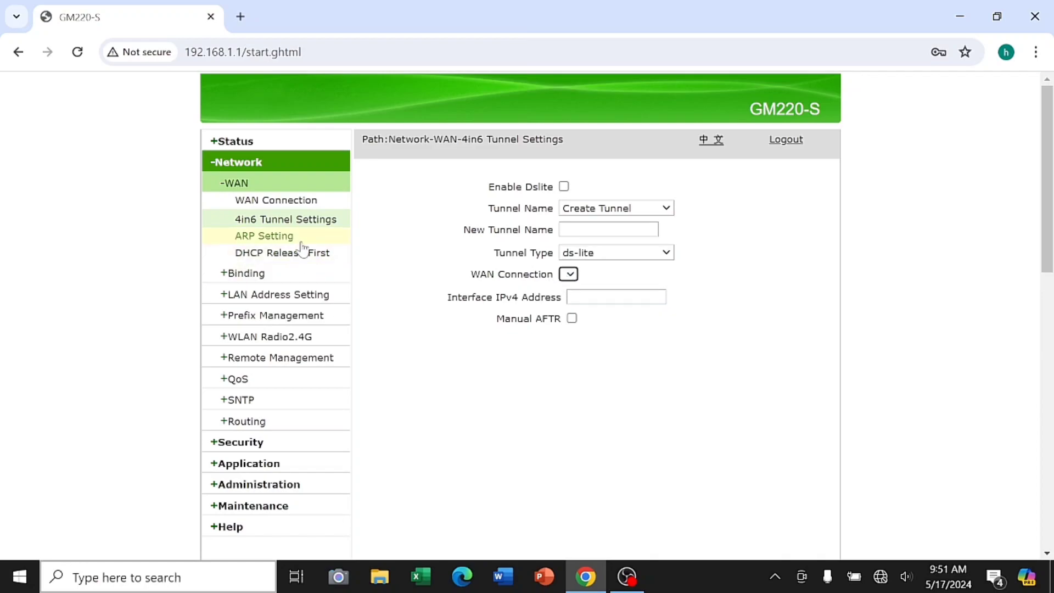
Visit the ARP Setting, DHCP Release First and Binding Model pages
{"action": "left_click", "coordinate": [299, 239]}
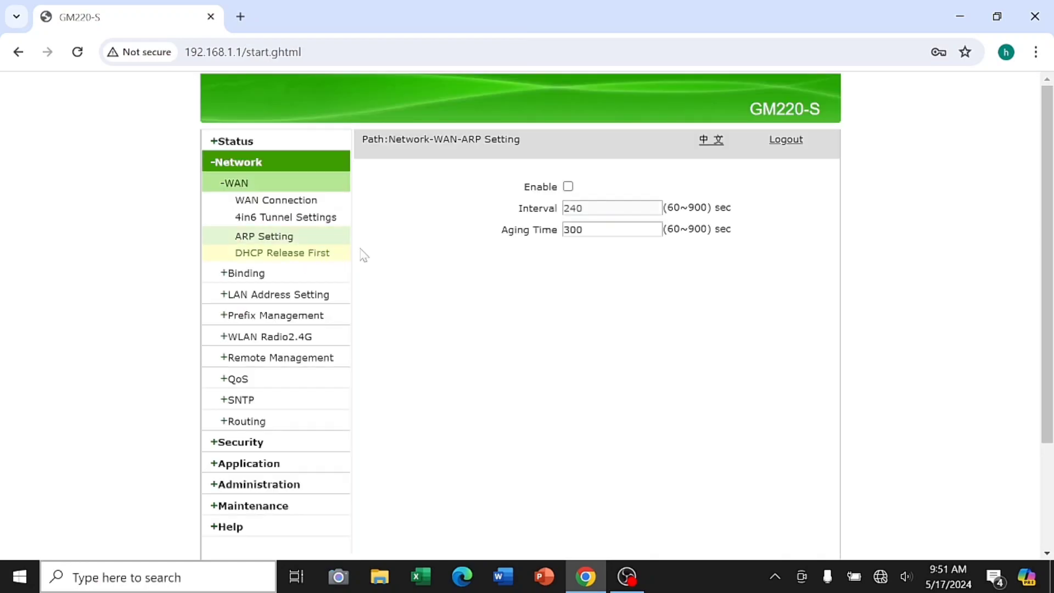
{"action": "left_click", "coordinate": [330, 258]}
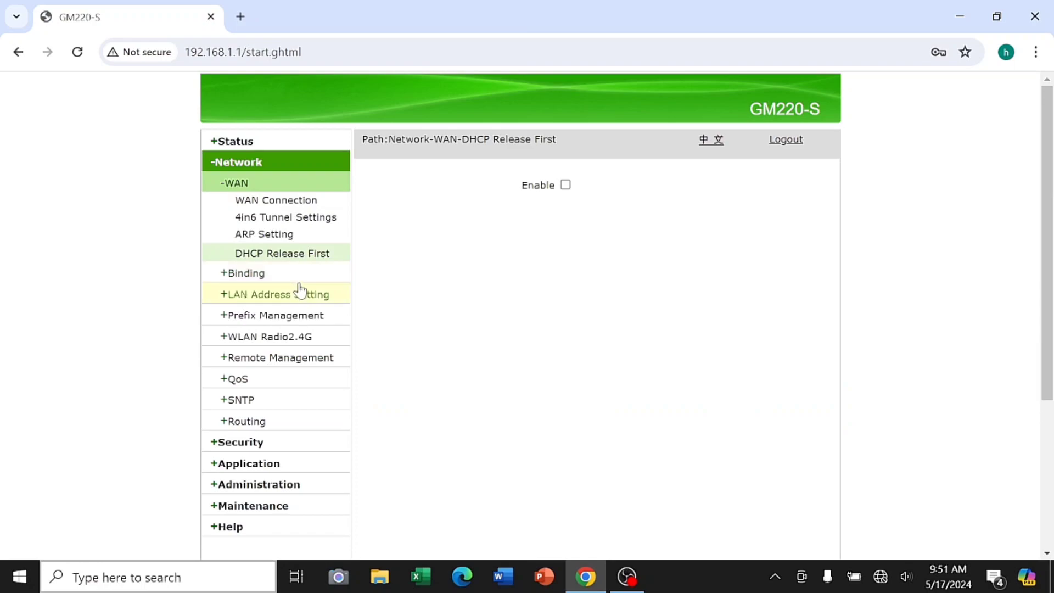
{"action": "left_click", "coordinate": [302, 277]}
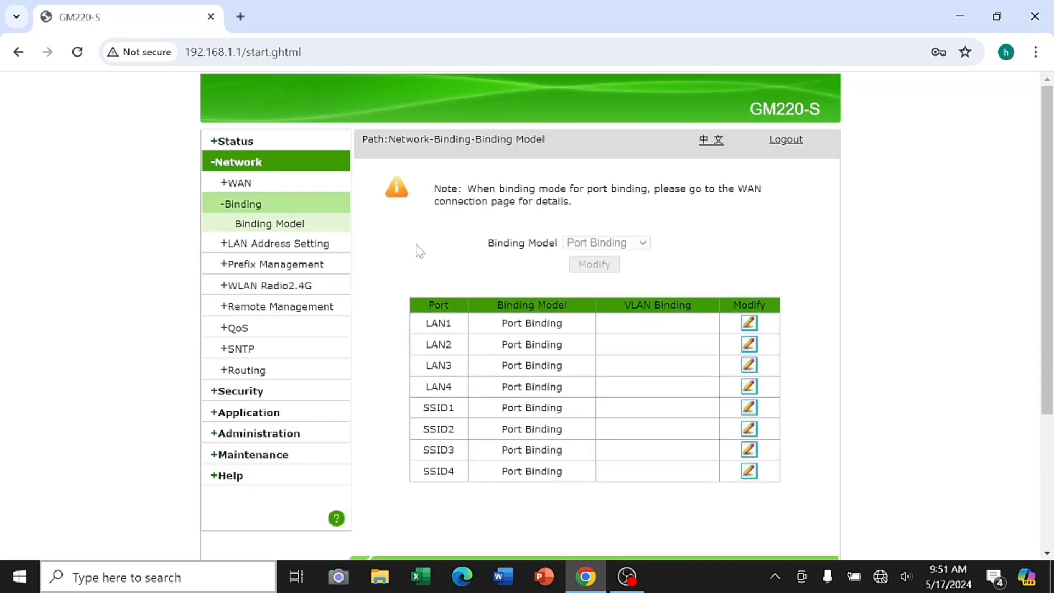
Review the LAN address and DHCP server settings, keeping a One day lease time
{"action": "left_click", "coordinate": [322, 245]}
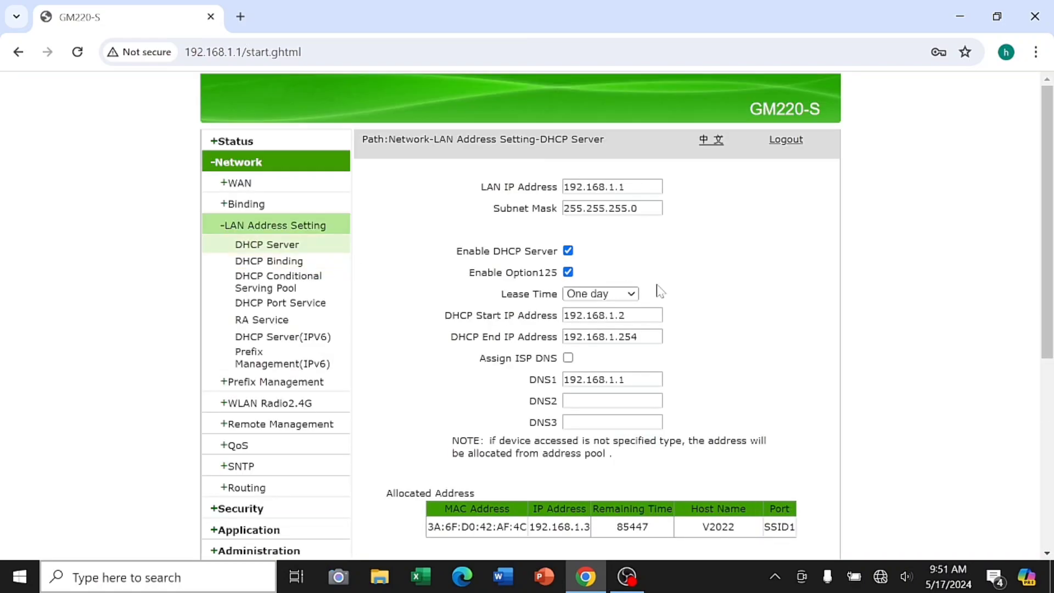
{"action": "left_click", "coordinate": [631, 294]}
{"action": "left_click", "coordinate": [609, 335]}
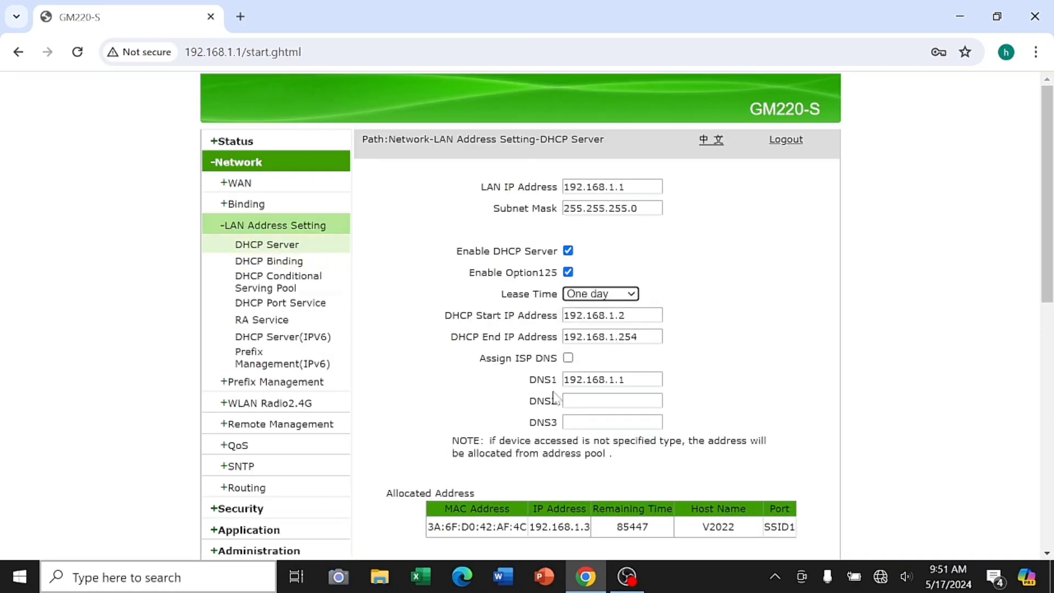
{"action": "scroll", "coordinate": [551, 385], "scroll_direction": "down", "scroll_amount": 6}
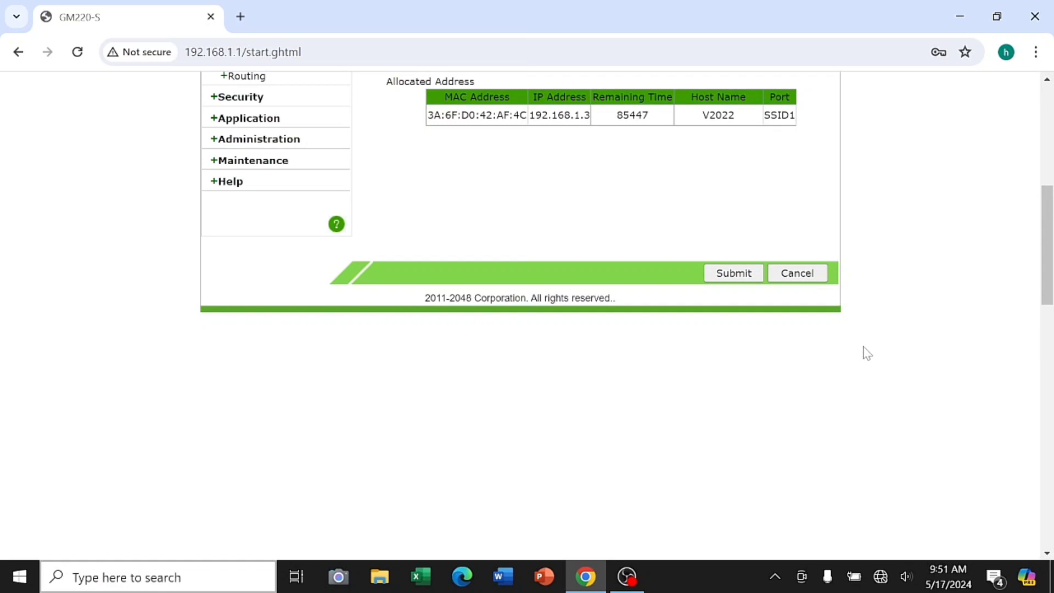
{"action": "scroll", "coordinate": [866, 353], "scroll_direction": "up", "scroll_amount": 7}
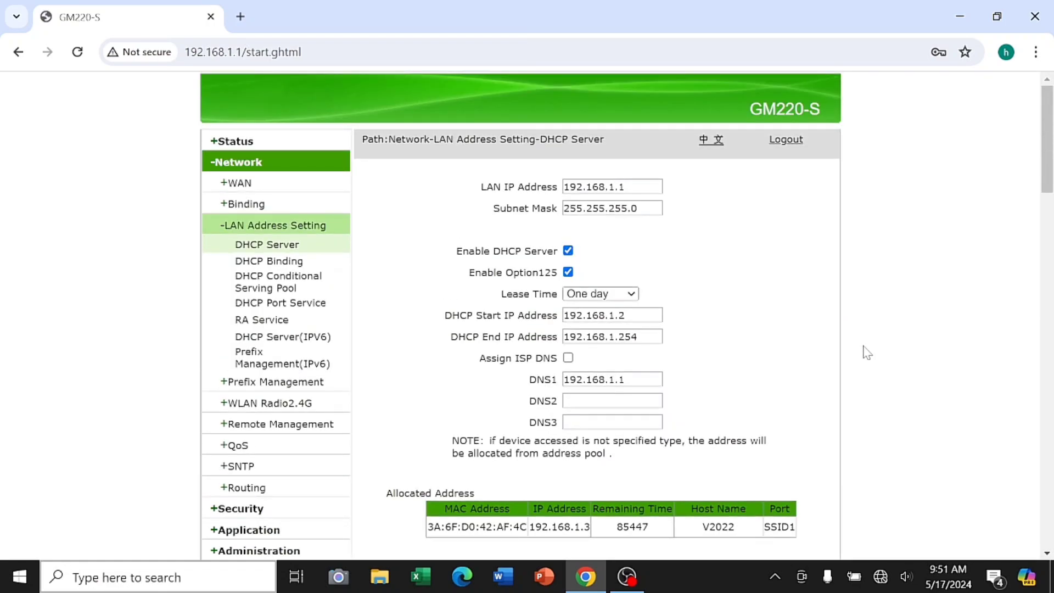
{"action": "scroll", "coordinate": [867, 353], "scroll_direction": "down", "scroll_amount": 7}
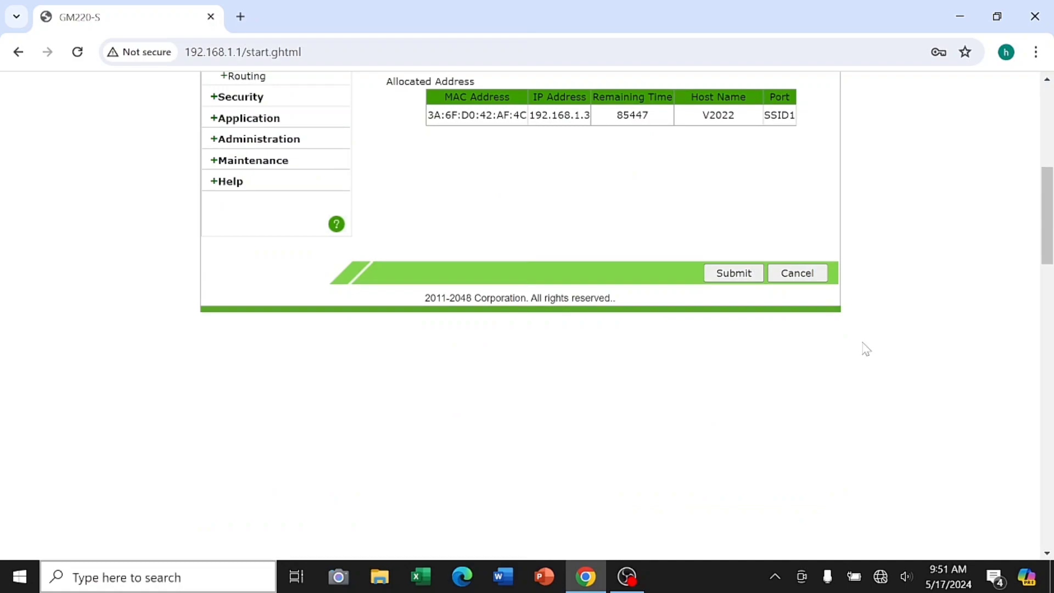
{"action": "scroll", "coordinate": [866, 349], "scroll_direction": "up", "scroll_amount": 7}
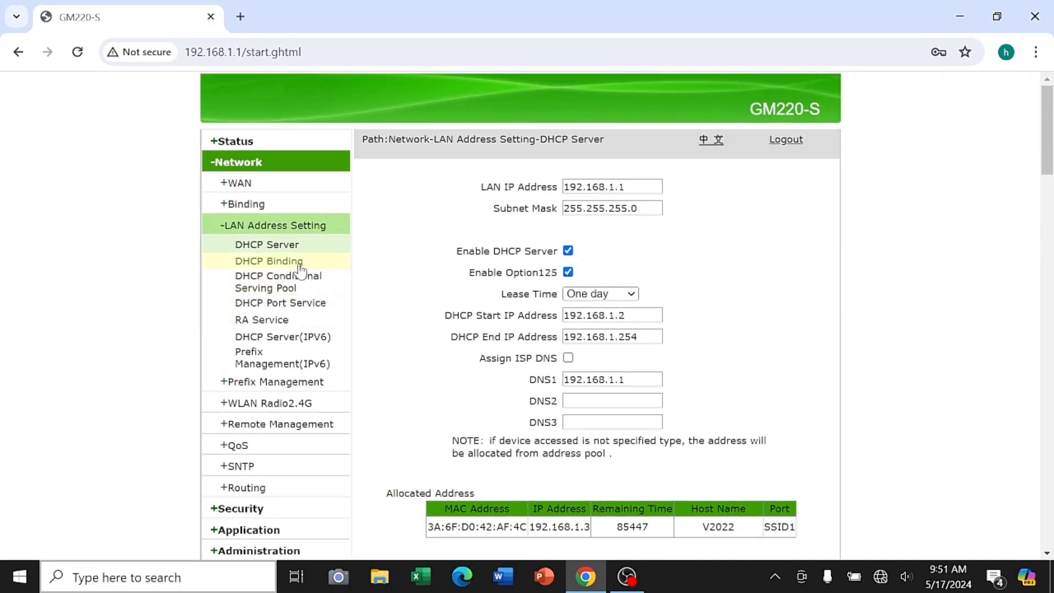
Browse DHCP binding, Conditional Serving Pool, Port Service, RA Service, DHCP Server(IPv6) and Prefix Management pages
{"action": "left_click", "coordinate": [288, 262]}
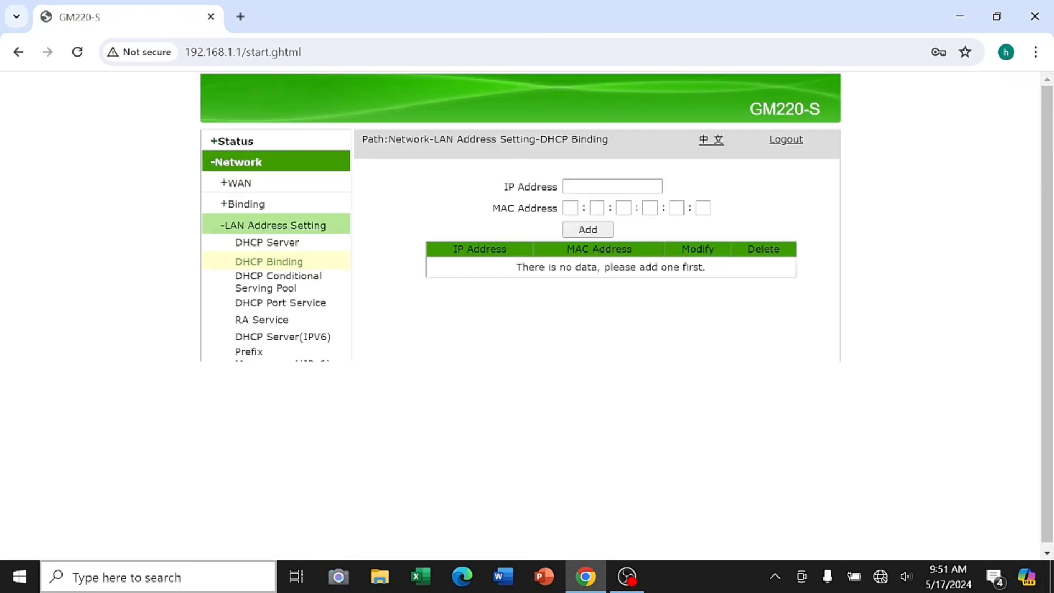
{"action": "left_click", "coordinate": [322, 289]}
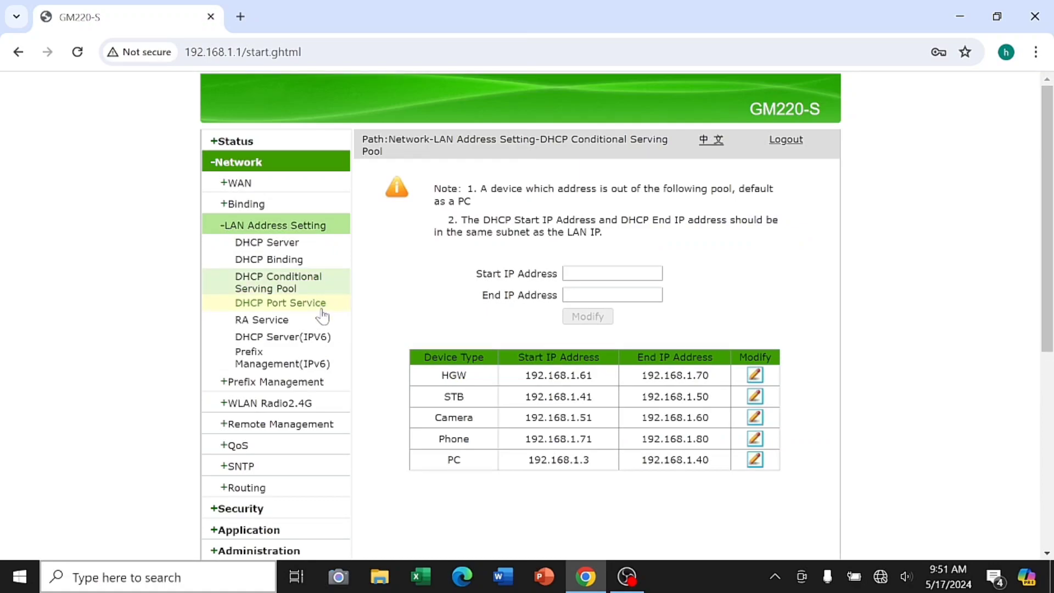
{"action": "left_click", "coordinate": [323, 308]}
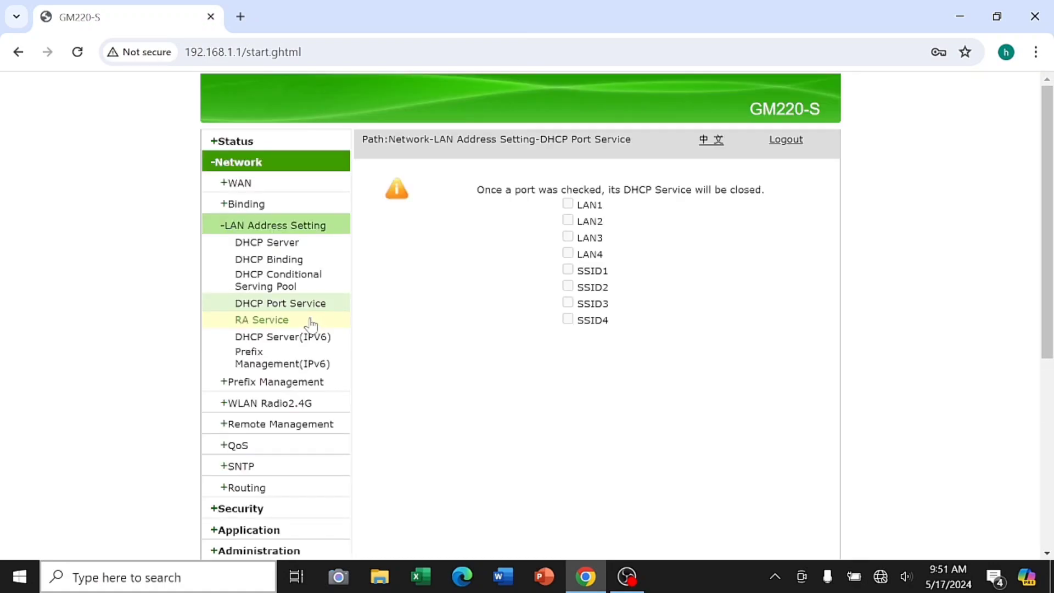
{"action": "left_click", "coordinate": [311, 322]}
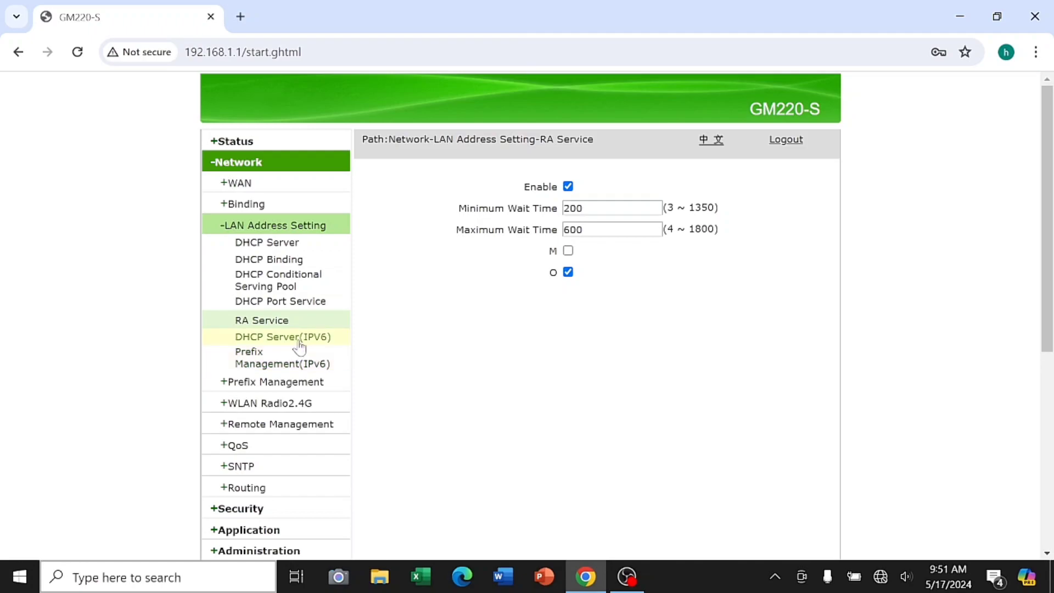
{"action": "left_click", "coordinate": [300, 345]}
{"action": "left_click", "coordinate": [299, 360]}
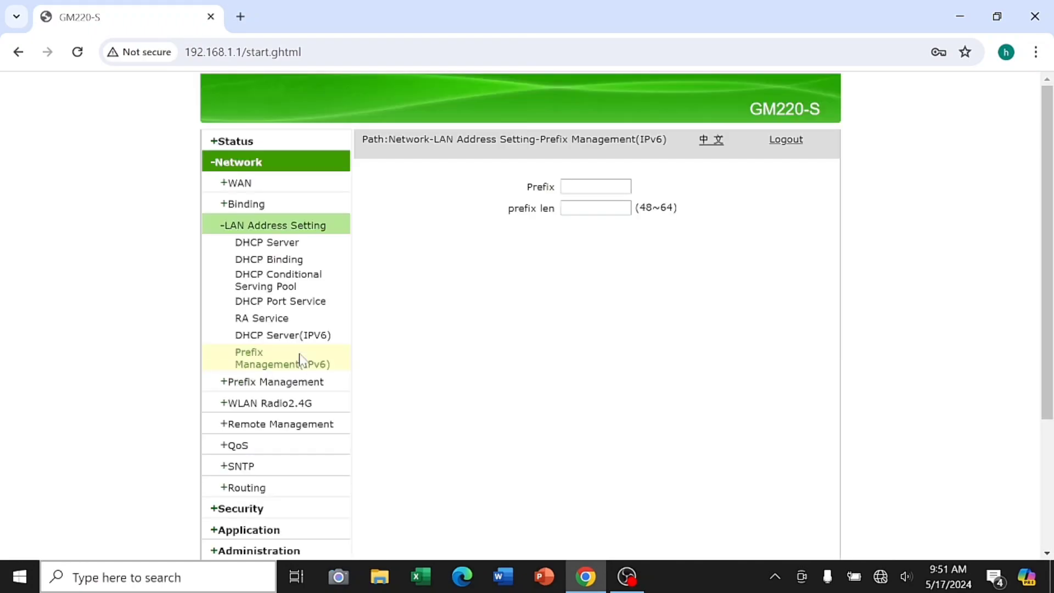
{"action": "left_click", "coordinate": [304, 385]}
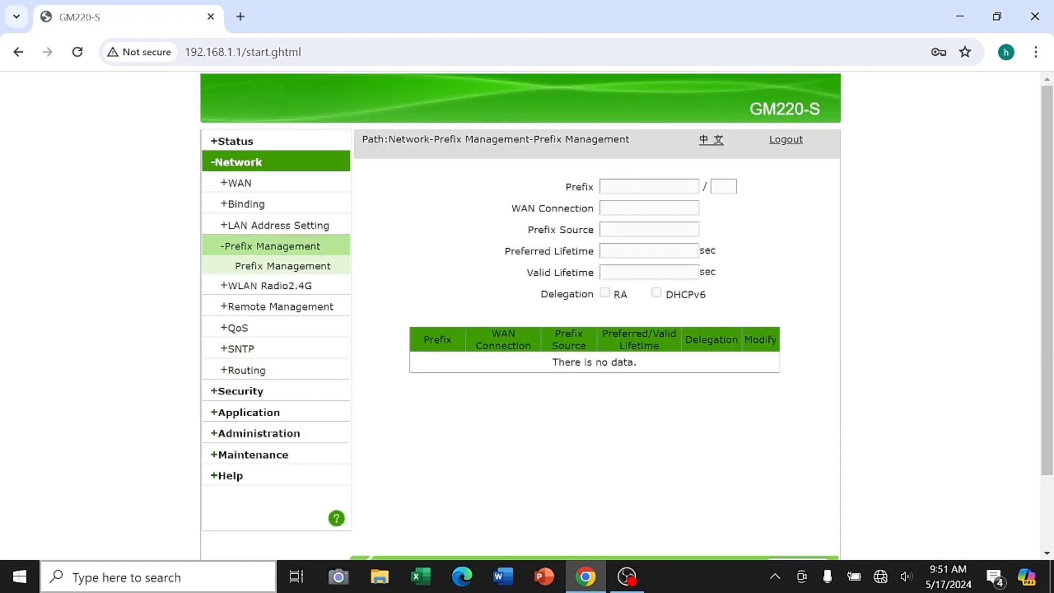
{"action": "left_click", "coordinate": [321, 287]}
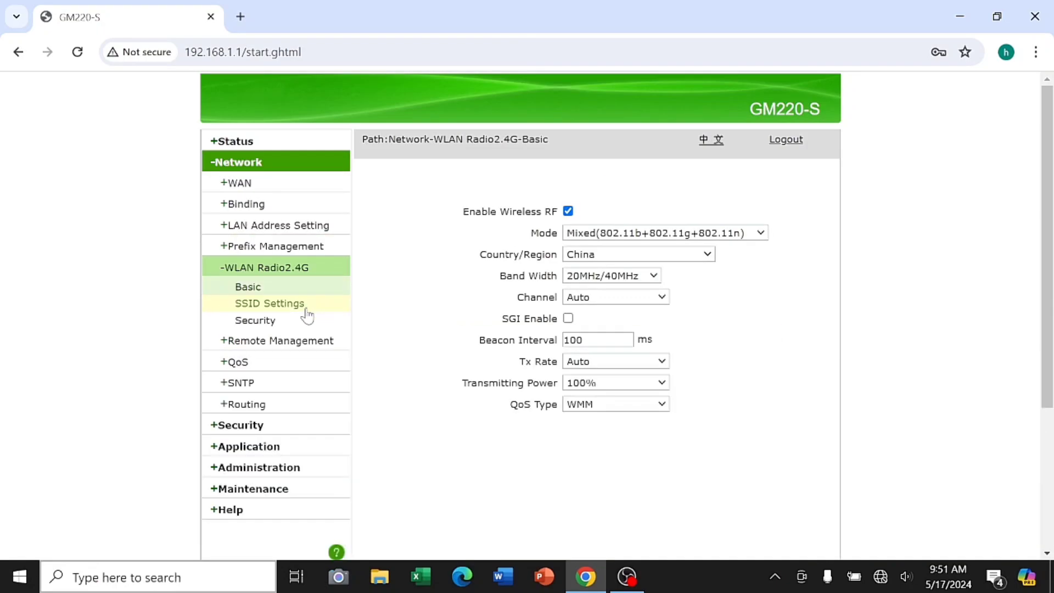
Check the 2.4G wireless dropdowns, keeping China, 20MHz/40MHz, channel Auto, Tx Rate Auto and 100% power
{"action": "left_click", "coordinate": [761, 234]}
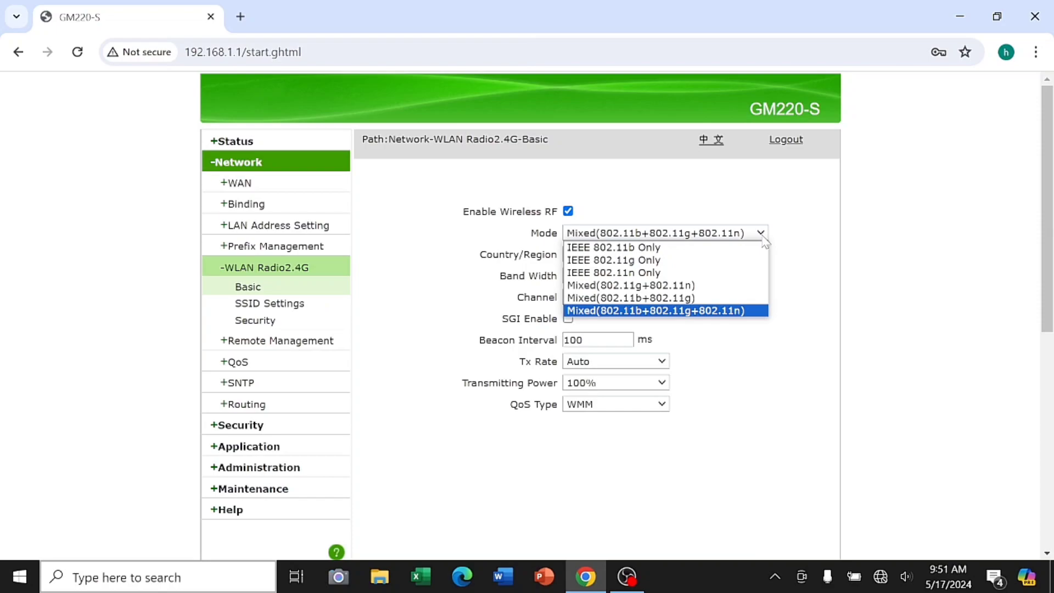
{"action": "left_click", "coordinate": [762, 237]}
{"action": "left_click", "coordinate": [710, 255]}
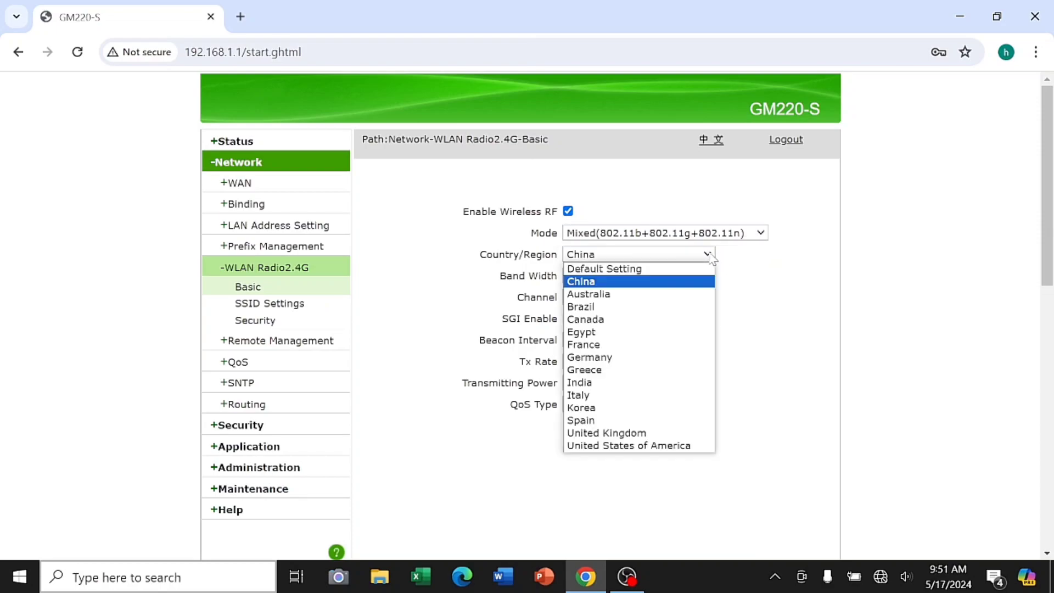
{"action": "left_click", "coordinate": [755, 311]}
{"action": "left_click", "coordinate": [655, 277]}
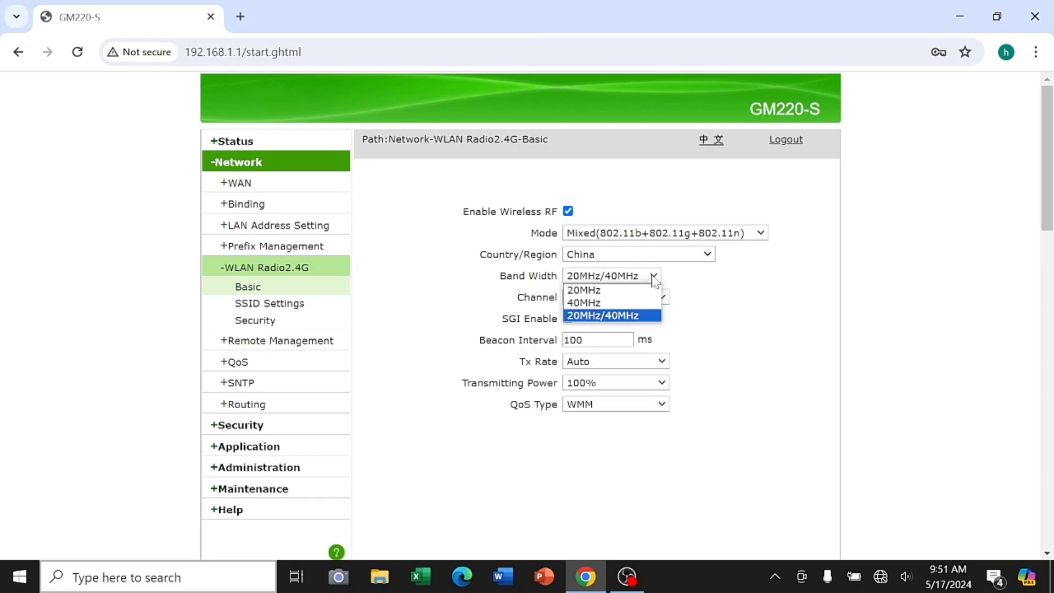
{"action": "left_click", "coordinate": [662, 296]}
{"action": "left_click", "coordinate": [663, 298]}
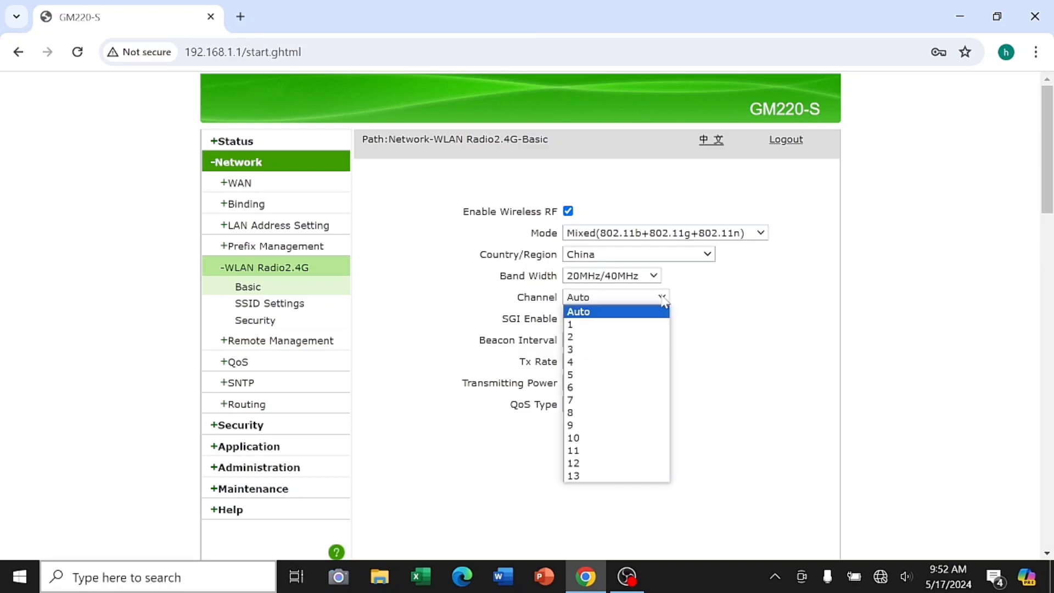
{"action": "left_click", "coordinate": [666, 297]}
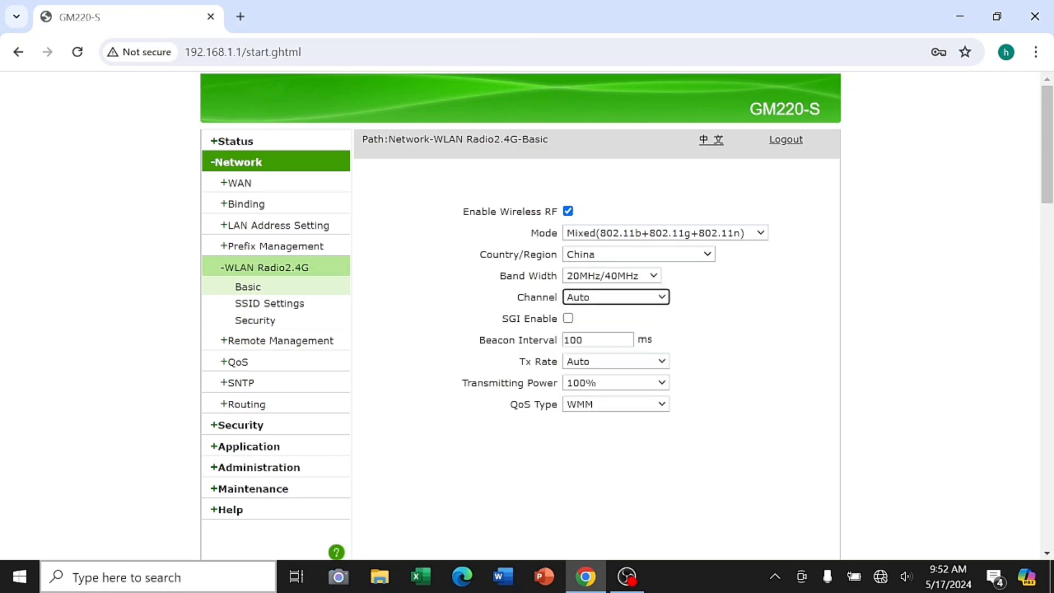
{"action": "left_click", "coordinate": [662, 365]}
{"action": "left_click", "coordinate": [661, 371]}
{"action": "left_click", "coordinate": [663, 383]}
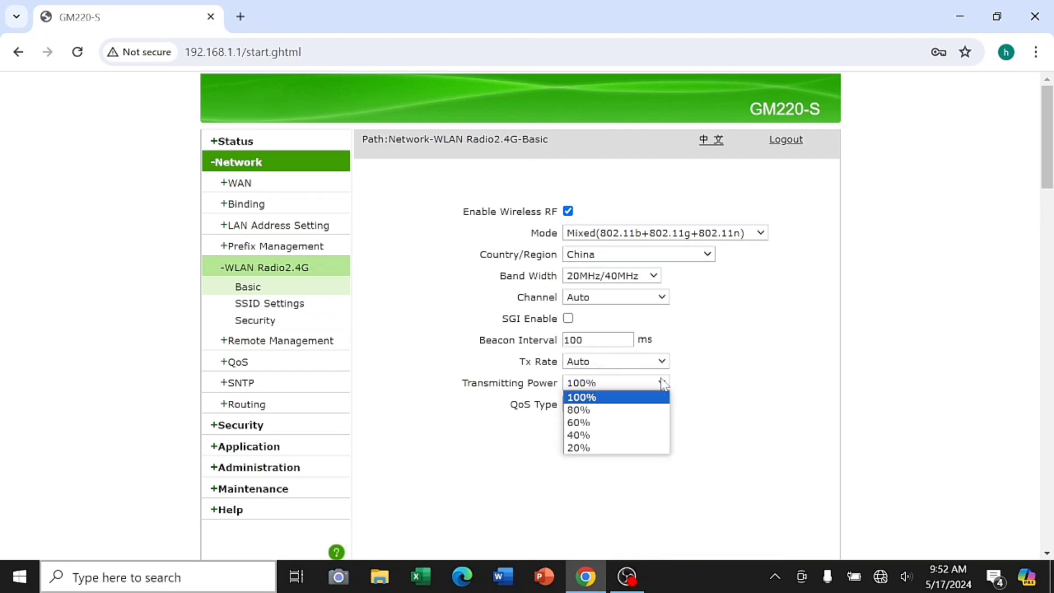
{"action": "left_click", "coordinate": [663, 384]}
Keep QoS Type on WMM and review the 2.4G SSID settings with SSID1 selected
{"action": "left_click", "coordinate": [658, 407]}
{"action": "left_click", "coordinate": [661, 406]}
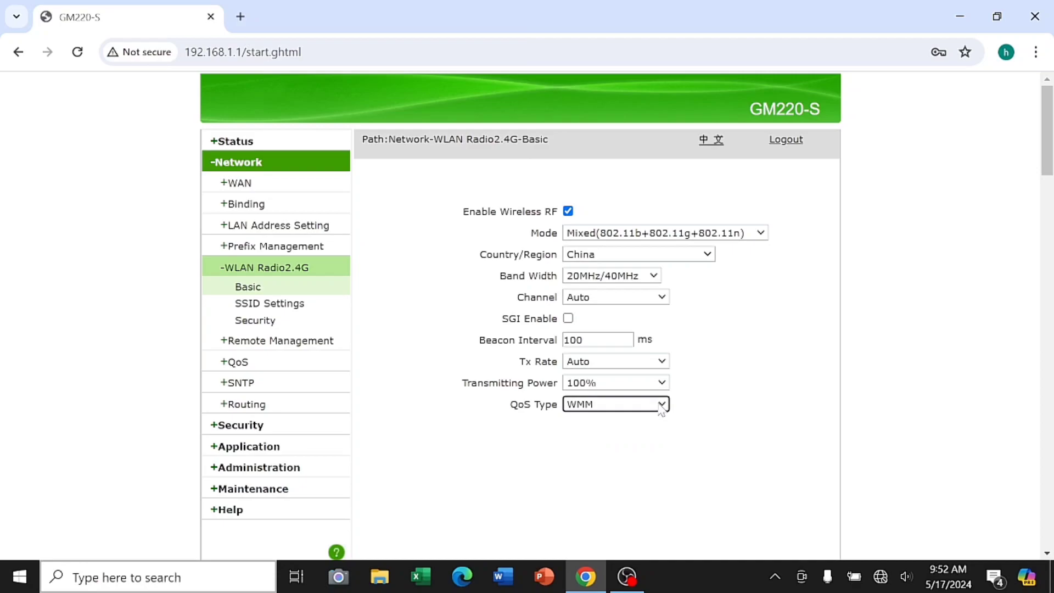
{"action": "left_click", "coordinate": [301, 308]}
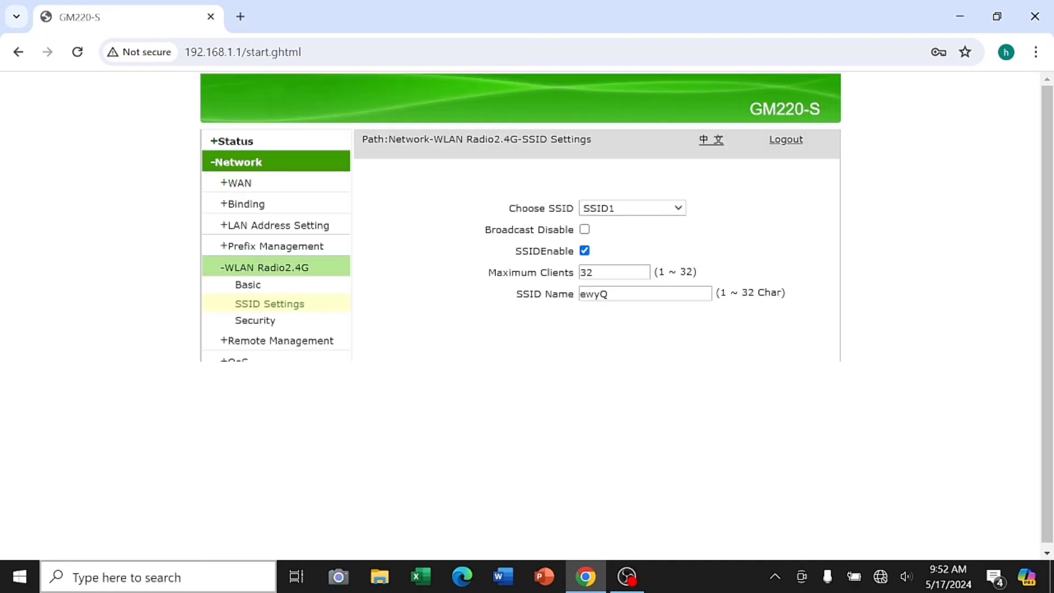
{"action": "left_click", "coordinate": [680, 212]}
{"action": "left_click", "coordinate": [681, 213]}
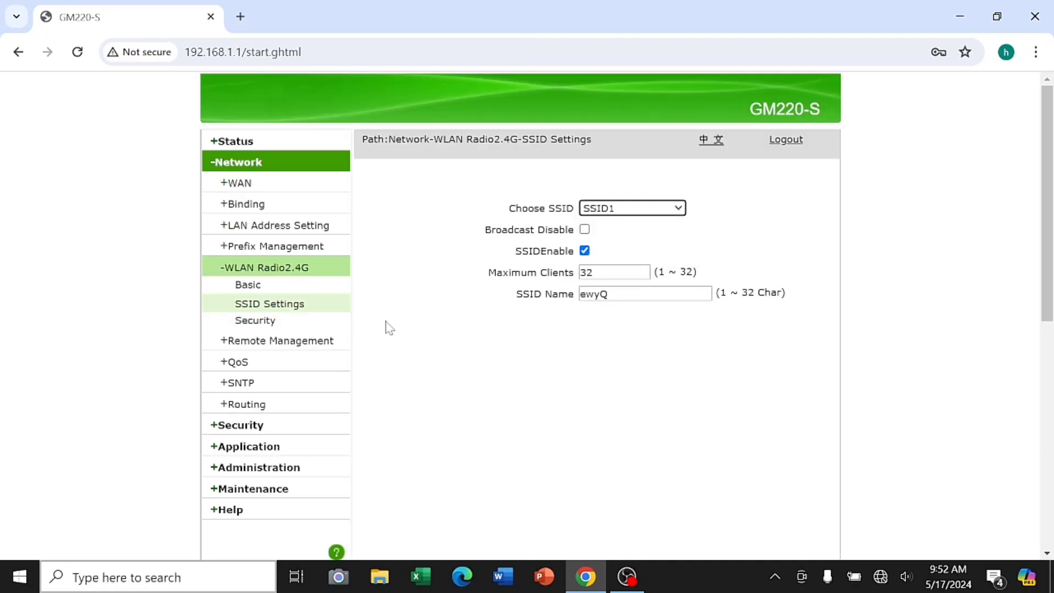
Review 2.4G wireless security for SSID1, keeping WPA/WPA2-PSK and TKIP+AES encryption
{"action": "left_click", "coordinate": [321, 325]}
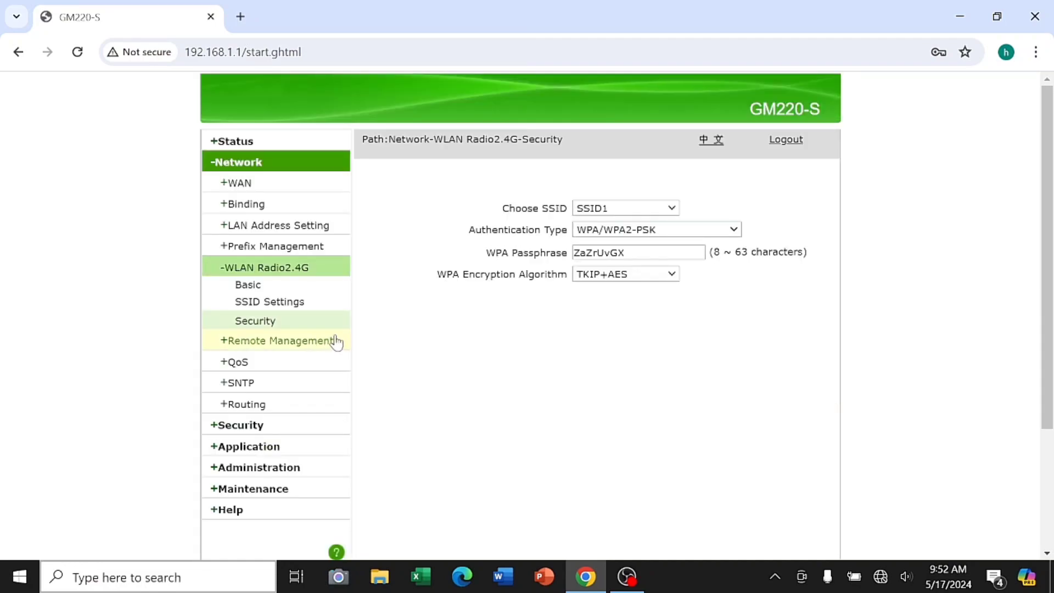
{"action": "left_click", "coordinate": [671, 209]}
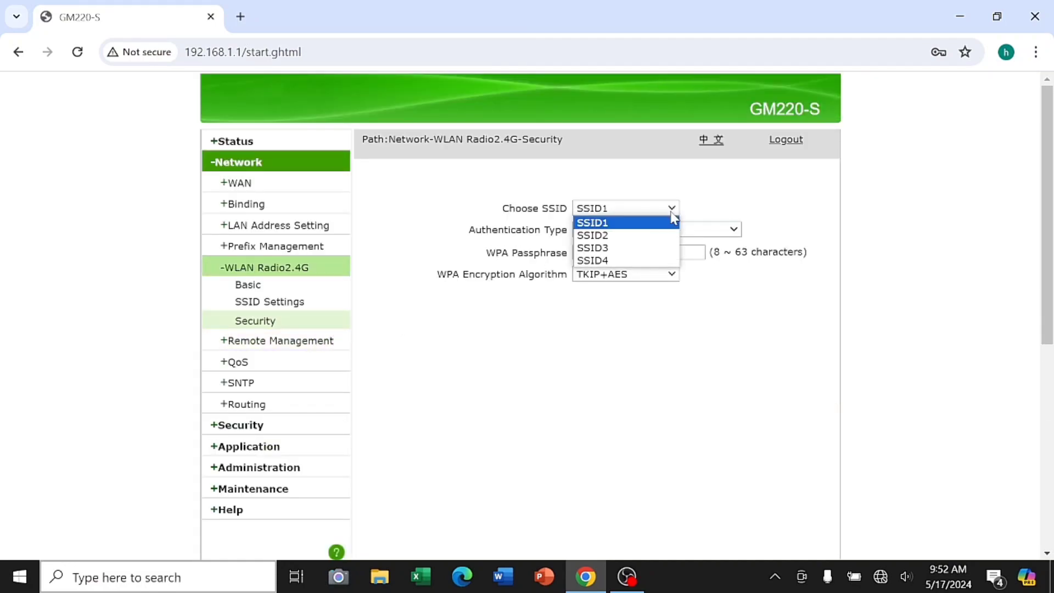
{"action": "left_click", "coordinate": [671, 212]}
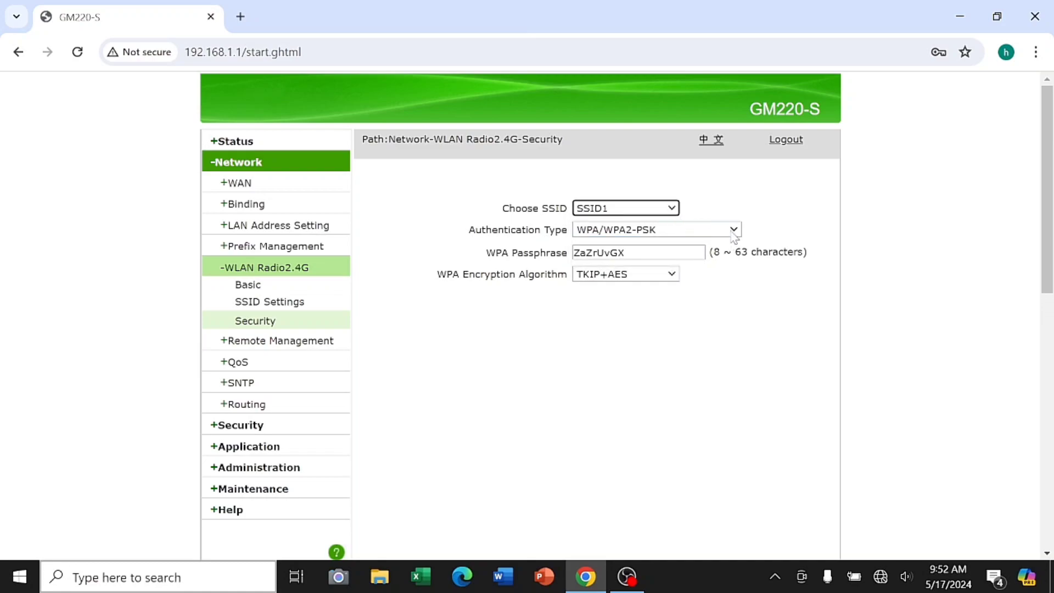
{"action": "left_click", "coordinate": [727, 231]}
{"action": "left_click", "coordinate": [726, 230]}
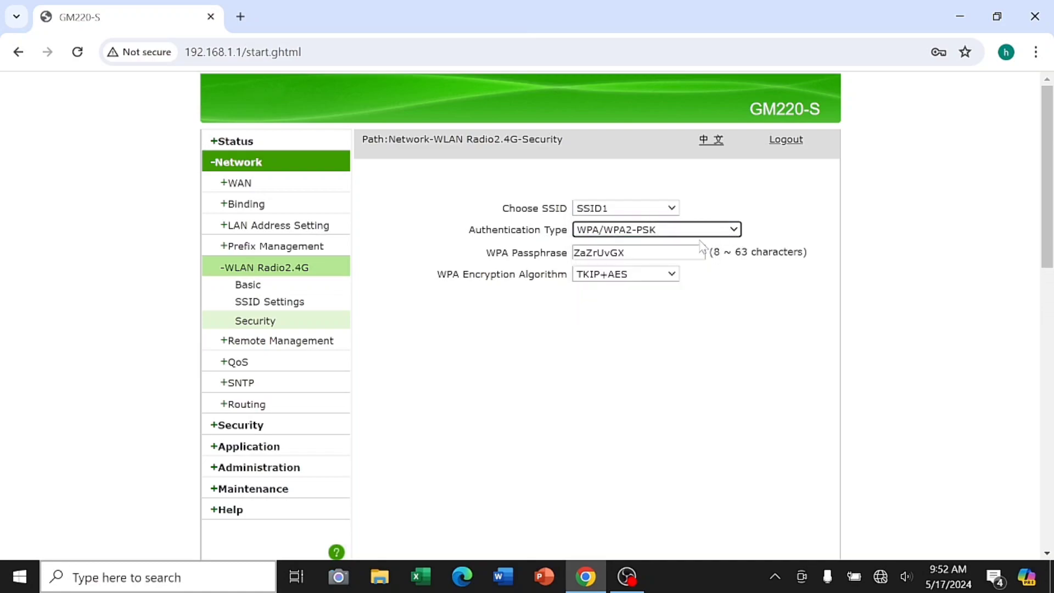
{"action": "left_click", "coordinate": [672, 276]}
{"action": "left_click", "coordinate": [673, 275]}
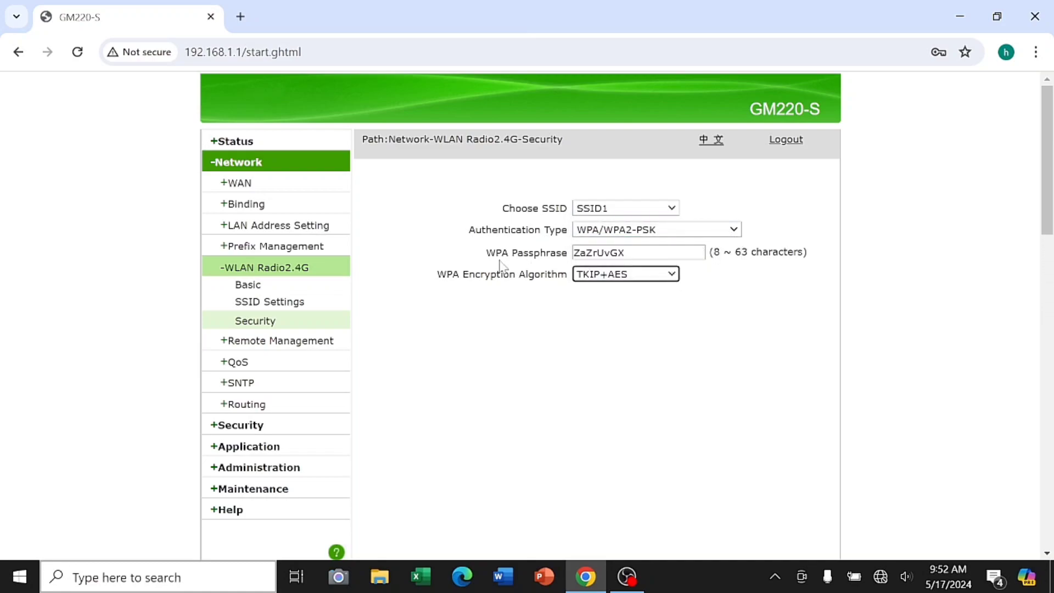
Visit the Remote Management ITMS, Certificate and wideband network ID pages
{"action": "left_click", "coordinate": [322, 341]}
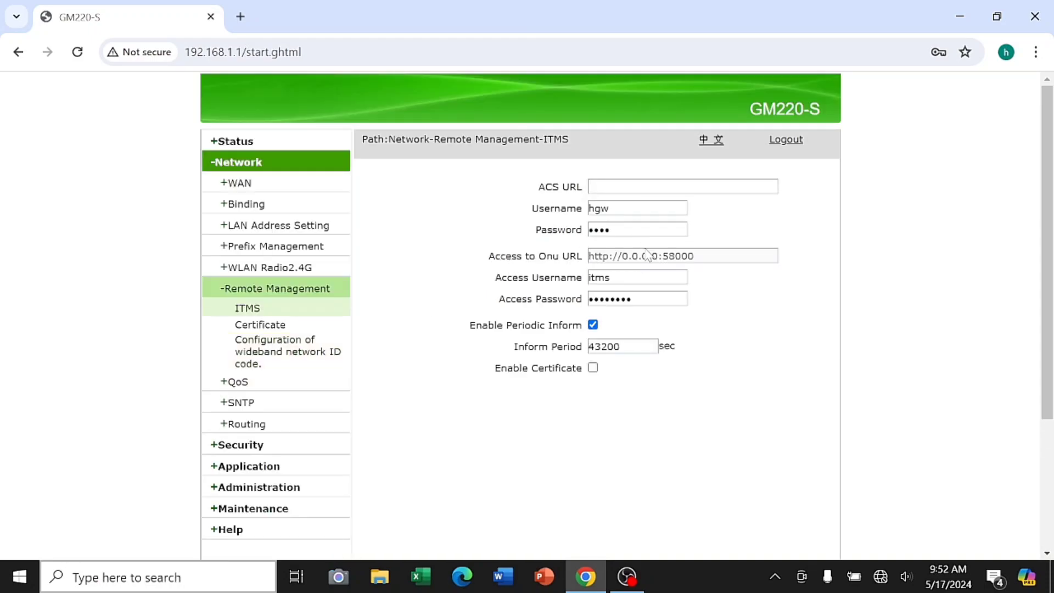
{"action": "left_click", "coordinate": [310, 332]}
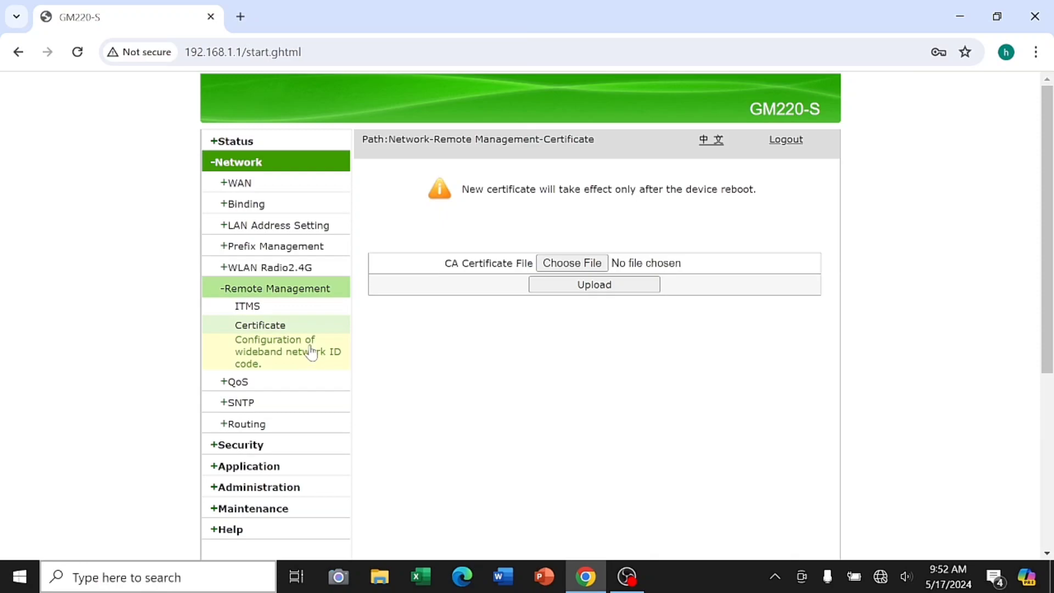
{"action": "left_click", "coordinate": [311, 353]}
{"action": "left_click", "coordinate": [280, 385]}
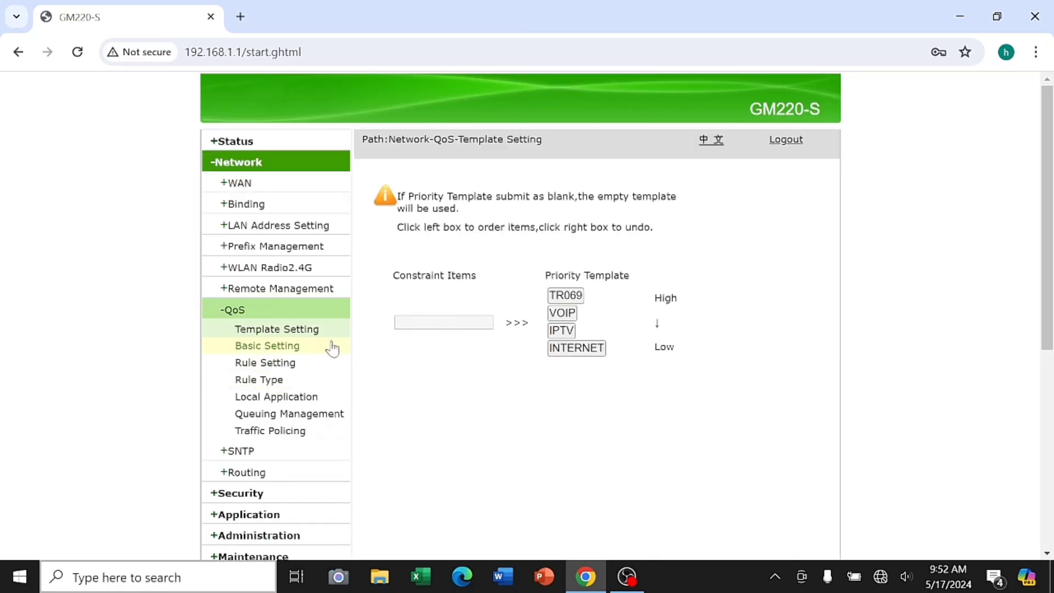
Review QoS basic settings, keeping SP scheduling and the UnTag 802.1p re-mark model
{"action": "left_click", "coordinate": [330, 347]}
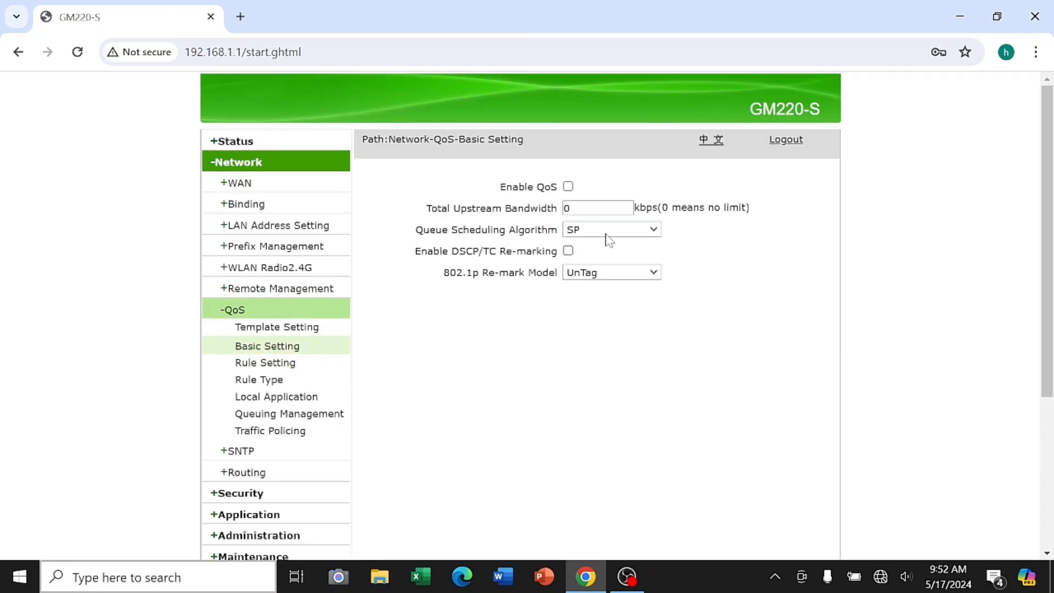
{"action": "left_click", "coordinate": [653, 230]}
{"action": "left_click", "coordinate": [635, 239]}
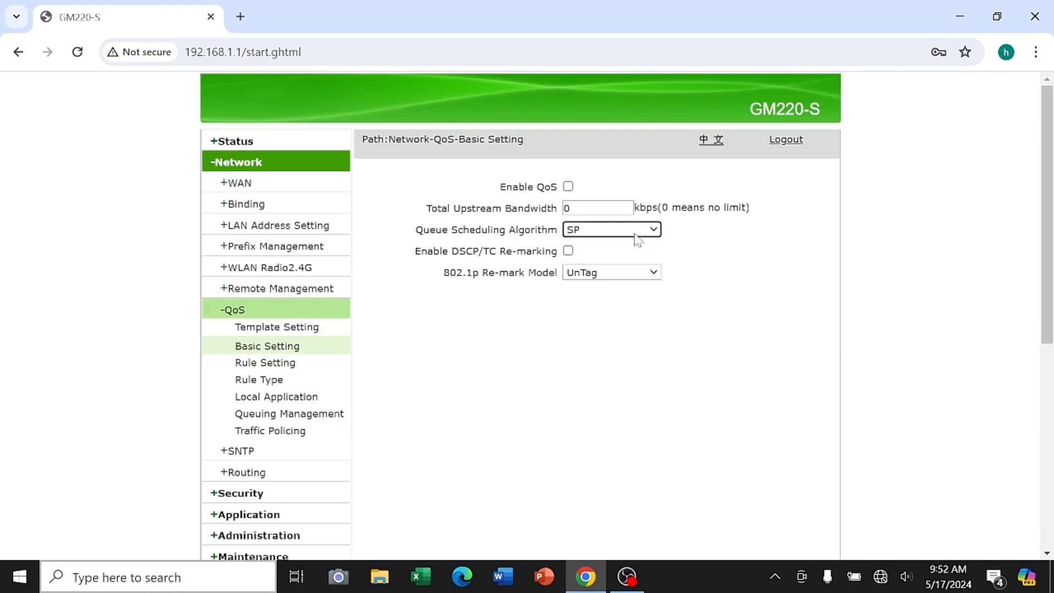
{"action": "left_click", "coordinate": [656, 273]}
{"action": "left_click", "coordinate": [656, 274]}
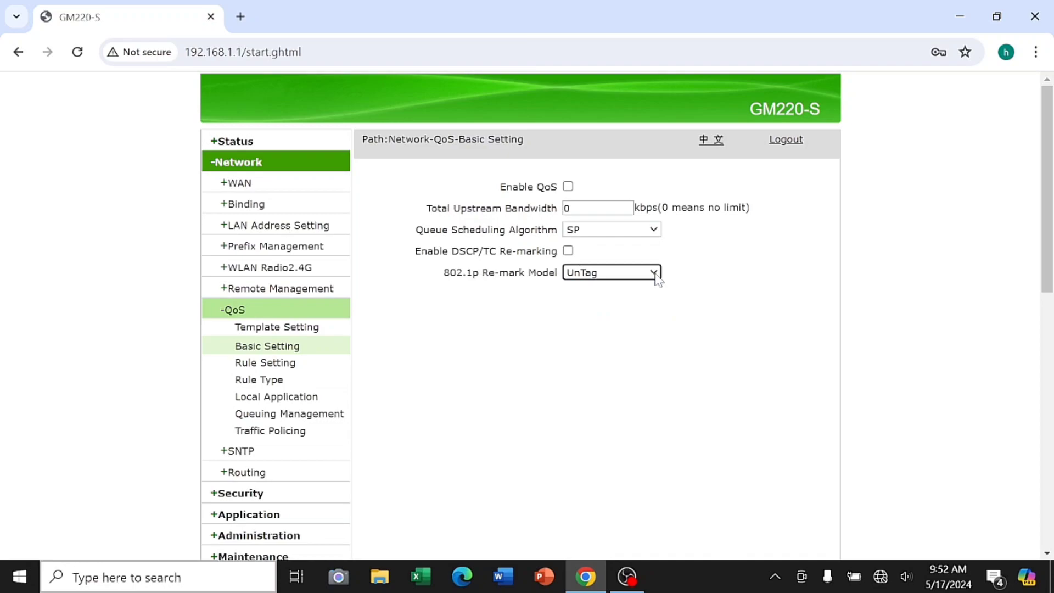
Check the QoS Rule Setting and Rule Type options, keeping queue rule 1 and Source MAC
{"action": "left_click", "coordinate": [268, 364]}
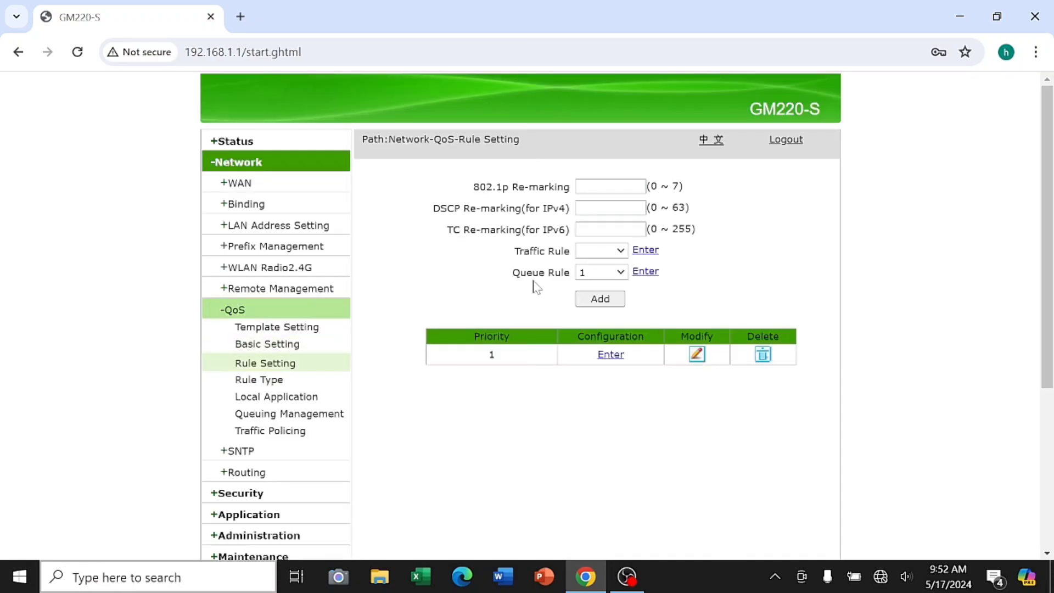
{"action": "left_click", "coordinate": [616, 252]}
{"action": "left_click", "coordinate": [616, 253]}
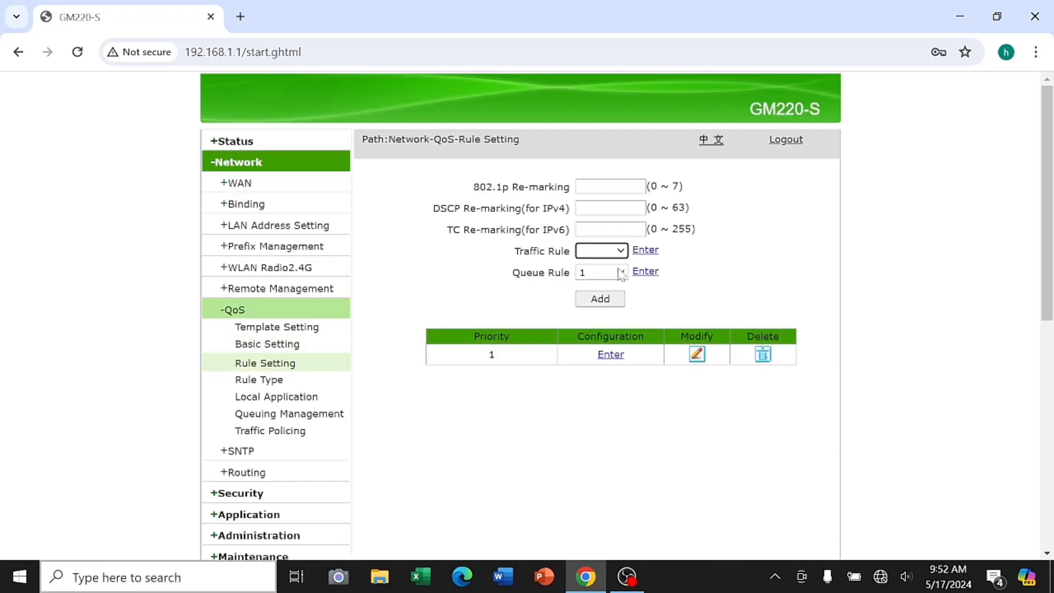
{"action": "left_click", "coordinate": [620, 274]}
{"action": "left_click", "coordinate": [619, 285]}
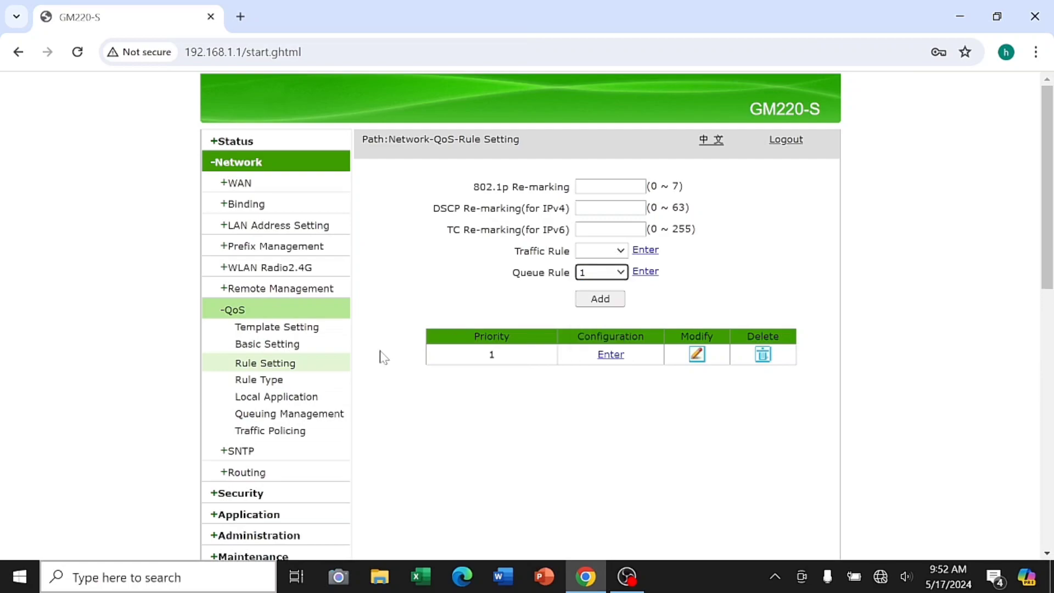
{"action": "left_click", "coordinate": [301, 382]}
{"action": "left_click", "coordinate": [678, 186]}
{"action": "left_click", "coordinate": [683, 198]}
{"action": "left_click", "coordinate": [713, 233]}
{"action": "left_click", "coordinate": [714, 242]}
Review Local Application queue rules, keeping VOIP on rule 4 and TR069 on rule 1
{"action": "left_click", "coordinate": [251, 399]}
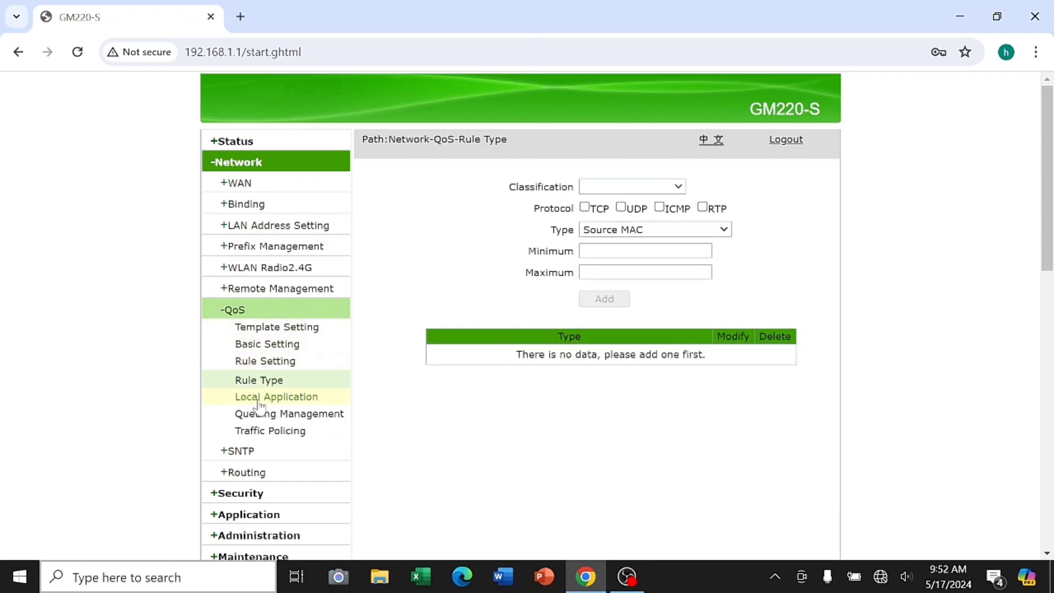
{"action": "left_click", "coordinate": [713, 228]}
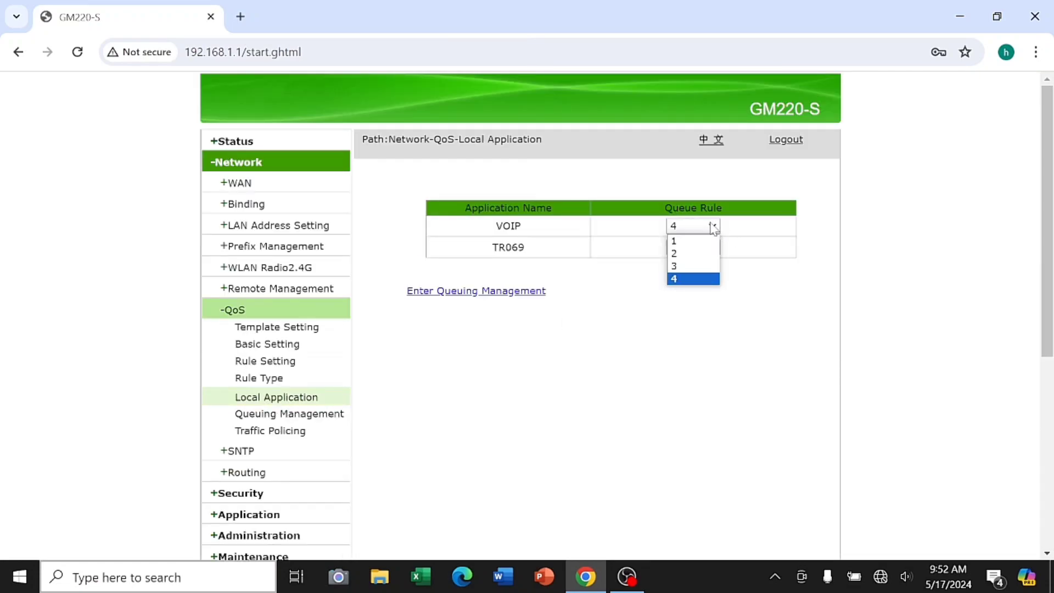
{"action": "left_click", "coordinate": [713, 228]}
{"action": "left_click", "coordinate": [708, 246]}
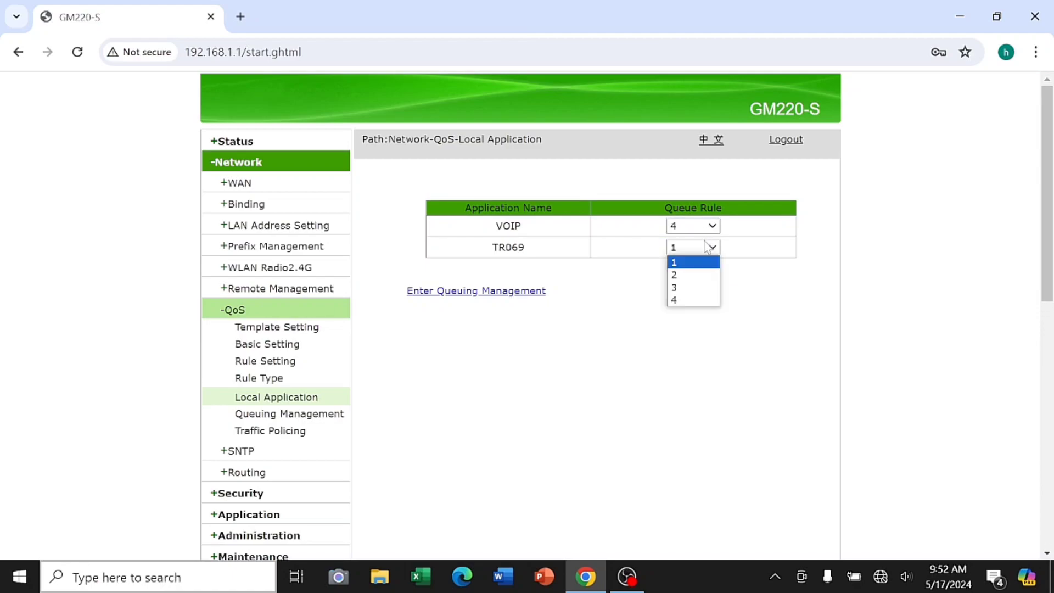
{"action": "left_click", "coordinate": [704, 248]}
Look over the Queuing Management and Traffic Policing pages
{"action": "left_click", "coordinate": [323, 416]}
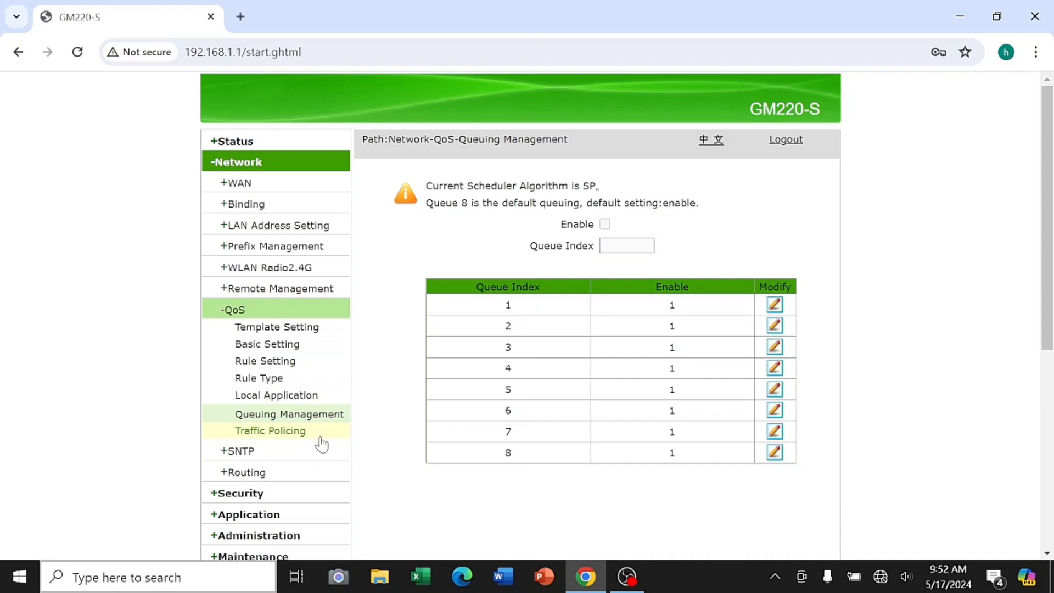
{"action": "left_click", "coordinate": [321, 437]}
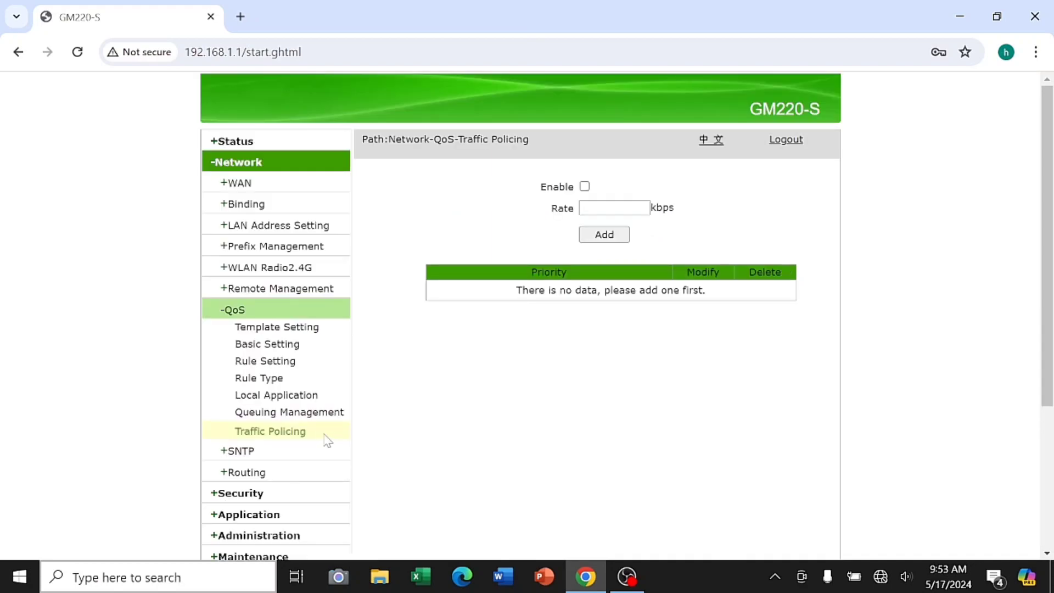
{"action": "scroll", "coordinate": [321, 441], "scroll_direction": "down", "scroll_amount": 5}
{"action": "scroll", "coordinate": [325, 415], "scroll_direction": "up", "scroll_amount": 6}
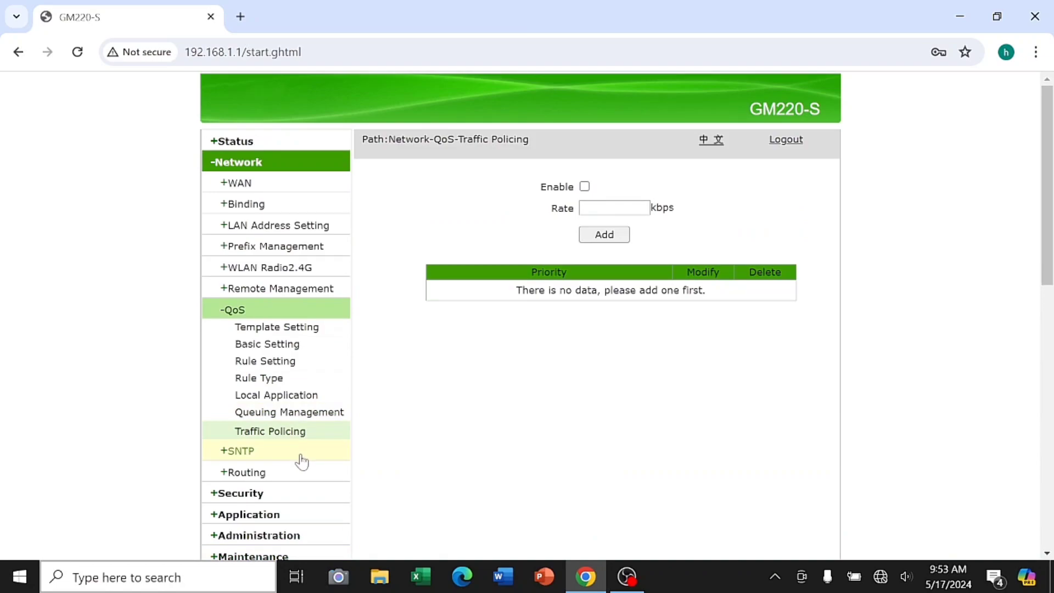
Review SNTP server configuration, keeping the Beijing time zone and INTERNET as bound WAN
{"action": "left_click", "coordinate": [302, 458]}
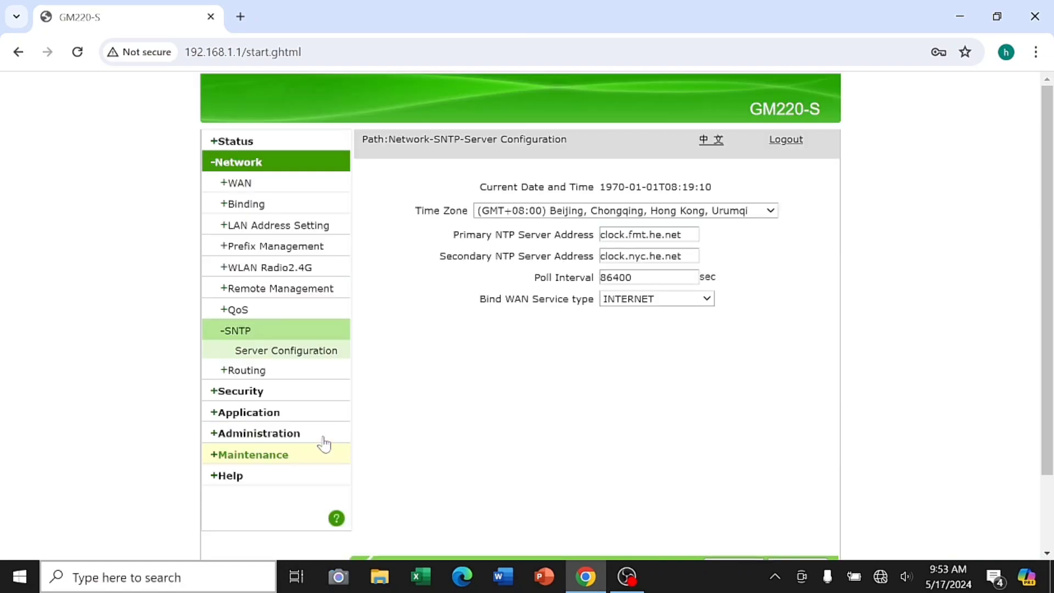
{"action": "left_click", "coordinate": [758, 207]}
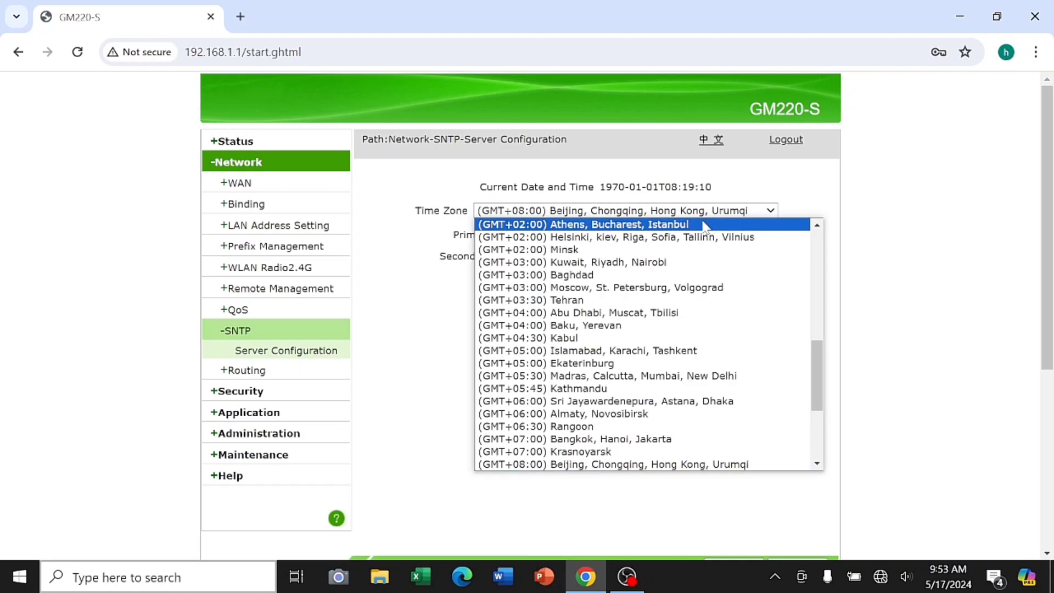
{"action": "scroll", "coordinate": [706, 225], "scroll_direction": "down", "scroll_amount": 3}
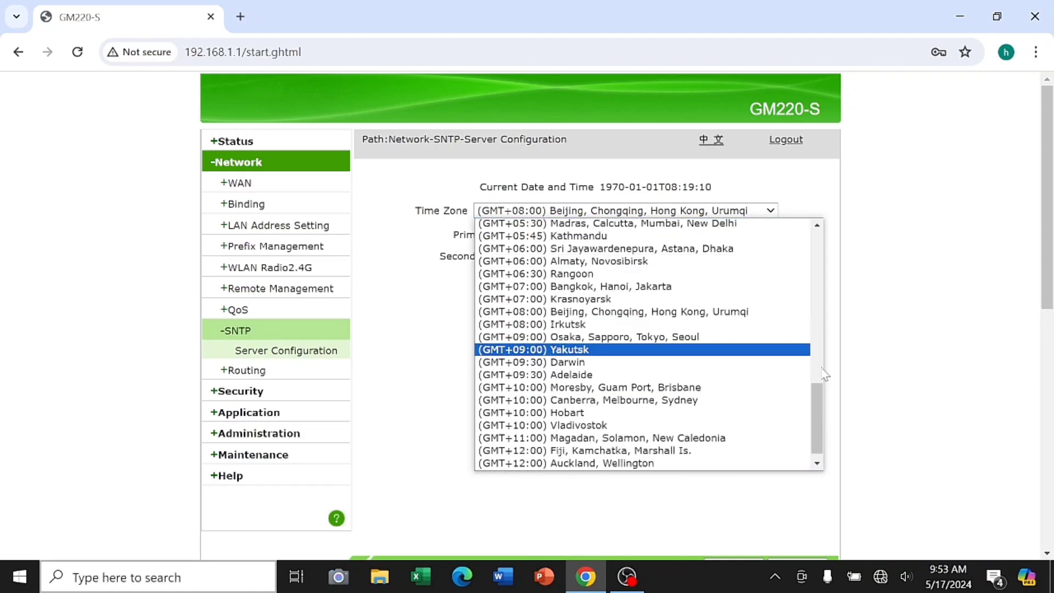
{"action": "left_click_drag", "start_coordinate": [814, 405], "coordinate": [817, 209]}
{"action": "left_click", "coordinate": [816, 209]}
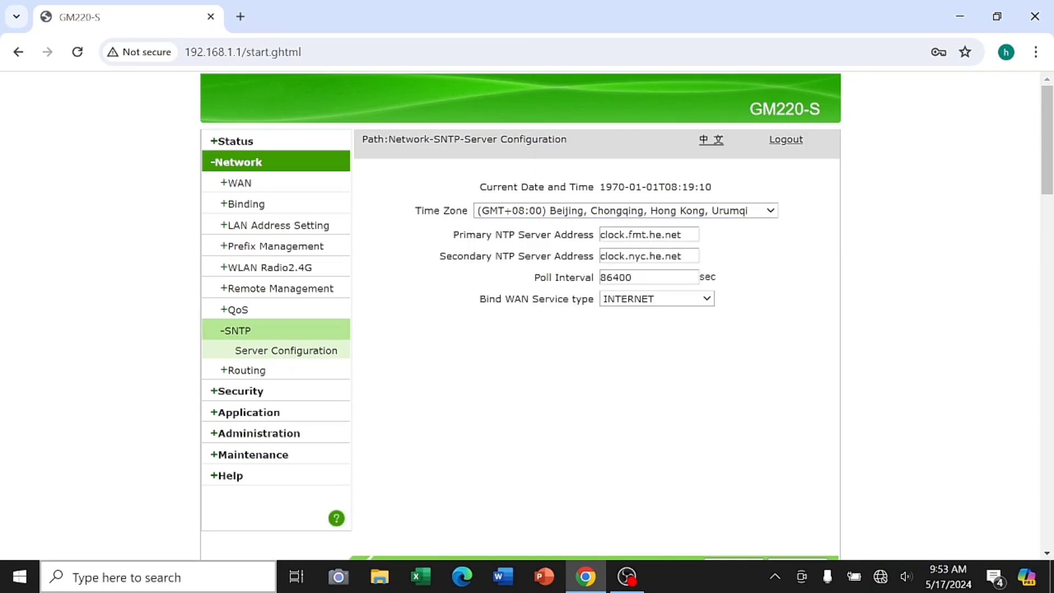
{"action": "left_click", "coordinate": [703, 301]}
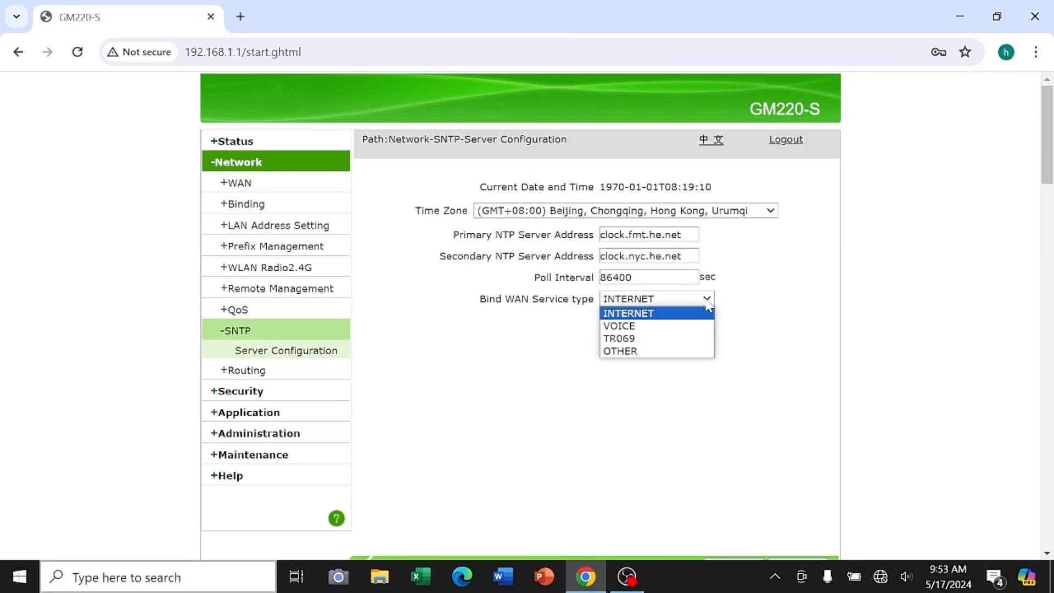
{"action": "left_click", "coordinate": [707, 301]}
Check dynamic routing (RIP v2, no authentication), then the static routing and routing table pages
{"action": "left_click", "coordinate": [324, 369]}
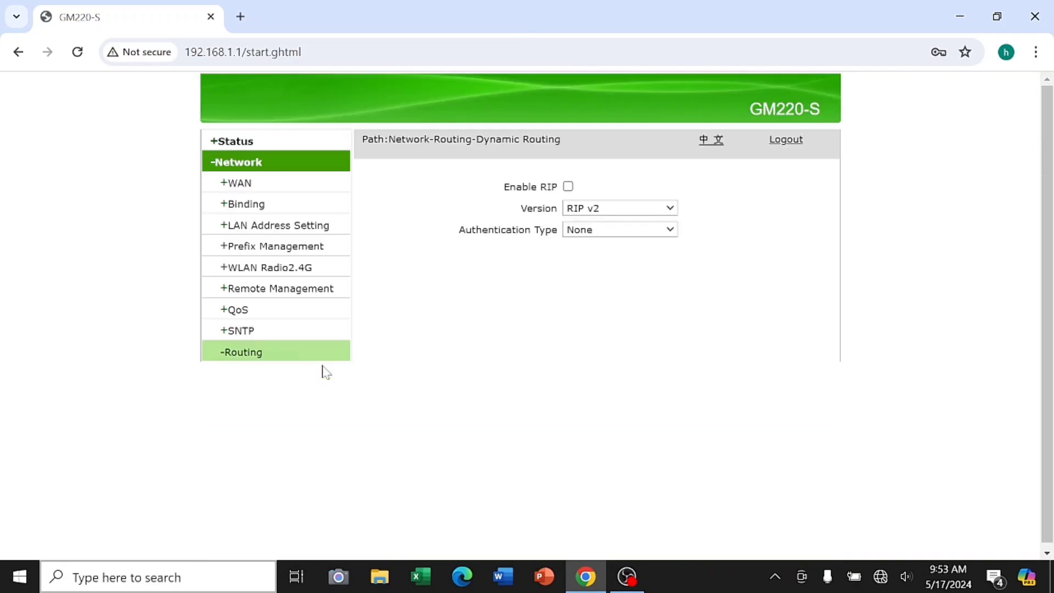
{"action": "left_click", "coordinate": [669, 208]}
{"action": "left_click", "coordinate": [669, 210]}
{"action": "left_click", "coordinate": [655, 239]}
{"action": "left_click", "coordinate": [456, 296]}
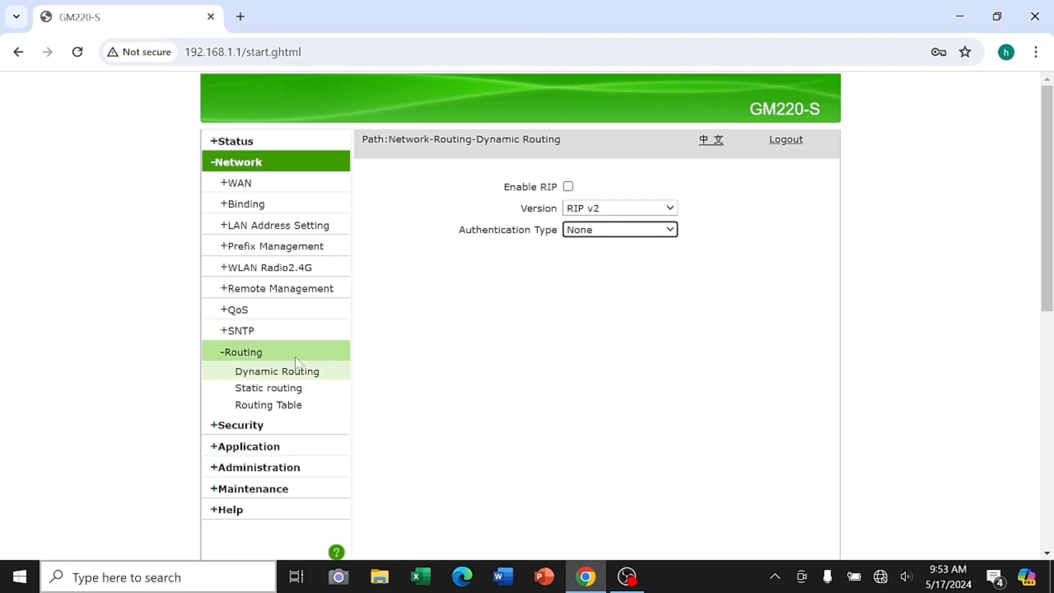
{"action": "left_click", "coordinate": [267, 395]}
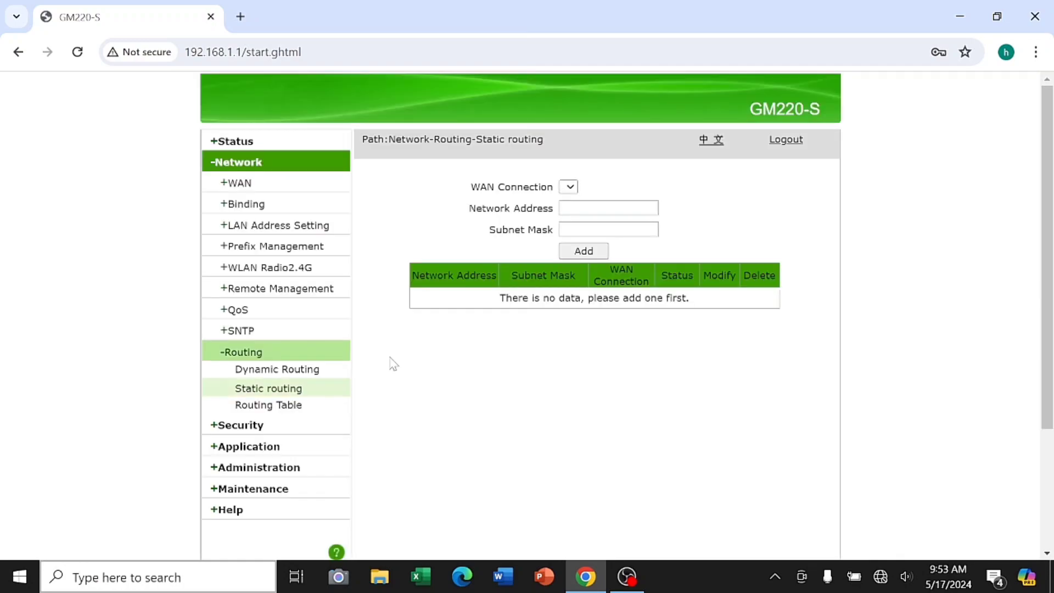
{"action": "left_click", "coordinate": [574, 199]}
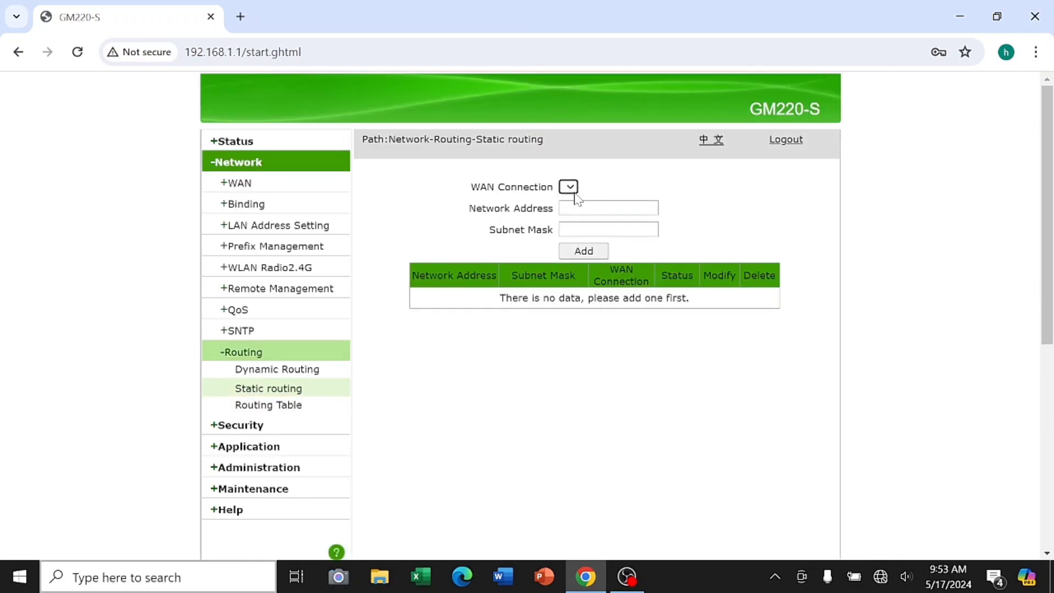
{"action": "left_click", "coordinate": [268, 407]}
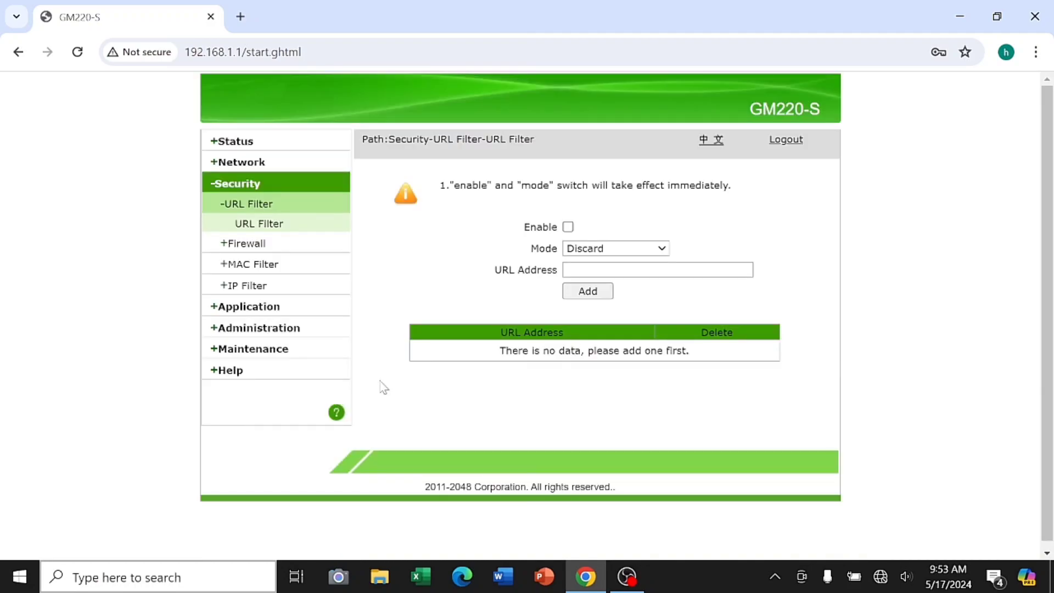
Review URL Filter and MAC Filter modes (Discard), firewall level High and Anti-Hacking Protection
{"action": "left_click", "coordinate": [620, 256]}
{"action": "left_click", "coordinate": [617, 257]}
{"action": "left_click", "coordinate": [312, 246]}
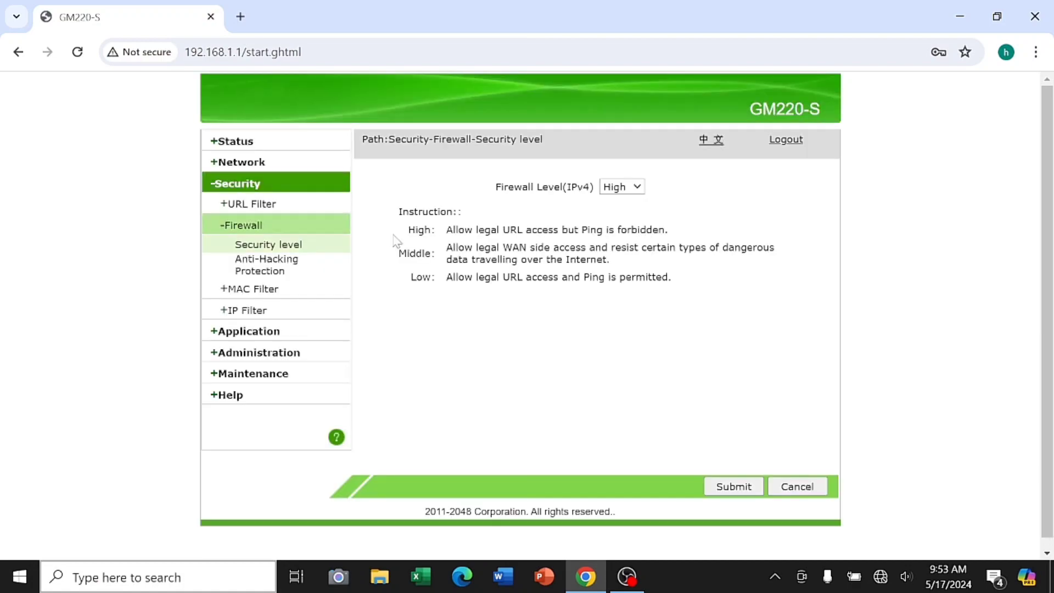
{"action": "left_click", "coordinate": [619, 188]}
{"action": "left_click", "coordinate": [615, 201]}
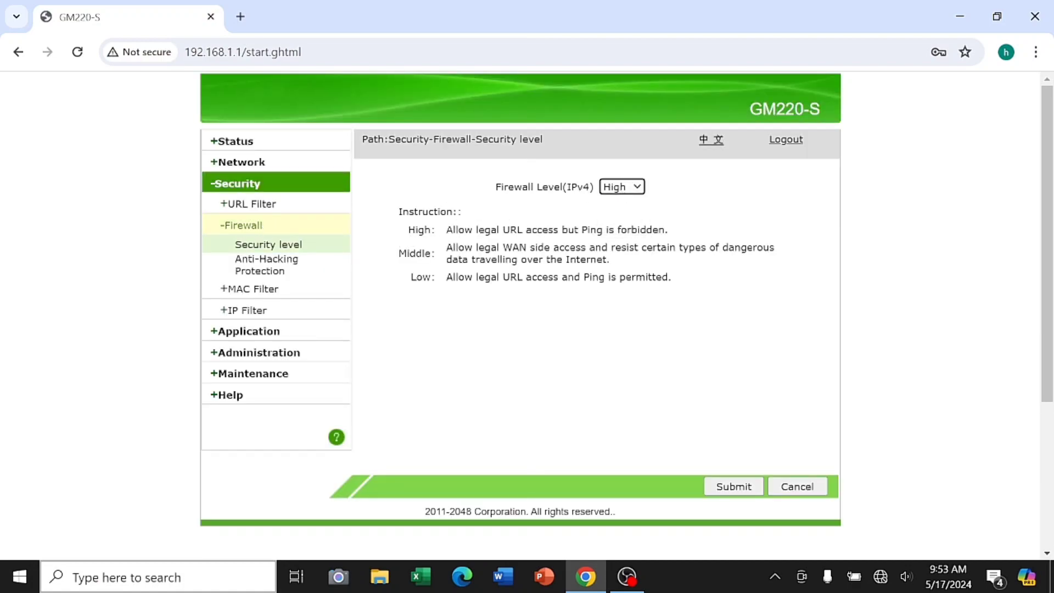
{"action": "left_click", "coordinate": [261, 265]}
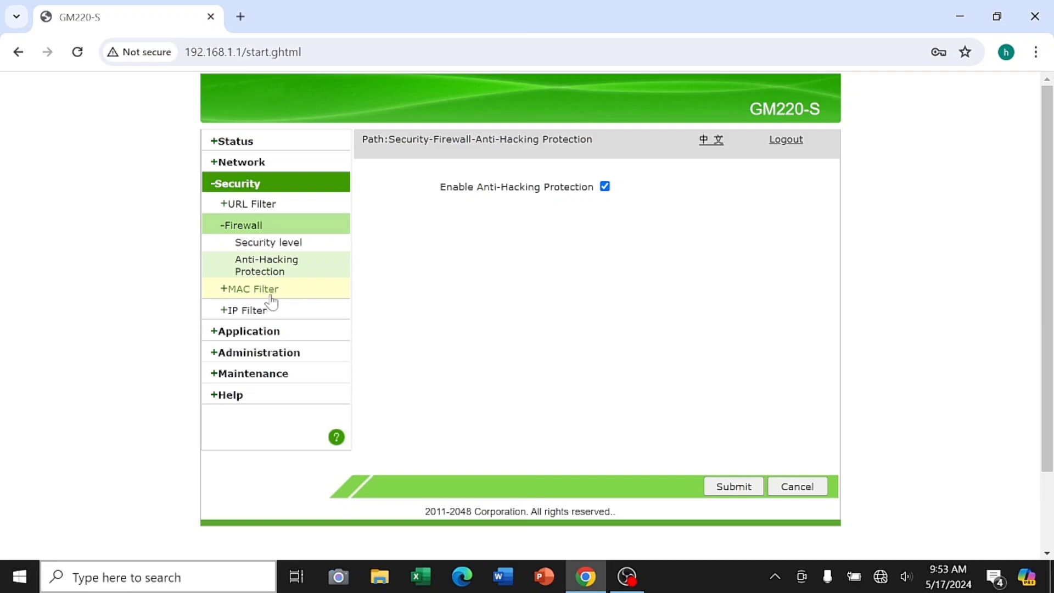
{"action": "left_click", "coordinate": [269, 296]}
{"action": "left_click", "coordinate": [631, 280]}
{"action": "left_click", "coordinate": [620, 291]}
Inspect the IP Filter form, keeping TCP protocol, interfaces unchanged and mode refuse
{"action": "left_click", "coordinate": [292, 287]}
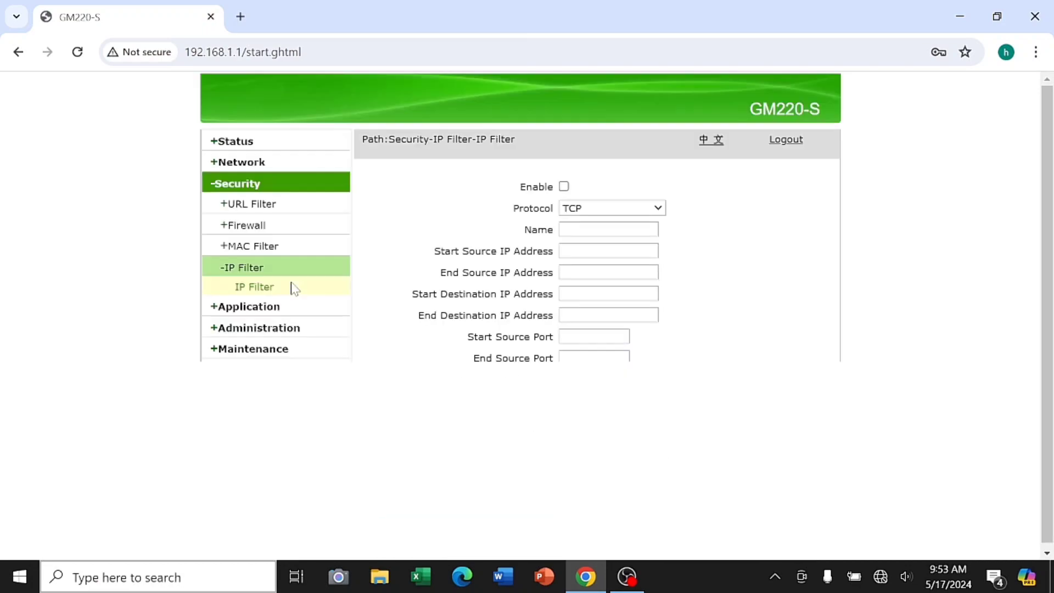
{"action": "left_click", "coordinate": [591, 213]}
{"action": "left_click", "coordinate": [591, 219]}
{"action": "left_click", "coordinate": [577, 423]}
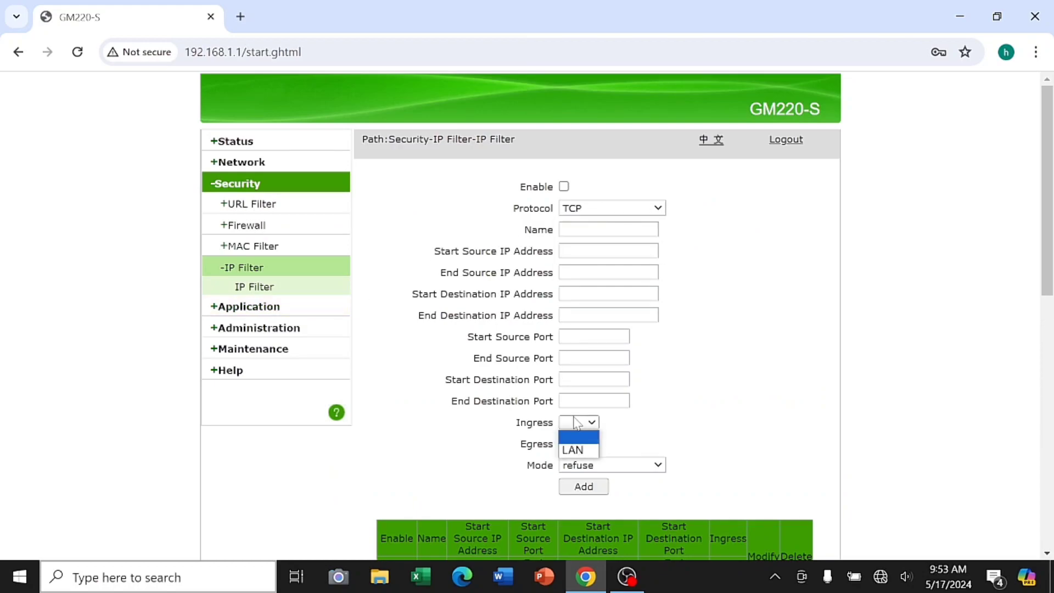
{"action": "left_click", "coordinate": [577, 423]}
{"action": "left_click", "coordinate": [586, 446]}
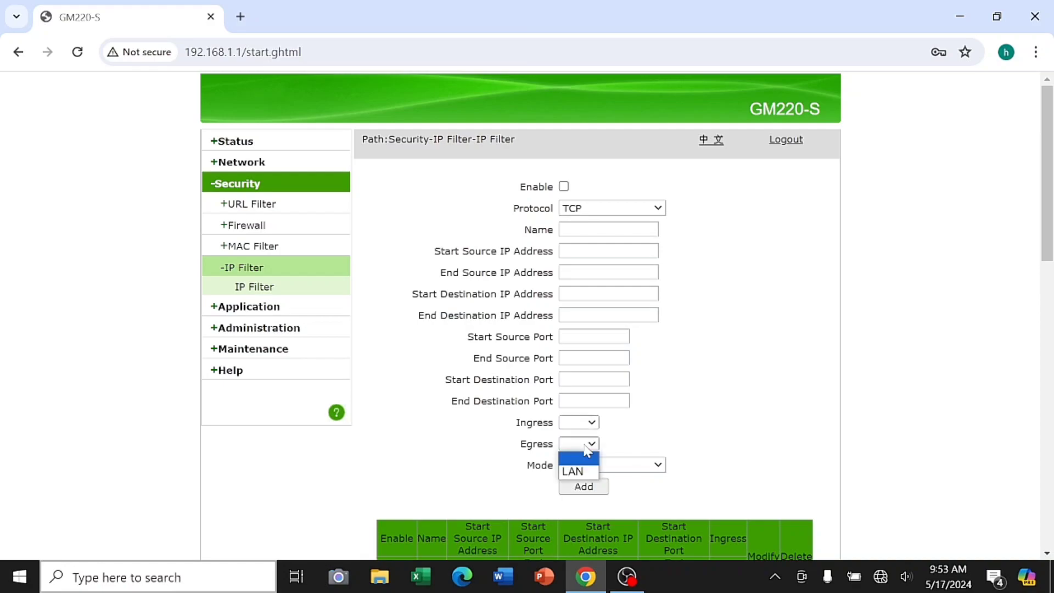
{"action": "left_click", "coordinate": [584, 446]}
{"action": "left_click", "coordinate": [596, 464]}
{"action": "left_click", "coordinate": [598, 466]}
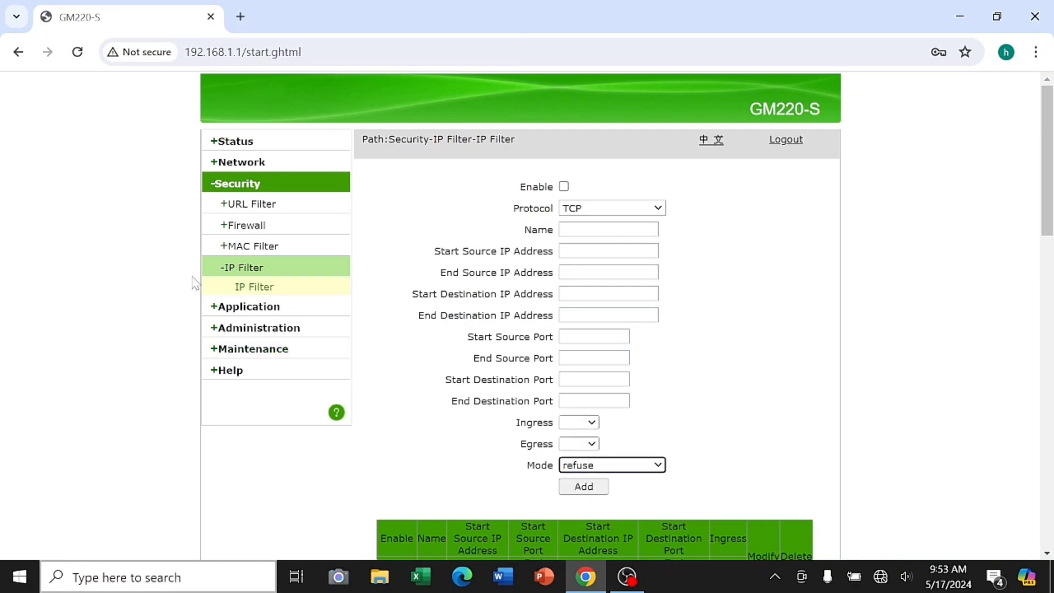
Browse the DDNS page and its WAN connection list, then the NAT ALG and DMZ pages
{"action": "left_click", "coordinate": [241, 308]}
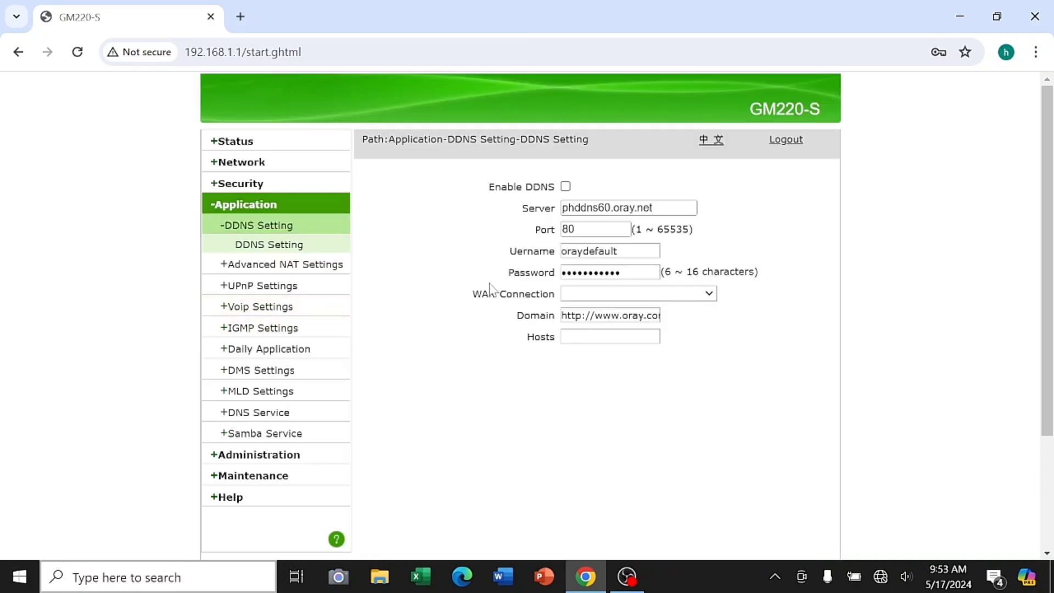
{"action": "left_click", "coordinate": [670, 291]}
{"action": "left_click", "coordinate": [670, 291]}
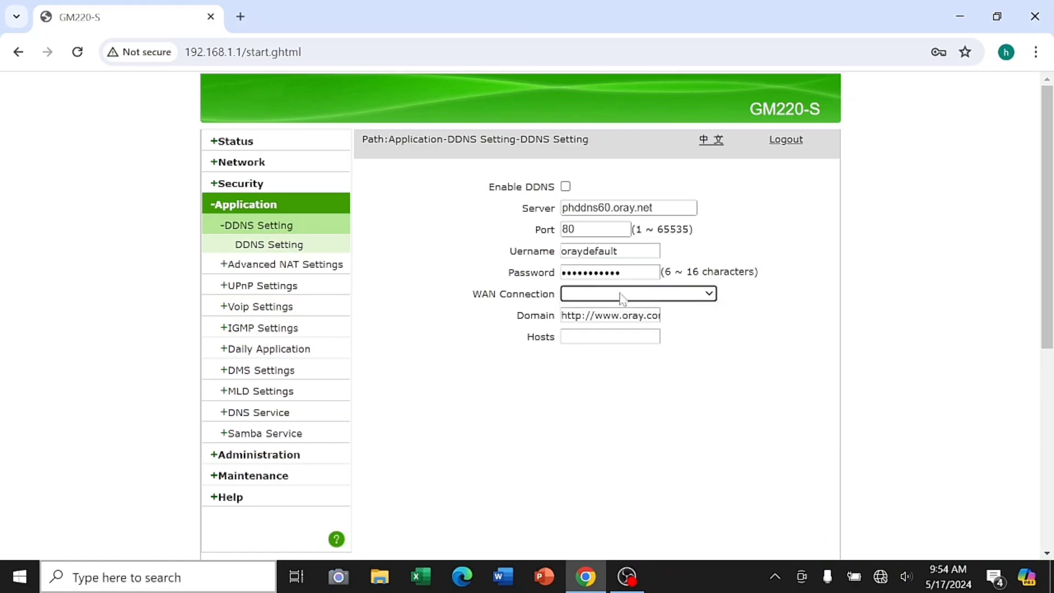
{"action": "left_click", "coordinate": [317, 267]}
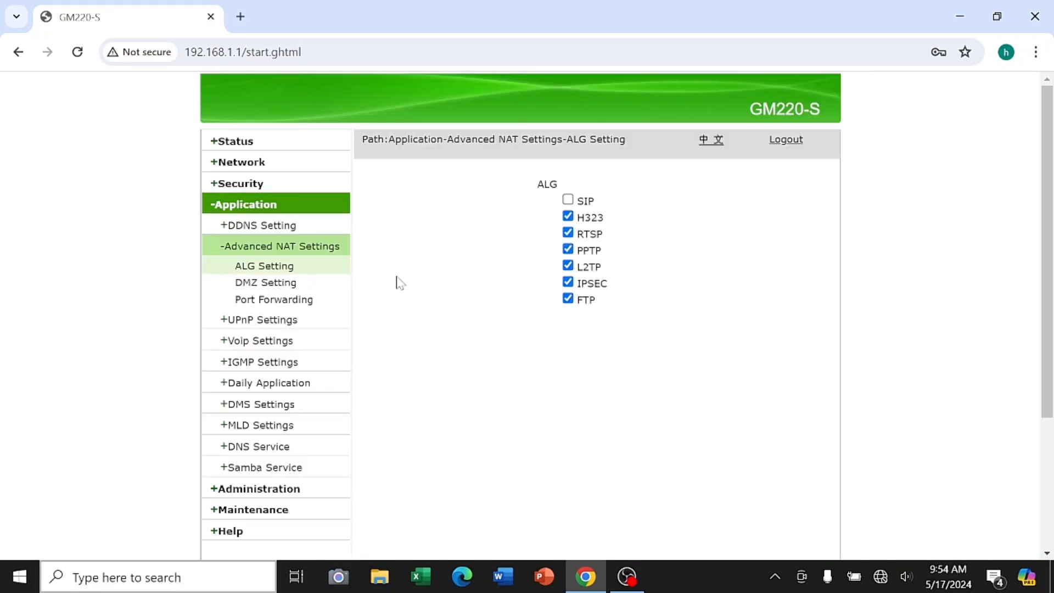
{"action": "left_click", "coordinate": [304, 291]}
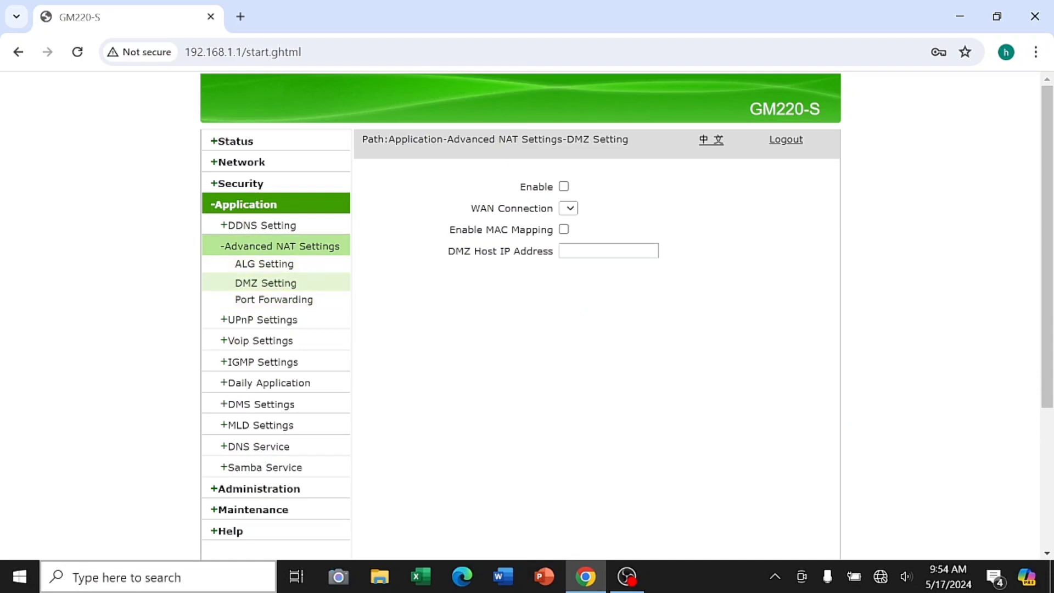
Check the port forwarding rule's protocol, kept at TCP, and WAN choices, then view UPnP
{"action": "left_click", "coordinate": [266, 301]}
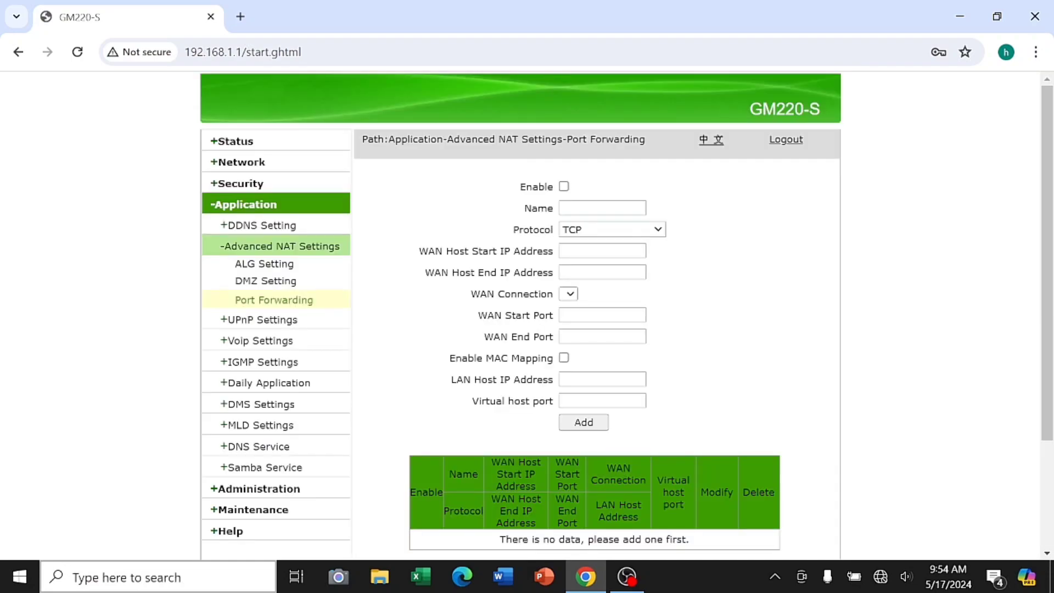
{"action": "left_click", "coordinate": [591, 230]}
{"action": "left_click", "coordinate": [581, 244]}
{"action": "left_click", "coordinate": [569, 297]}
{"action": "scroll", "coordinate": [475, 403], "scroll_direction": "down", "scroll_amount": 6}
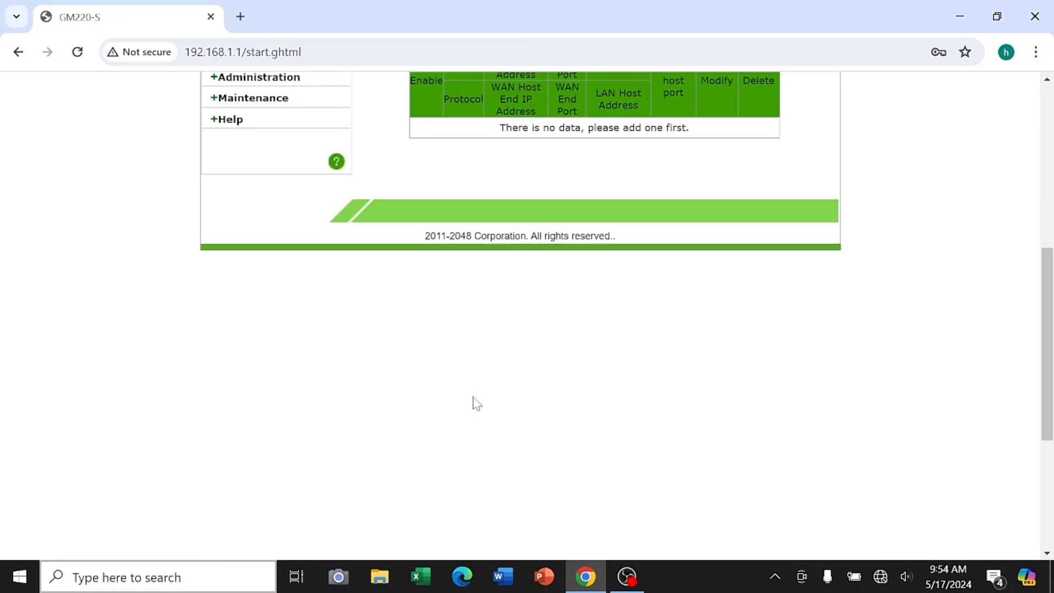
{"action": "scroll", "coordinate": [475, 403], "scroll_direction": "up", "scroll_amount": 6}
{"action": "left_click", "coordinate": [281, 328]}
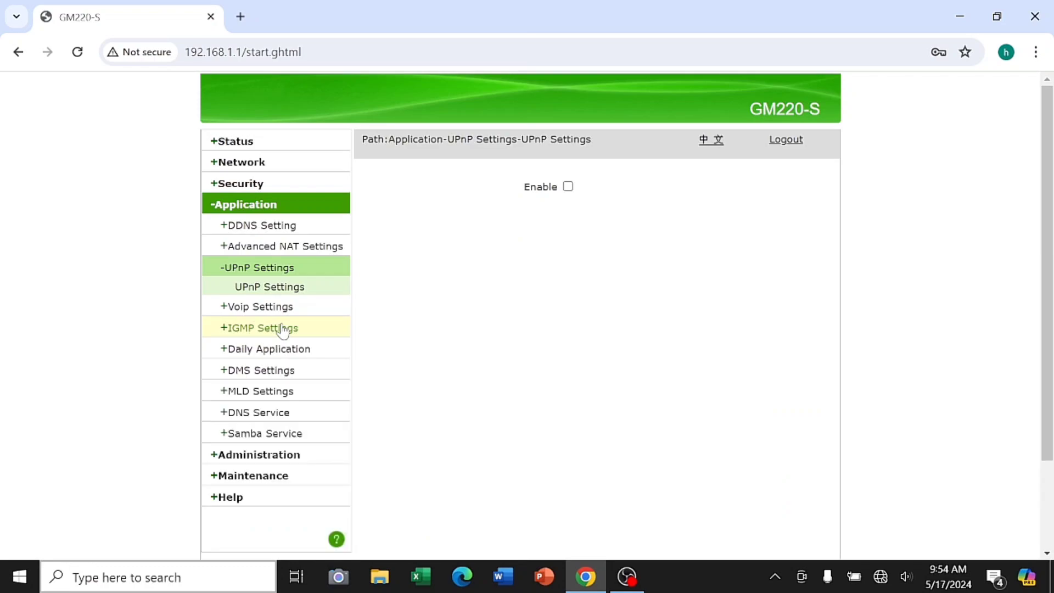
{"action": "left_click", "coordinate": [286, 308]}
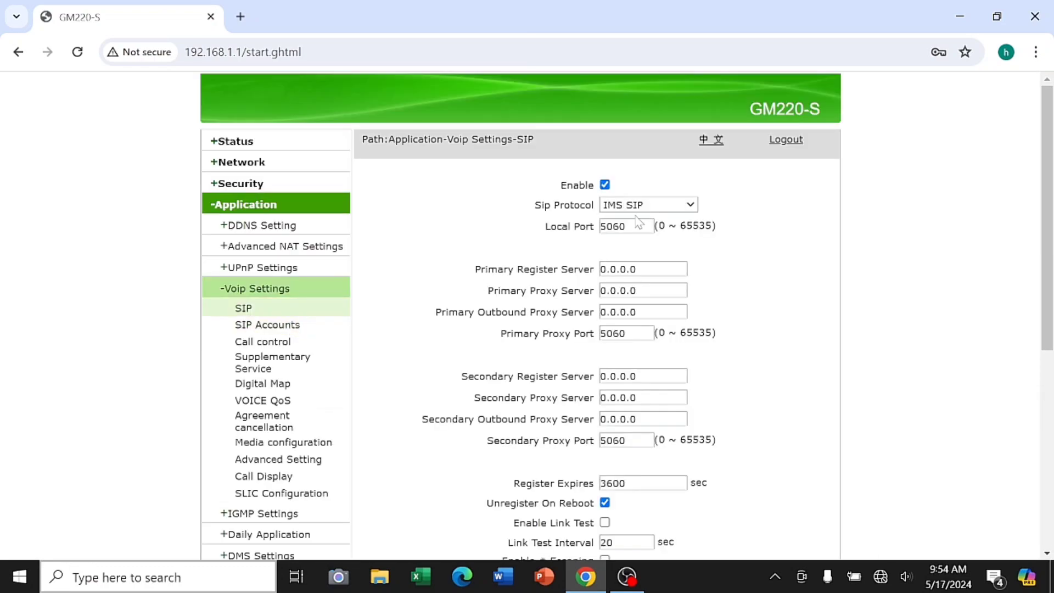
Check the SIP dropdowns, keeping IMS SIP protocol and the subscription switch on Disable
{"action": "left_click", "coordinate": [680, 206]}
{"action": "left_click", "coordinate": [680, 207]}
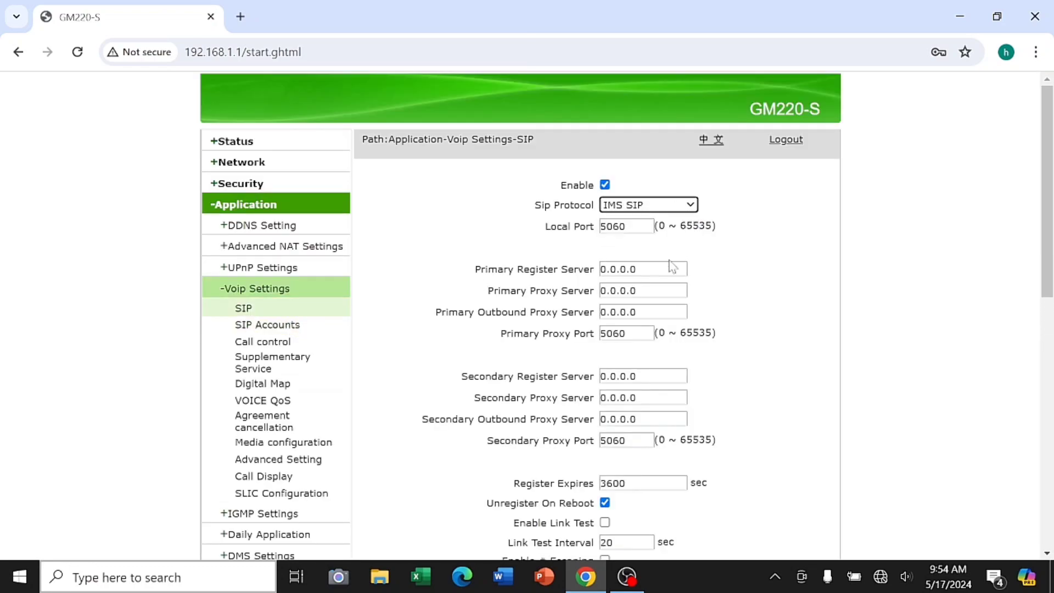
{"action": "scroll", "coordinate": [623, 352], "scroll_direction": "down", "scroll_amount": 8}
{"action": "left_click", "coordinate": [677, 224]}
{"action": "left_click", "coordinate": [680, 226]}
{"action": "scroll", "coordinate": [332, 316], "scroll_direction": "up", "scroll_amount": 8}
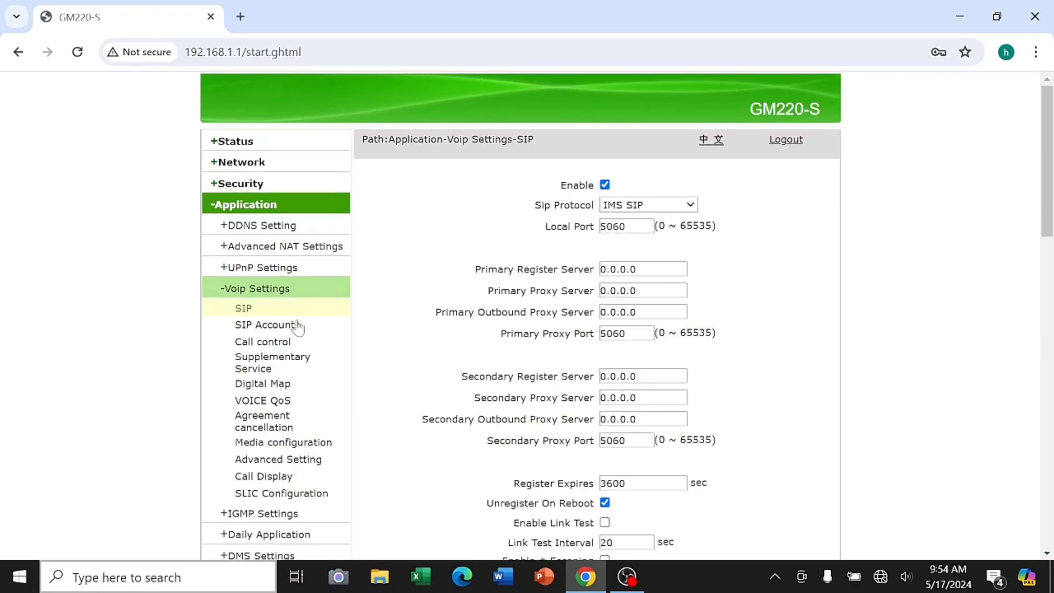
View SIP Accounts, Call control timers and Supplementary Service, leaving hot-line unchanged
{"action": "left_click", "coordinate": [318, 328]}
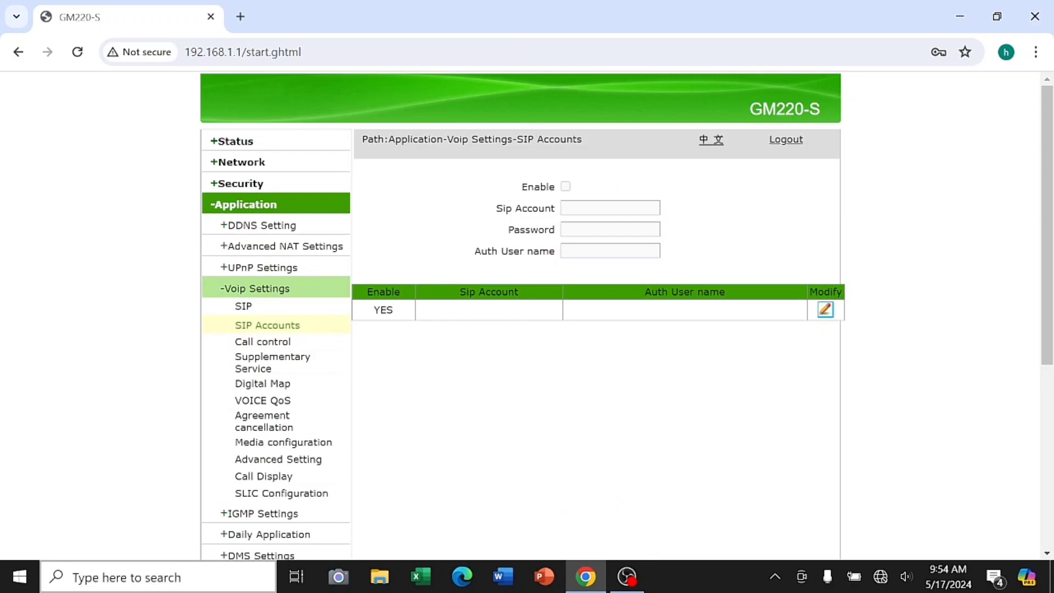
{"action": "left_click", "coordinate": [263, 343]}
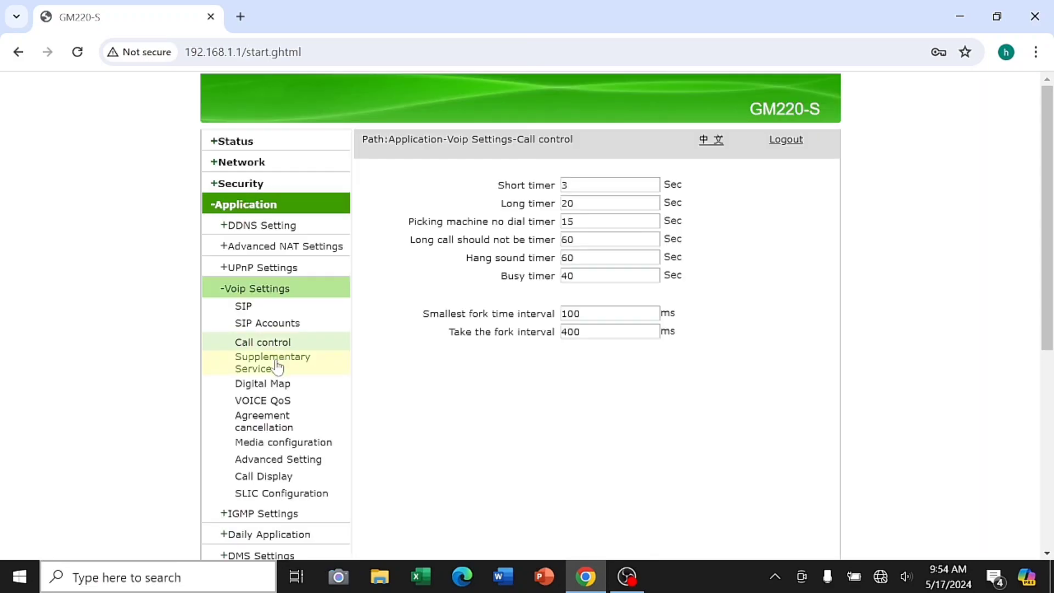
{"action": "left_click", "coordinate": [278, 366]}
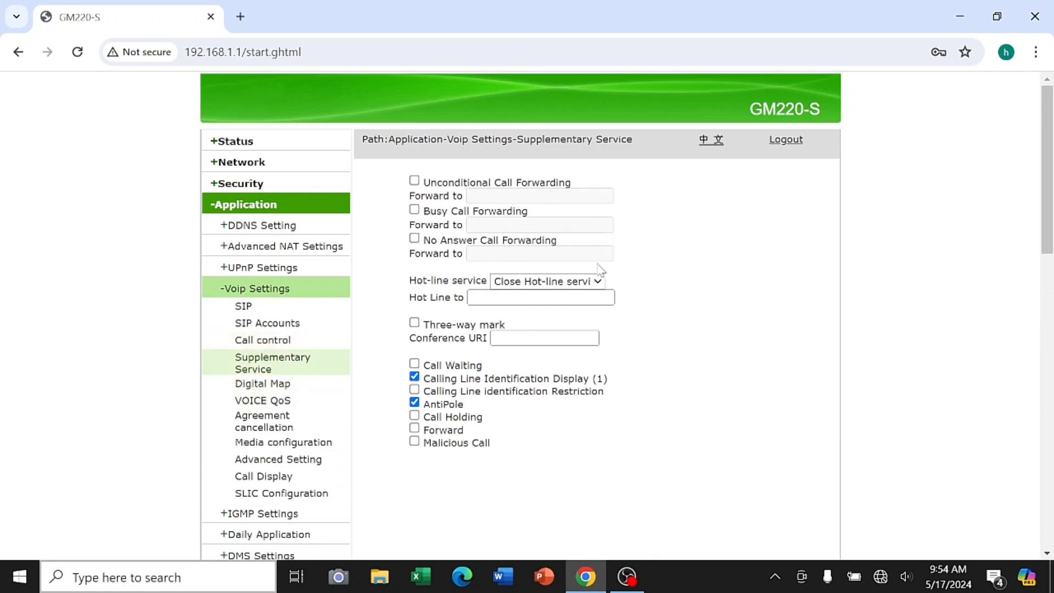
{"action": "left_click", "coordinate": [593, 283]}
{"action": "left_click", "coordinate": [593, 282]}
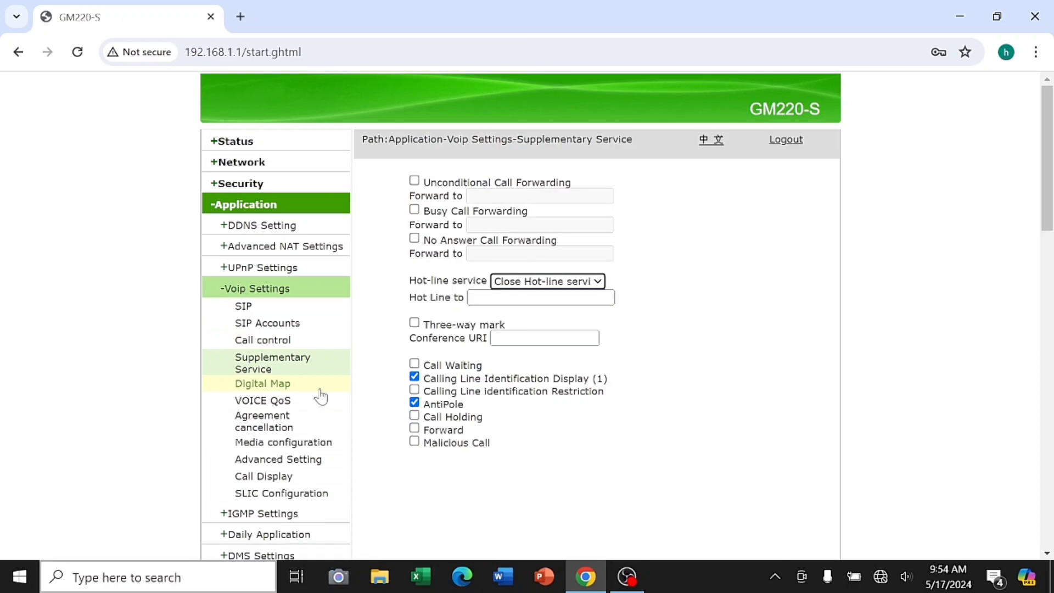
Look over the Digital Map and VOICE QoS pages, returning once to Digital Map
{"action": "left_click", "coordinate": [320, 389]}
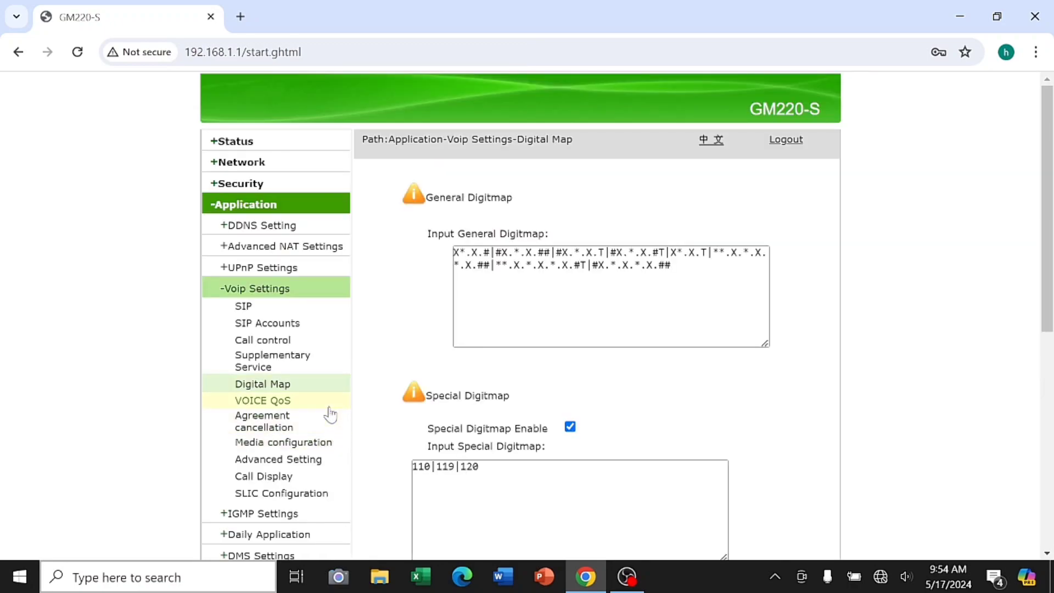
{"action": "left_click", "coordinate": [329, 406]}
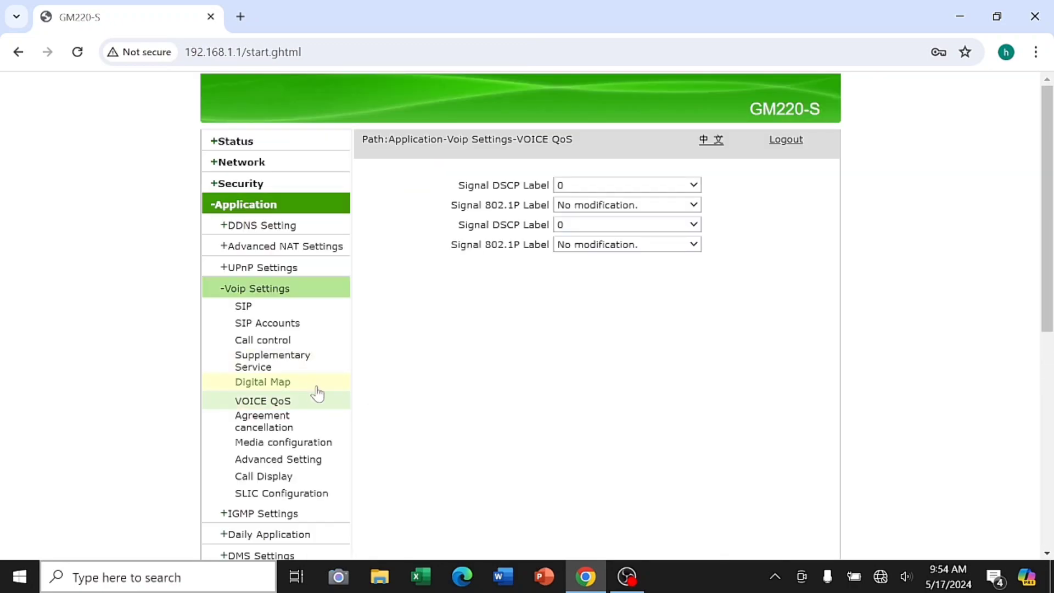
{"action": "left_click", "coordinate": [313, 385]}
{"action": "scroll", "coordinate": [448, 367], "scroll_direction": "down", "scroll_amount": 5}
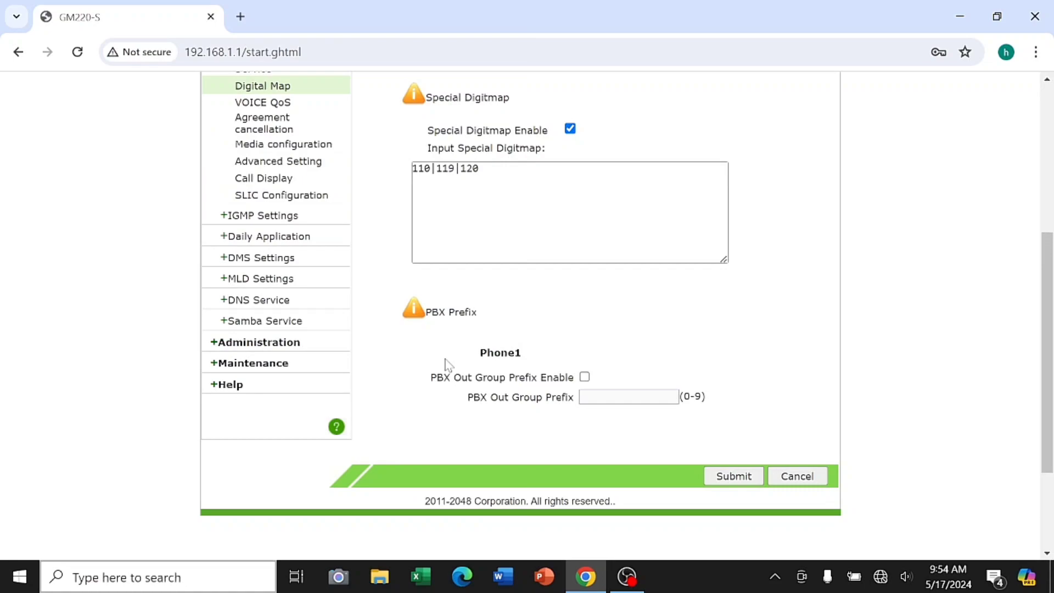
{"action": "scroll", "coordinate": [448, 367], "scroll_direction": "up", "scroll_amount": 5}
{"action": "left_click", "coordinate": [303, 406]}
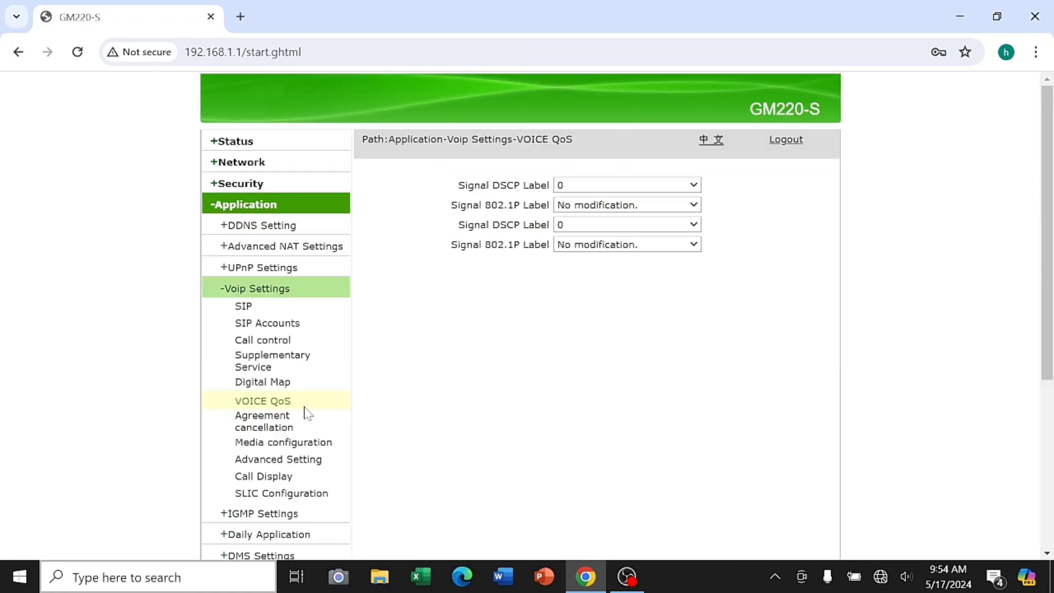
Review the first signal DSCP label, kept at 0, and the 802.1P label options
{"action": "left_click", "coordinate": [694, 185]}
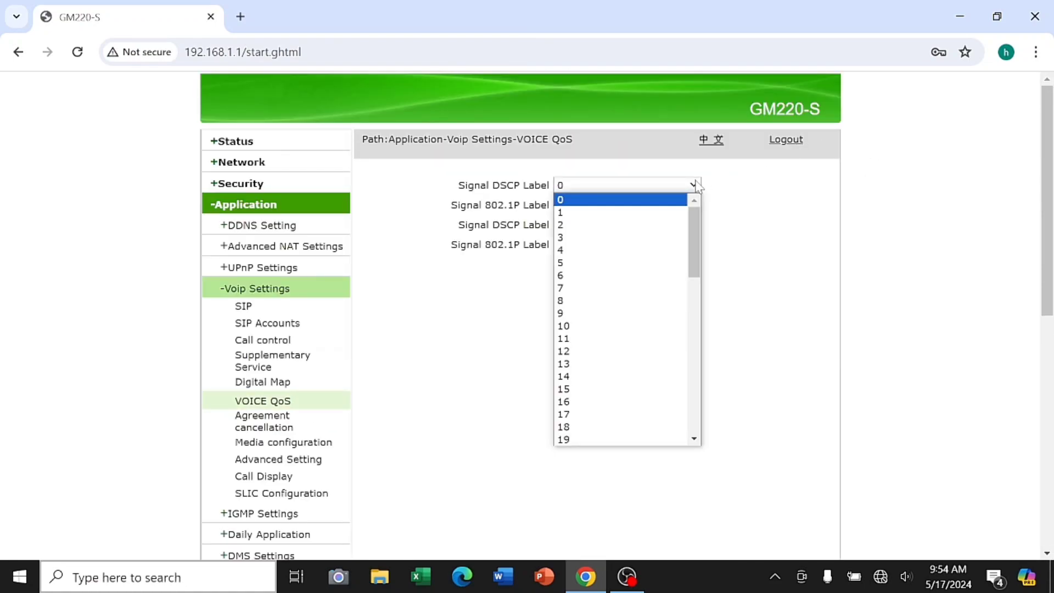
{"action": "left_click_drag", "start_coordinate": [694, 215], "coordinate": [694, 373]}
{"action": "scroll", "coordinate": [682, 209], "scroll_direction": "up", "scroll_amount": 10}
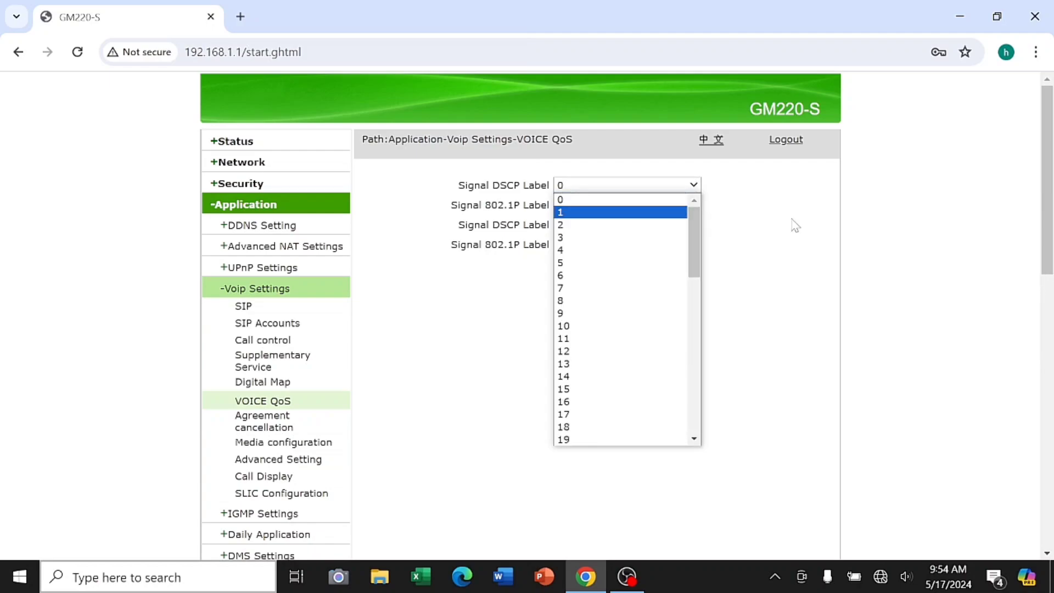
{"action": "left_click", "coordinate": [785, 223]}
{"action": "left_click", "coordinate": [693, 204]}
{"action": "scroll", "coordinate": [685, 207], "scroll_direction": "down", "scroll_amount": 7}
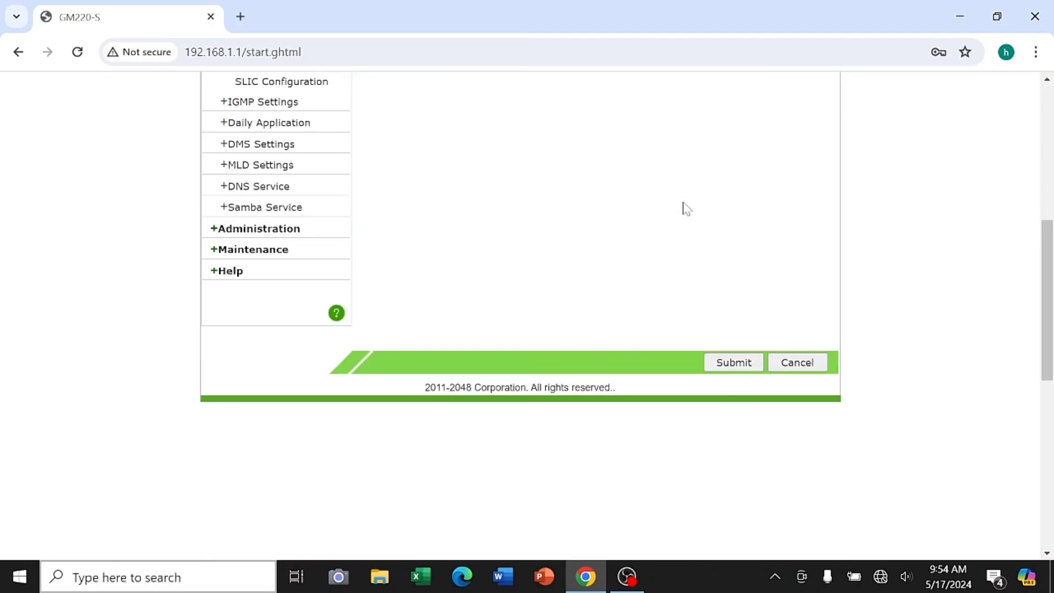
{"action": "scroll", "coordinate": [675, 208], "scroll_direction": "up", "scroll_amount": 7}
Review the second DSCP label, left at 0, and second 802.1P options, then Agreement cancellation
{"action": "left_click", "coordinate": [687, 229]}
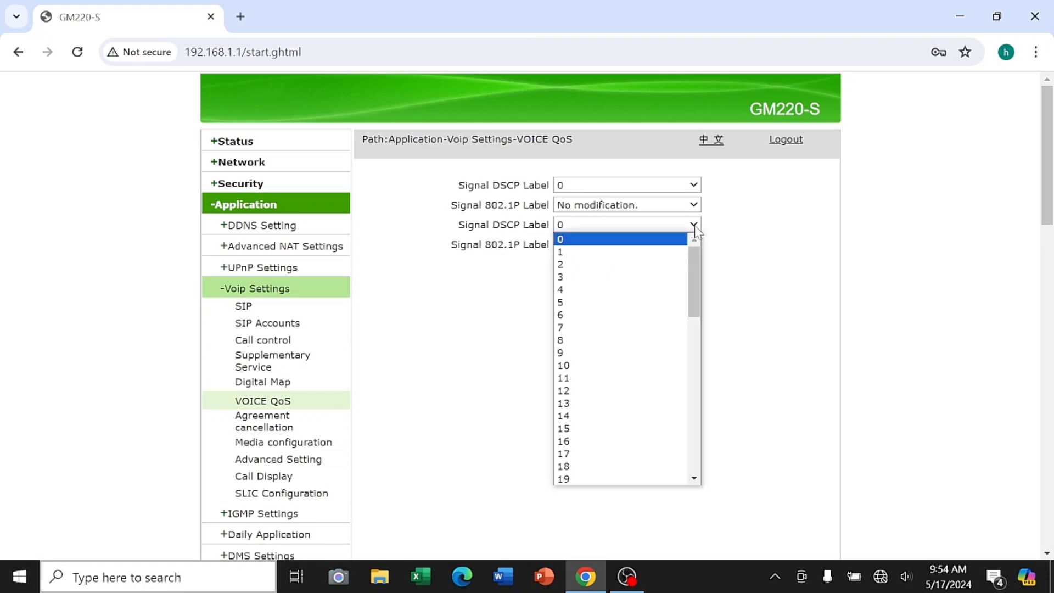
{"action": "scroll", "coordinate": [687, 310], "scroll_direction": "down", "scroll_amount": 10}
{"action": "scroll", "coordinate": [689, 312], "scroll_direction": "up", "scroll_amount": 10}
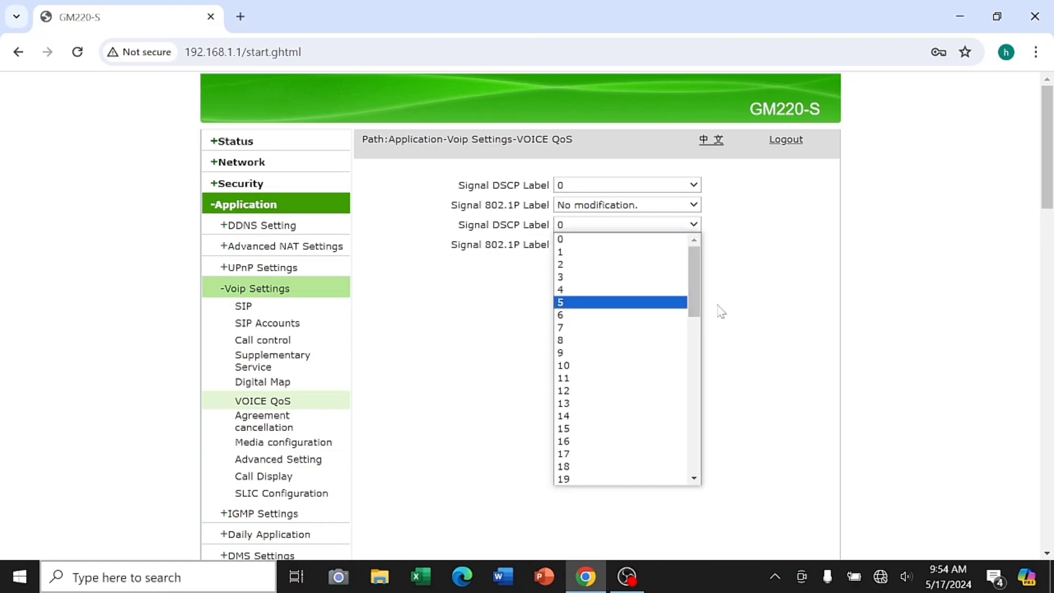
{"action": "left_click", "coordinate": [774, 306]}
{"action": "left_click", "coordinate": [692, 231]}
{"action": "scroll", "coordinate": [659, 249], "scroll_direction": "down", "scroll_amount": 10}
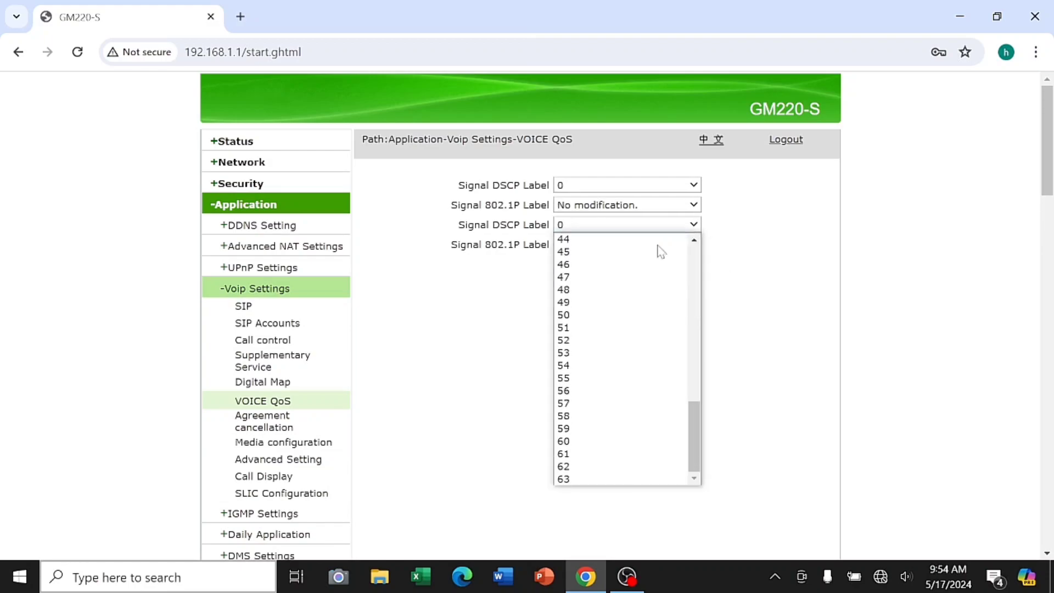
{"action": "scroll", "coordinate": [675, 252], "scroll_direction": "up", "scroll_amount": 10}
{"action": "left_click", "coordinate": [829, 252]}
{"action": "left_click", "coordinate": [688, 248]}
{"action": "scroll", "coordinate": [684, 255], "scroll_direction": "down", "scroll_amount": 8}
{"action": "scroll", "coordinate": [677, 288], "scroll_direction": "up", "scroll_amount": 8}
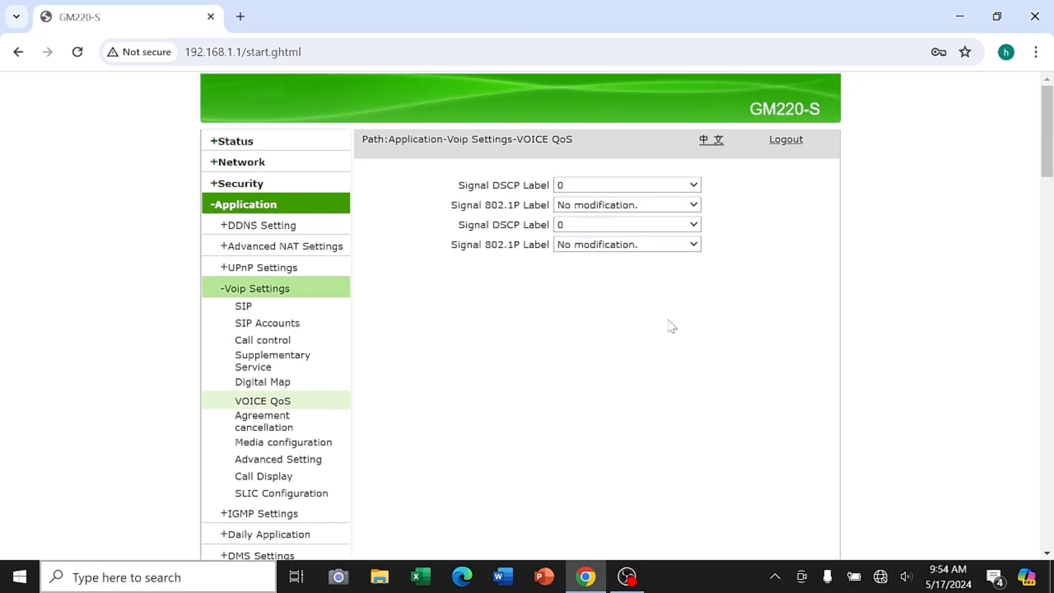
{"action": "left_click", "coordinate": [322, 426]}
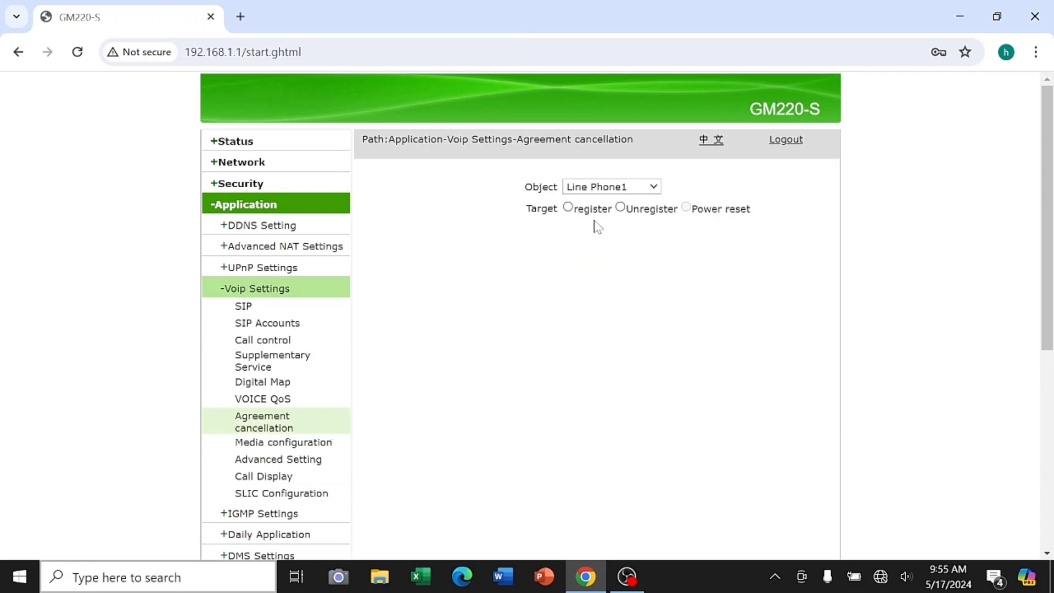
Keep Line Phone1 as the cancellation object and Remote Priority media negotiation
{"action": "left_click", "coordinate": [655, 187]}
{"action": "left_click", "coordinate": [657, 190]}
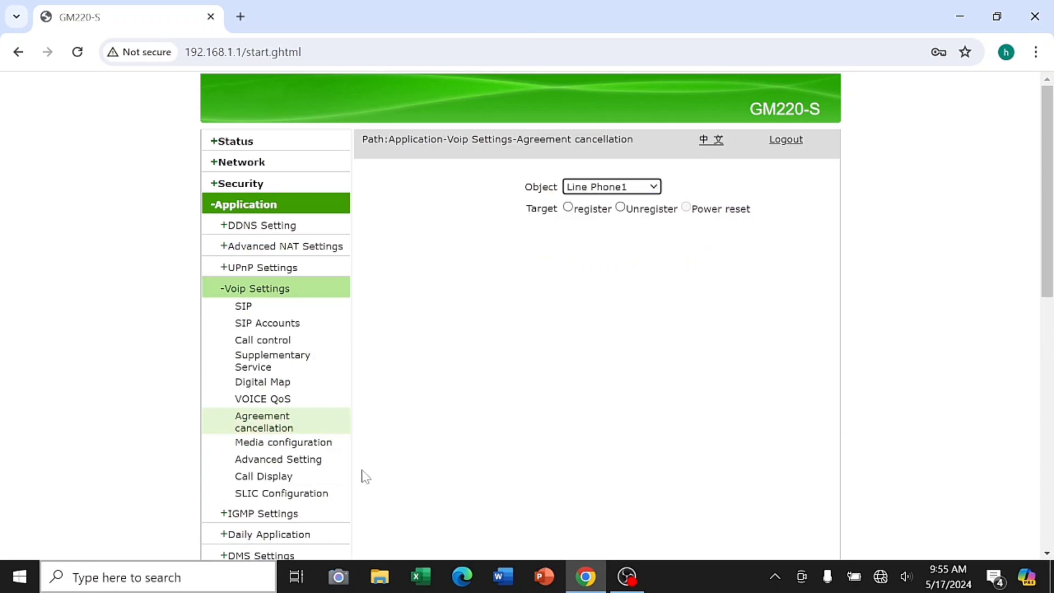
{"action": "left_click", "coordinate": [308, 444]}
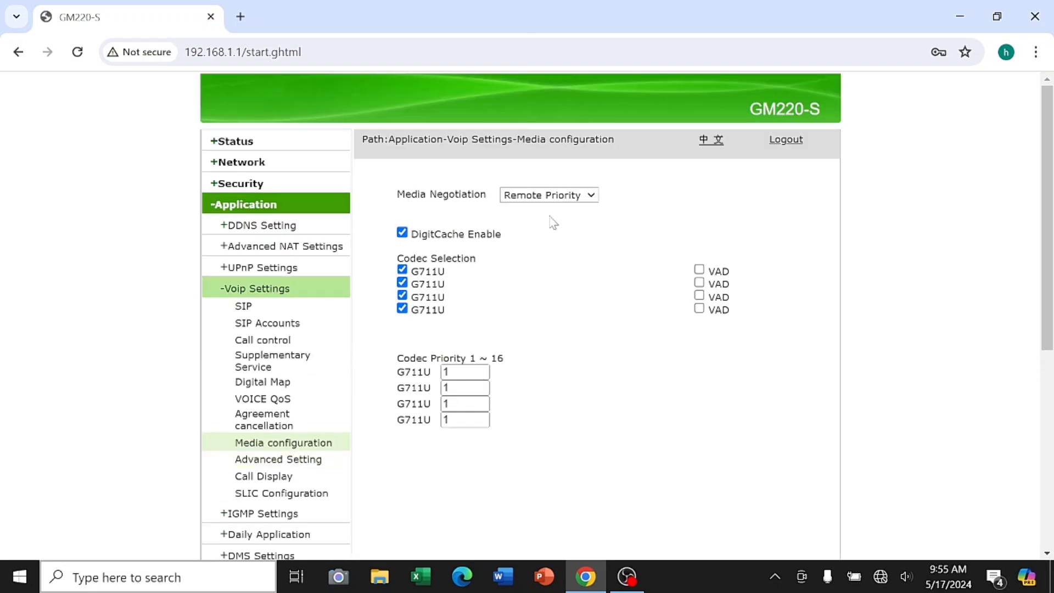
{"action": "left_click", "coordinate": [568, 193]}
{"action": "left_click", "coordinate": [569, 192]}
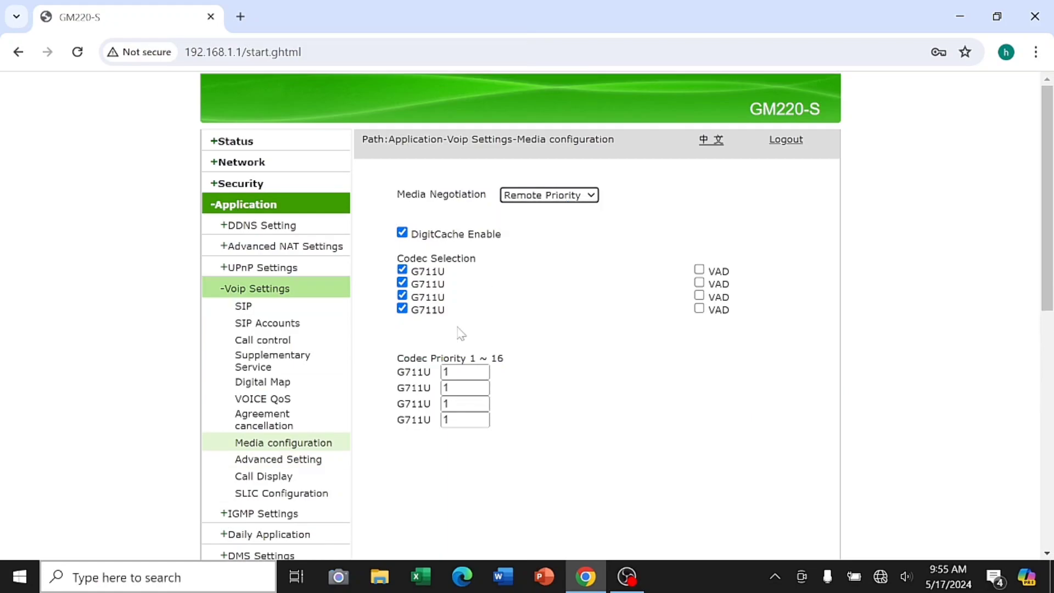
Leave advanced VoIP at Inband DTMF, Adaptive jitter buffer, No G.711 Redundancy, echo suppression Enabled
{"action": "left_click", "coordinate": [313, 461]}
{"action": "left_click", "coordinate": [608, 245]}
{"action": "left_click", "coordinate": [607, 246]}
{"action": "left_click", "coordinate": [626, 306]}
{"action": "left_click", "coordinate": [626, 305]}
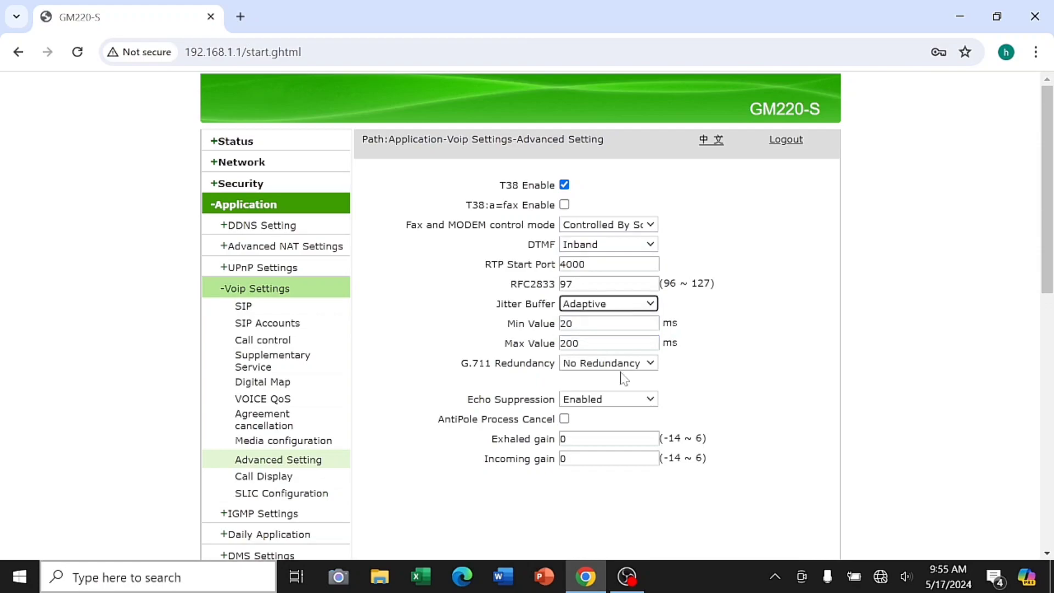
{"action": "left_click", "coordinate": [637, 364]}
{"action": "left_click", "coordinate": [638, 372]}
{"action": "left_click", "coordinate": [647, 401]}
{"action": "left_click", "coordinate": [604, 426]}
Check Call Display, keeping Caller ID Time Automatic and CID Obtain Get Priority From PAI
{"action": "left_click", "coordinate": [319, 480]}
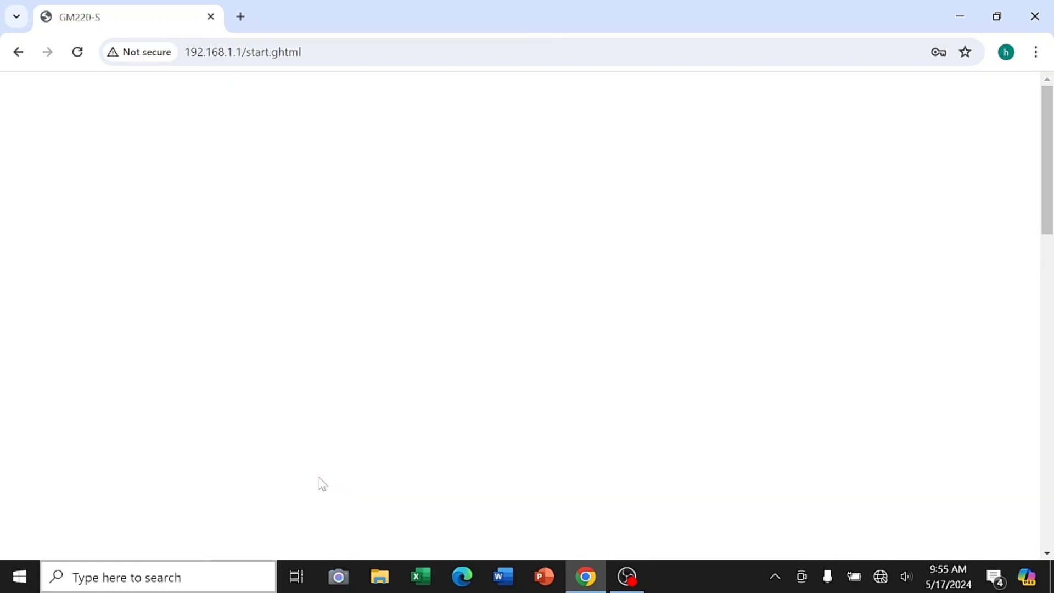
{"action": "left_click", "coordinate": [625, 186]}
{"action": "left_click", "coordinate": [625, 187]}
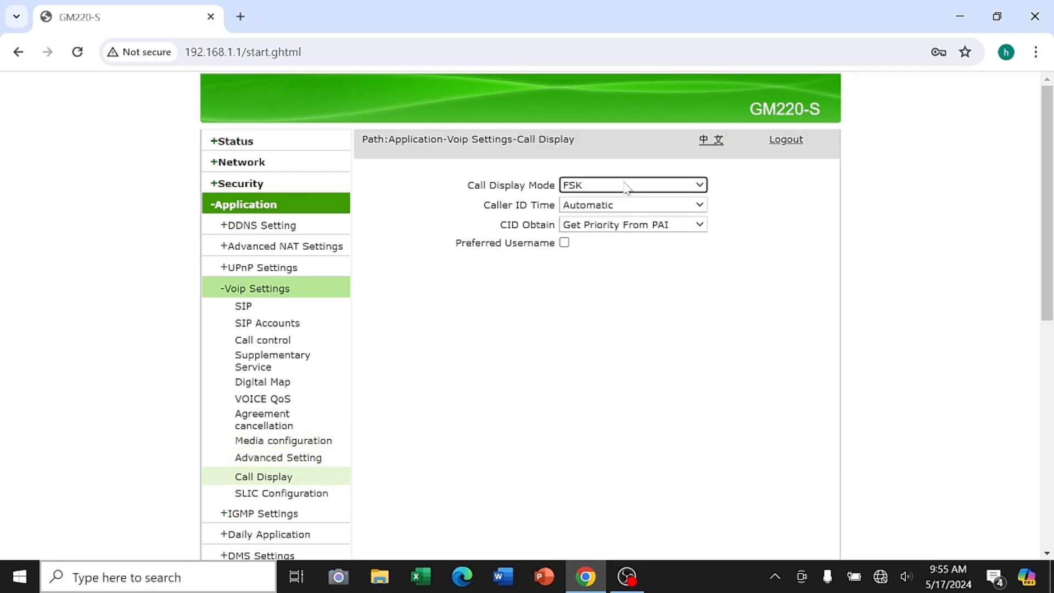
{"action": "left_click", "coordinate": [616, 206]}
{"action": "left_click", "coordinate": [615, 207]}
{"action": "left_click", "coordinate": [611, 225]}
{"action": "left_click", "coordinate": [614, 225]}
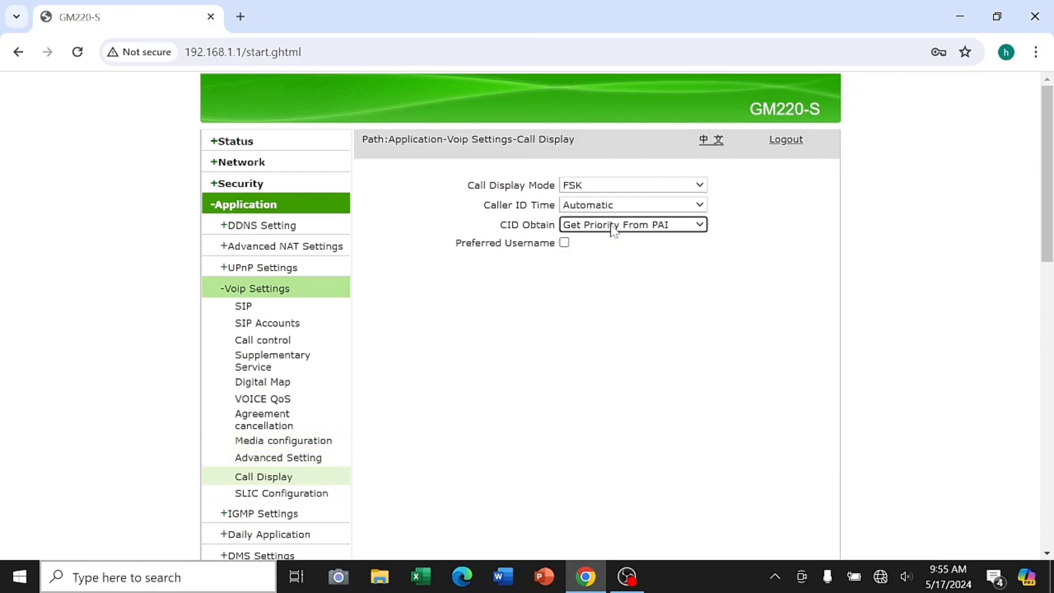
Check SLIC settings, keeping ringing voltage 70, loop current 20, open circuit voltage 48
{"action": "left_click", "coordinate": [236, 493]}
{"action": "left_click", "coordinate": [695, 209]}
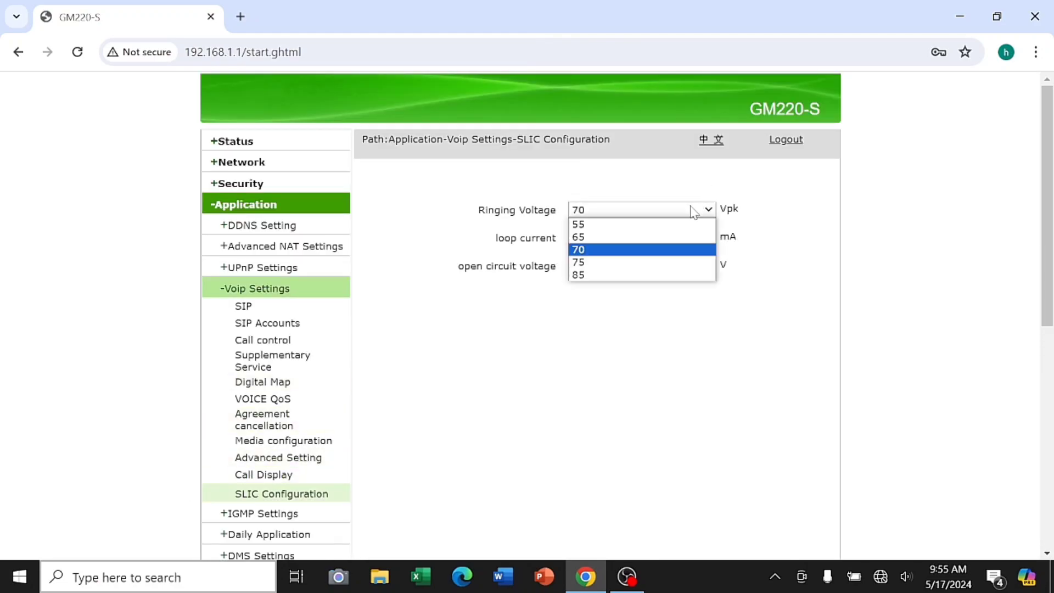
{"action": "left_click", "coordinate": [691, 235]}
{"action": "left_click", "coordinate": [687, 240]}
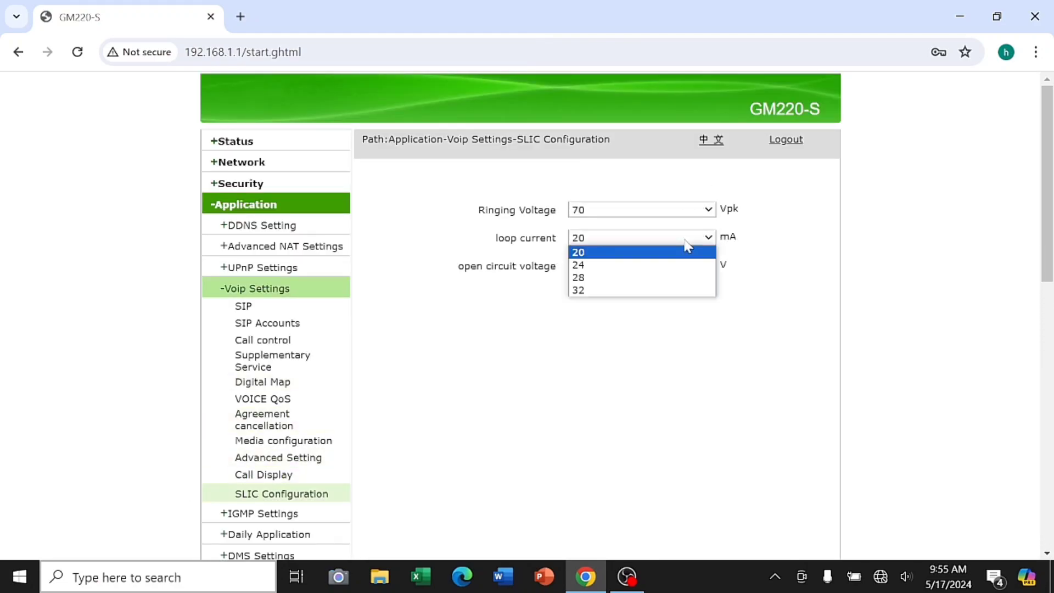
{"action": "left_click", "coordinate": [687, 250]}
{"action": "left_click", "coordinate": [669, 266]}
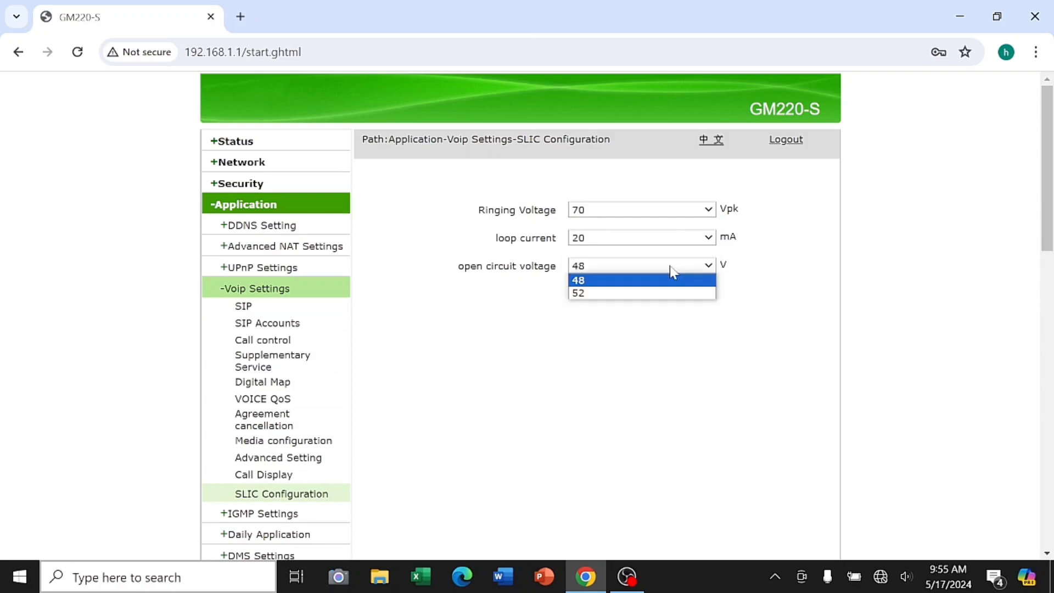
{"action": "left_click", "coordinate": [669, 266]}
{"action": "left_click", "coordinate": [273, 516]}
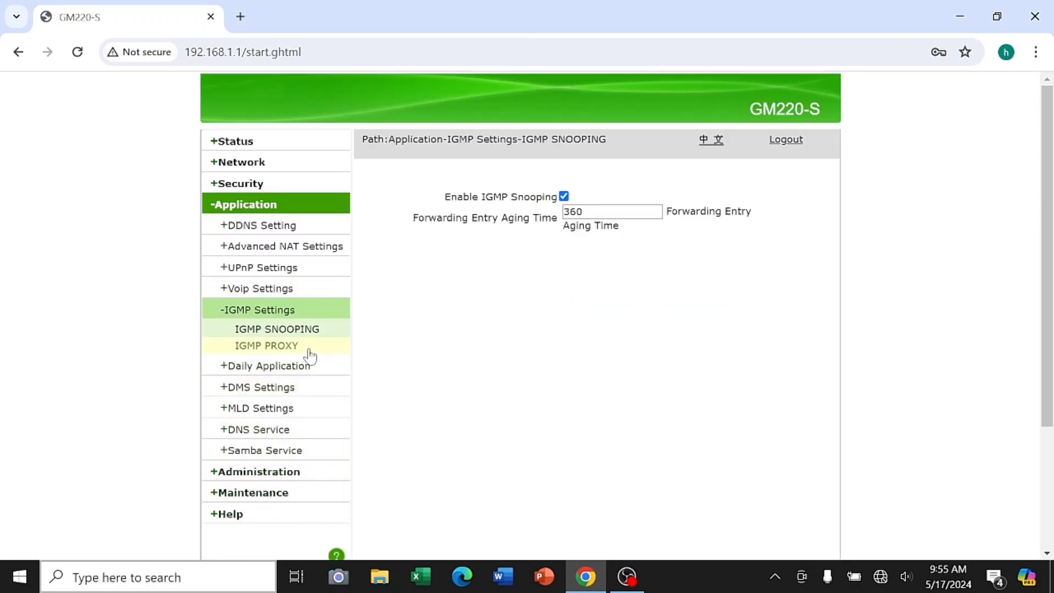
View IGMP PROXY with its empty WAN Connection list, then Daily Application and IPTV
{"action": "left_click", "coordinate": [305, 348]}
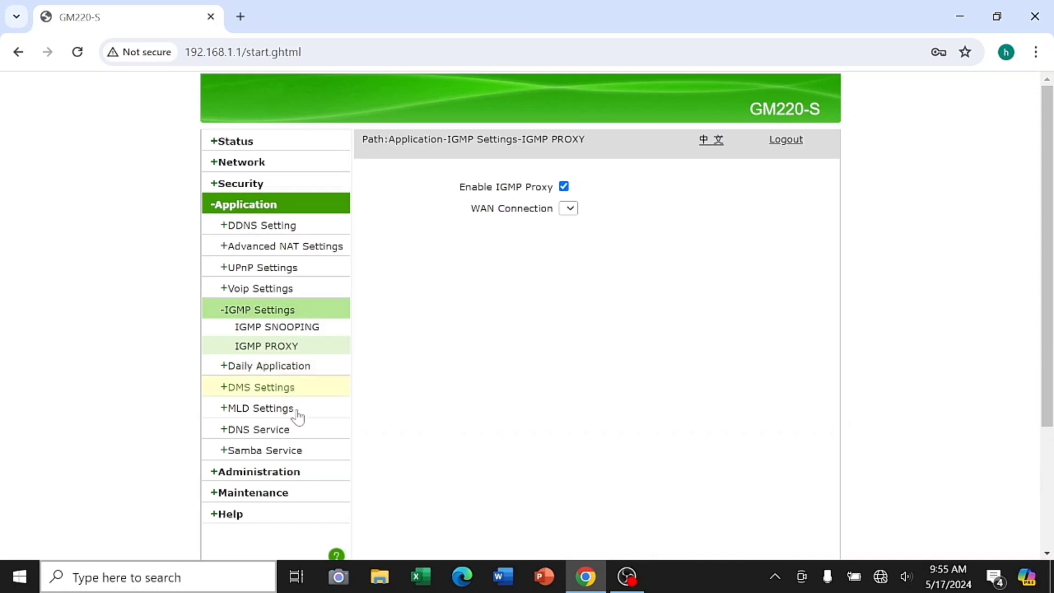
{"action": "left_click", "coordinate": [568, 209]}
{"action": "left_click", "coordinate": [569, 209]}
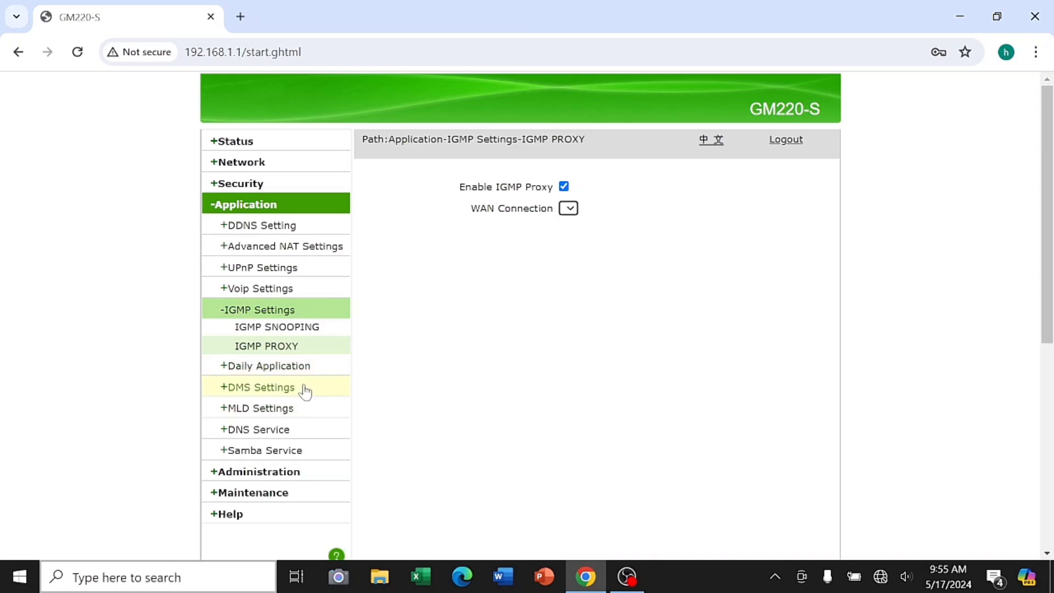
{"action": "left_click", "coordinate": [313, 368]}
{"action": "left_click", "coordinate": [305, 371]}
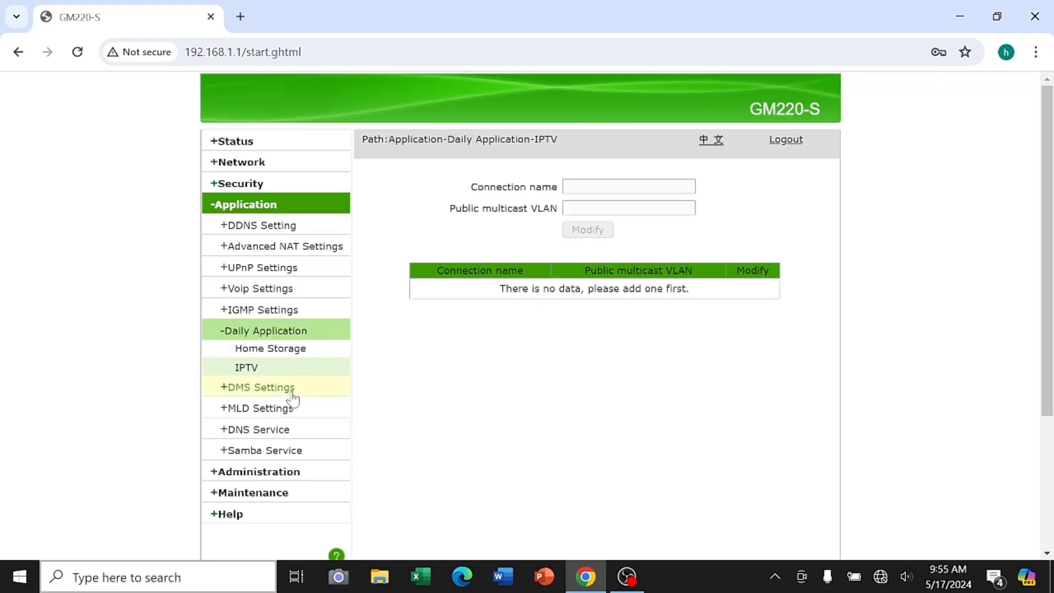
Browse DMS media scanning options, MLD Snooping, MLD Proxy, DNS Service and Hosts pages
{"action": "left_click", "coordinate": [292, 391]}
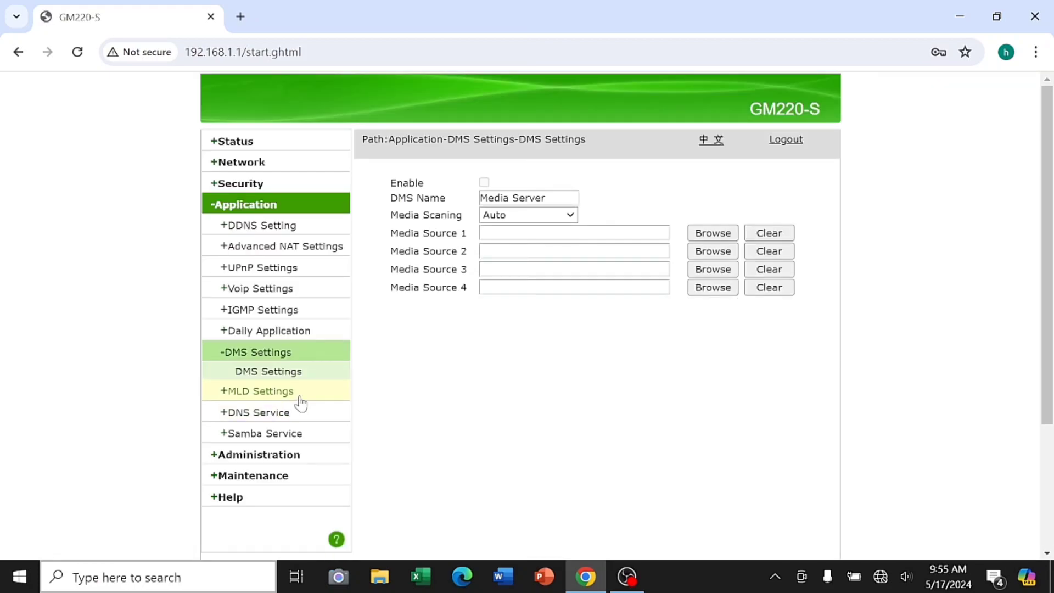
{"action": "left_click", "coordinate": [566, 215]}
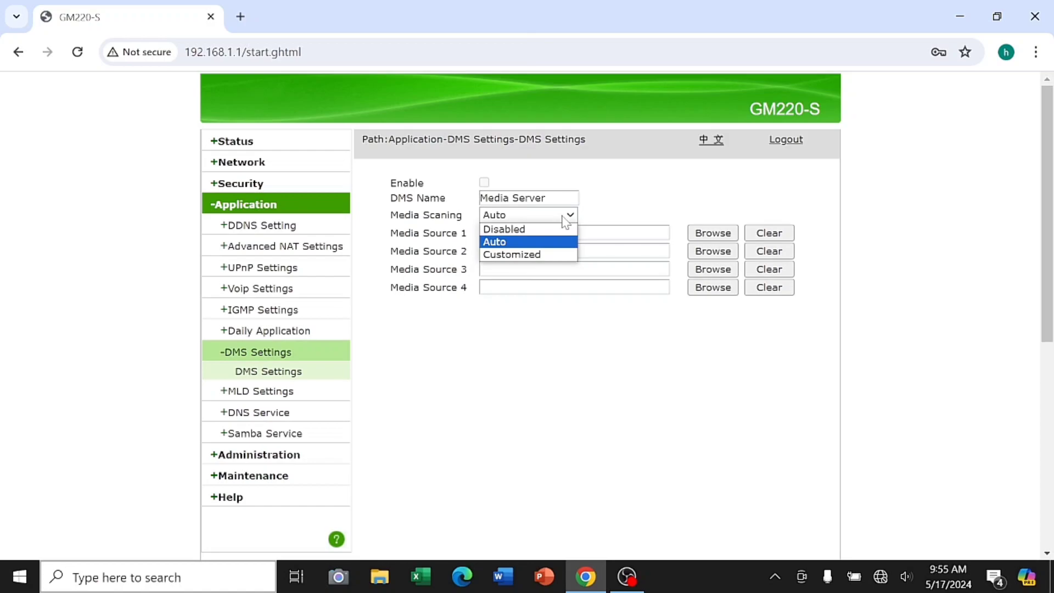
{"action": "left_click", "coordinate": [318, 397]}
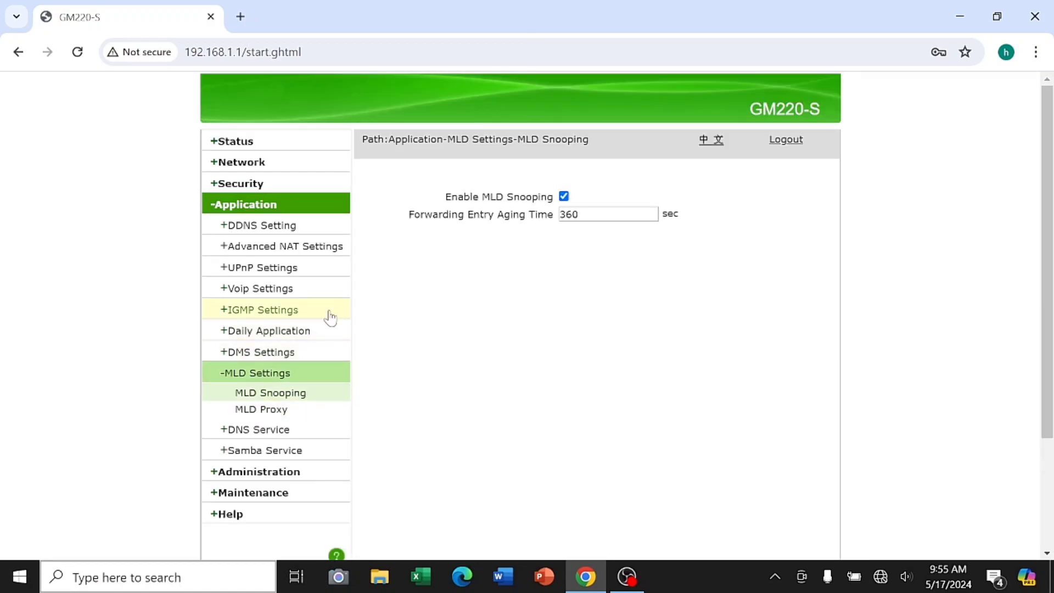
{"action": "left_click", "coordinate": [301, 413]}
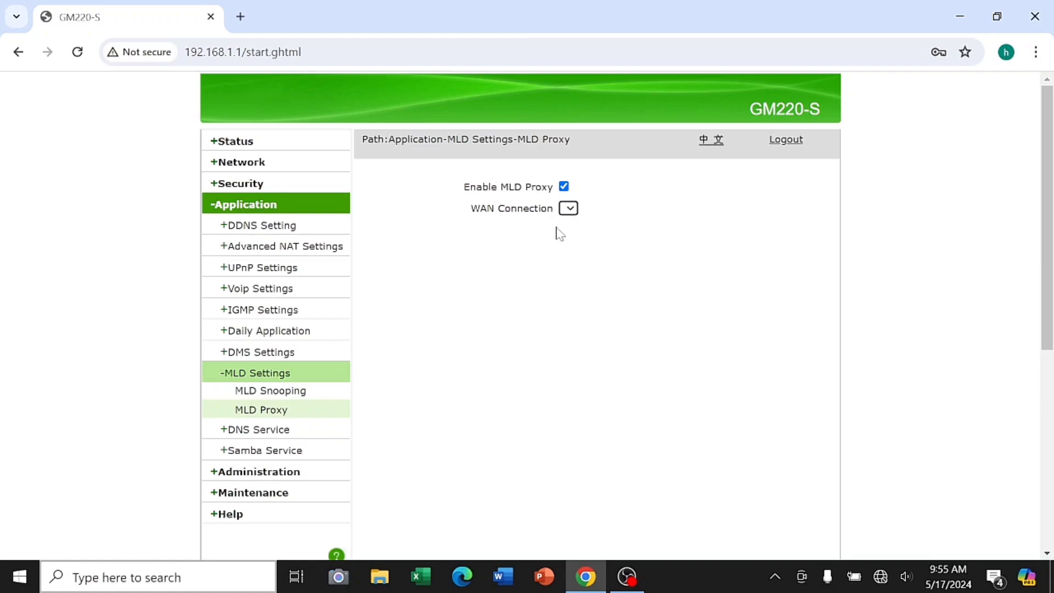
{"action": "left_click", "coordinate": [330, 430]}
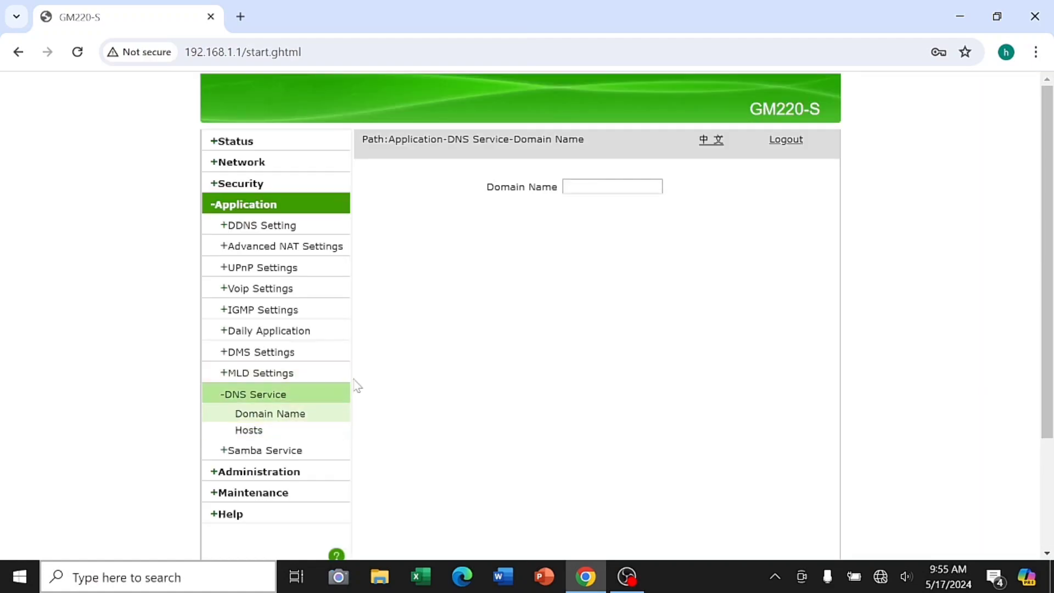
{"action": "left_click", "coordinate": [296, 433]}
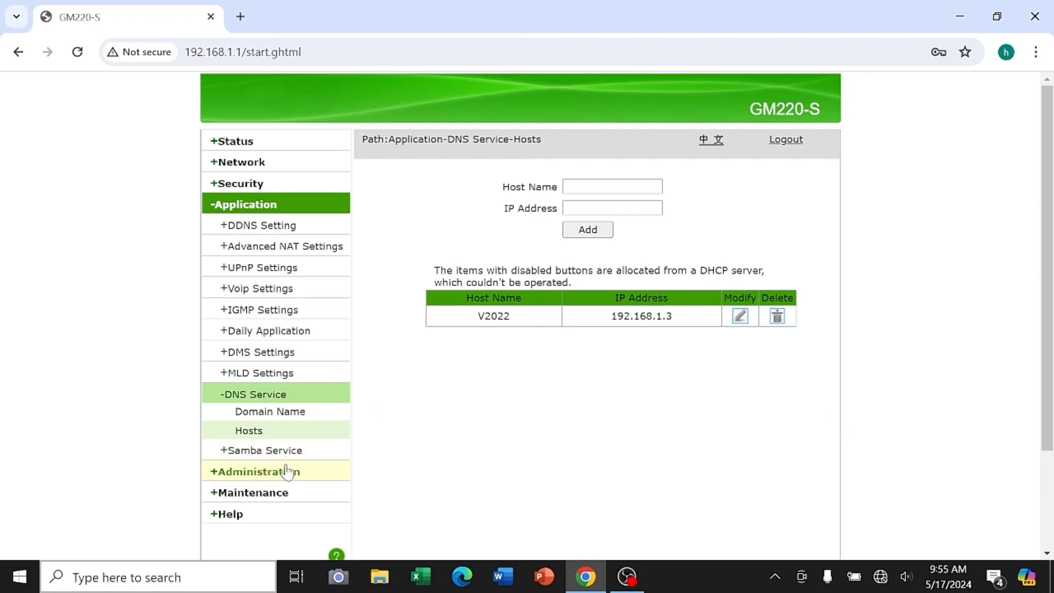
{"action": "left_click", "coordinate": [291, 451]}
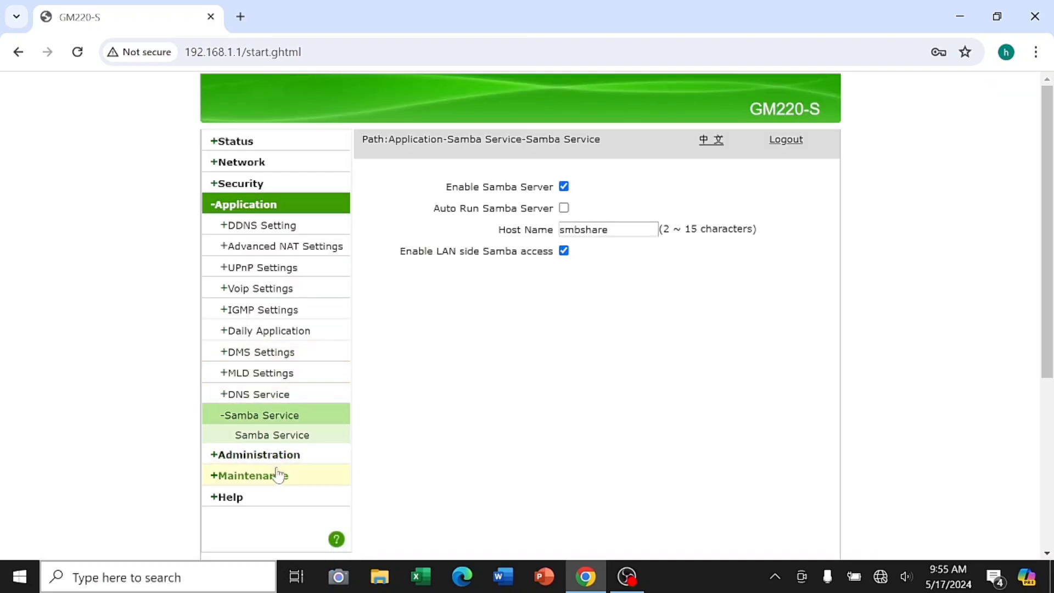
View user management, System Management and Log Management, keeping the log level at Error
{"action": "left_click", "coordinate": [293, 458]}
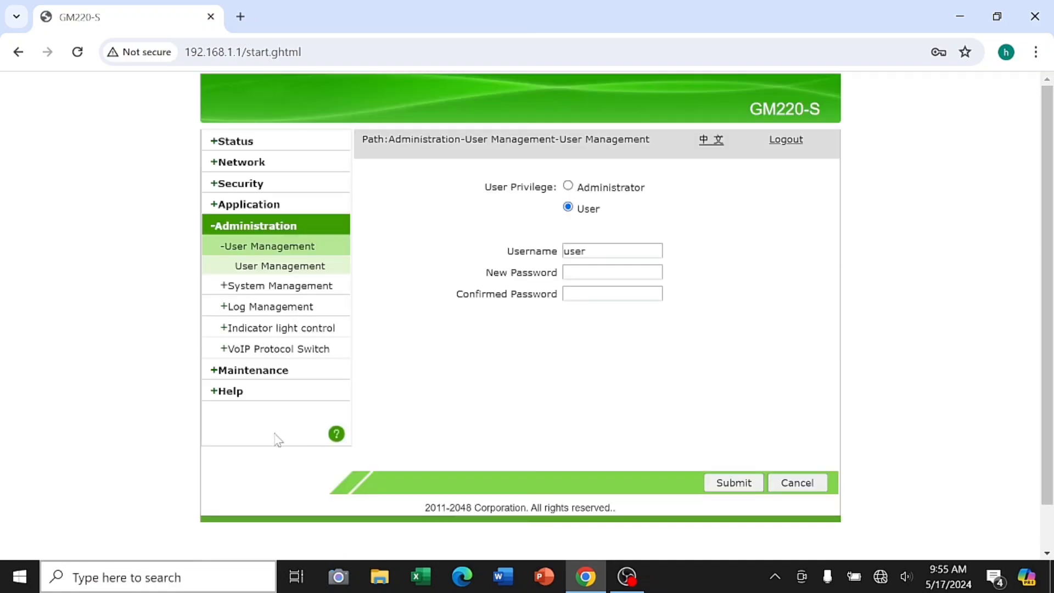
{"action": "left_click", "coordinate": [322, 290]}
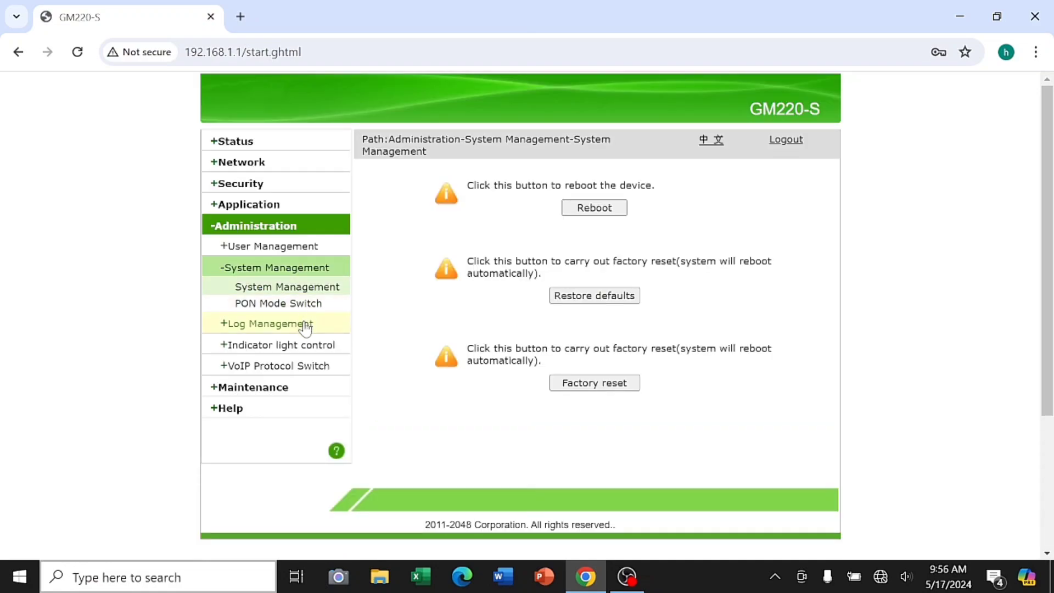
{"action": "left_click", "coordinate": [305, 327]}
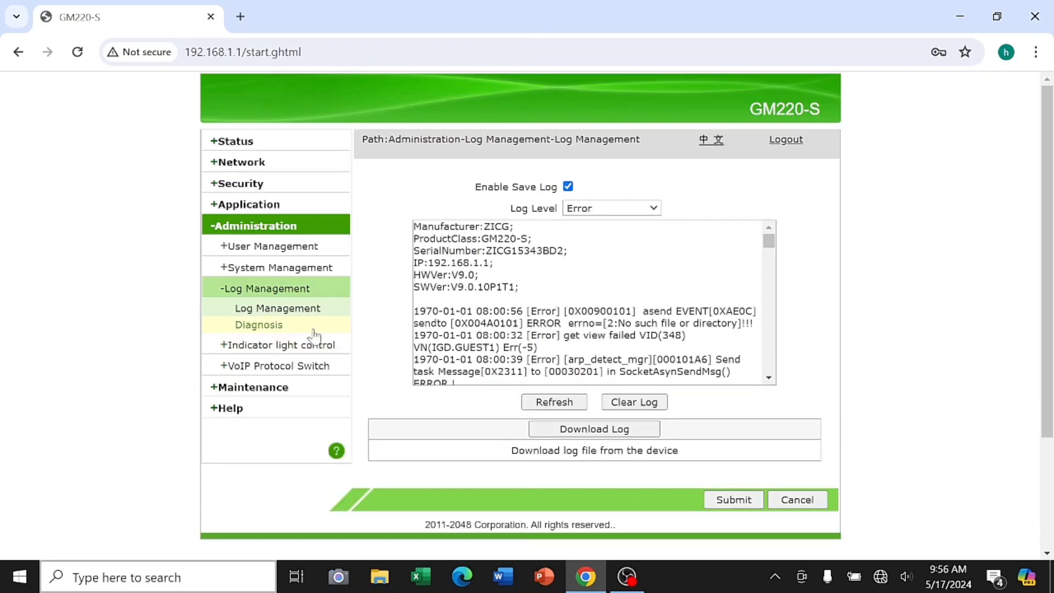
{"action": "left_click", "coordinate": [654, 209]}
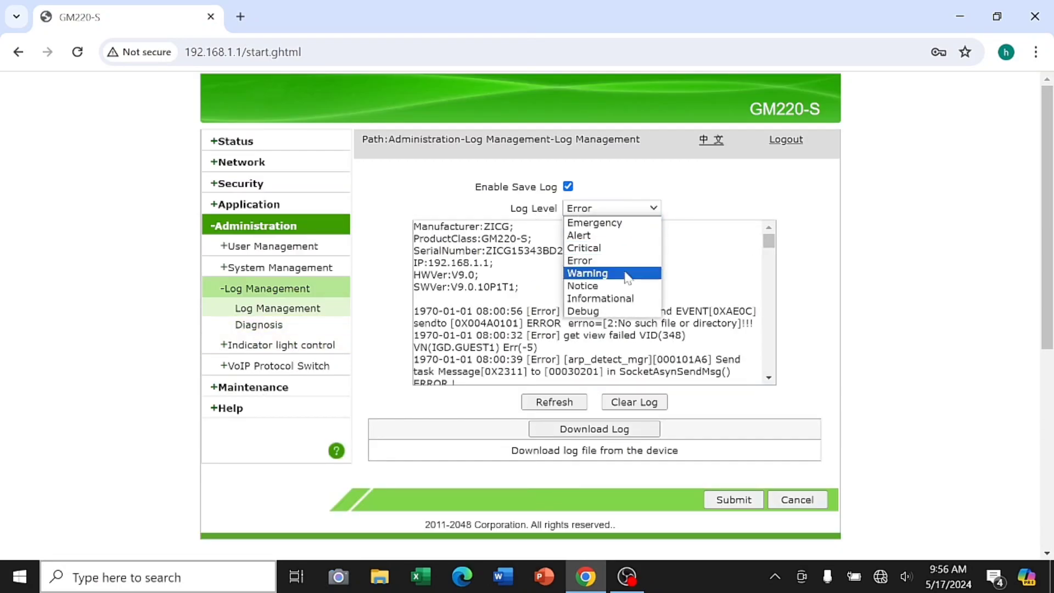
{"action": "left_click", "coordinate": [738, 432]}
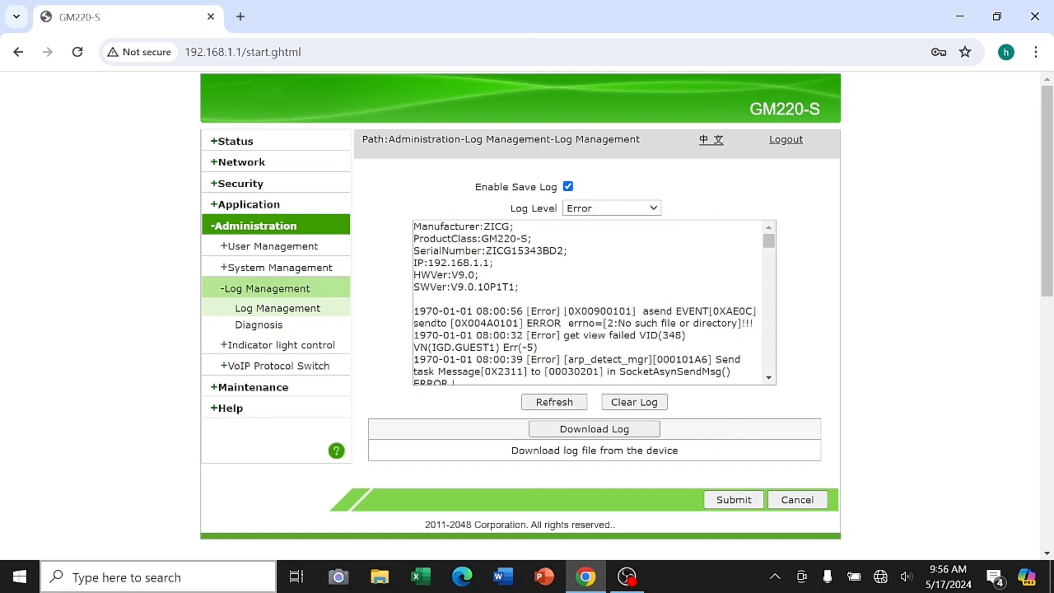
View Diagnosis and Indicator light pages, keeping the VoIP protocol as SIP
{"action": "left_click", "coordinate": [259, 325]}
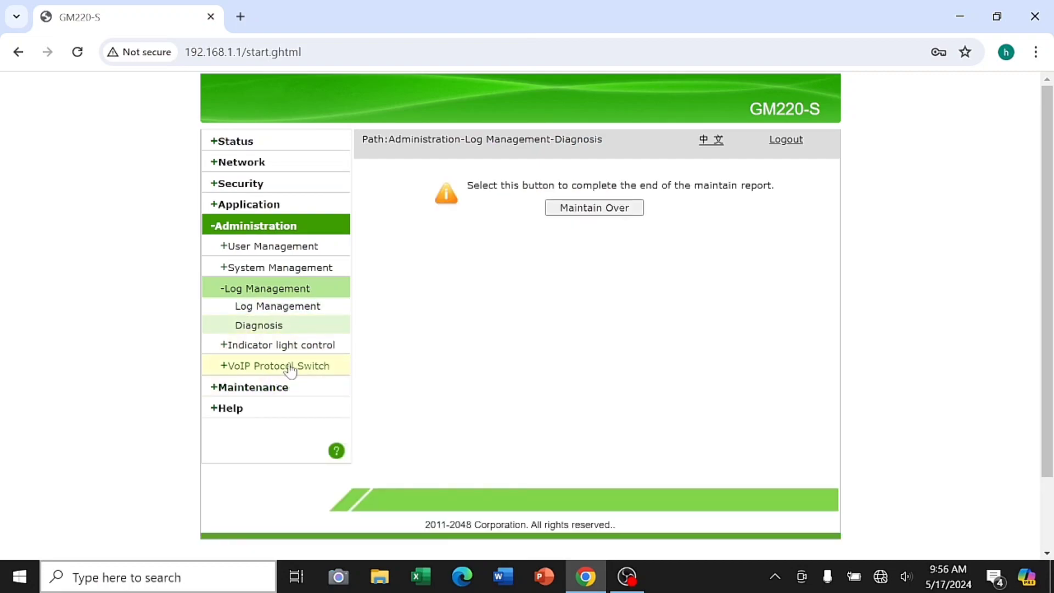
{"action": "left_click", "coordinate": [291, 346]}
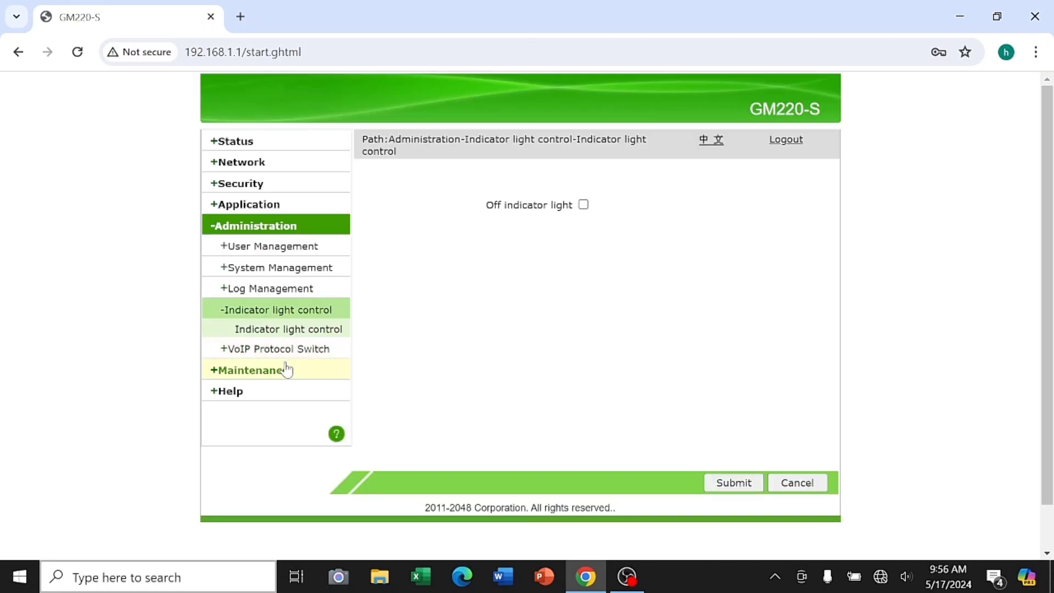
{"action": "left_click", "coordinate": [302, 350]}
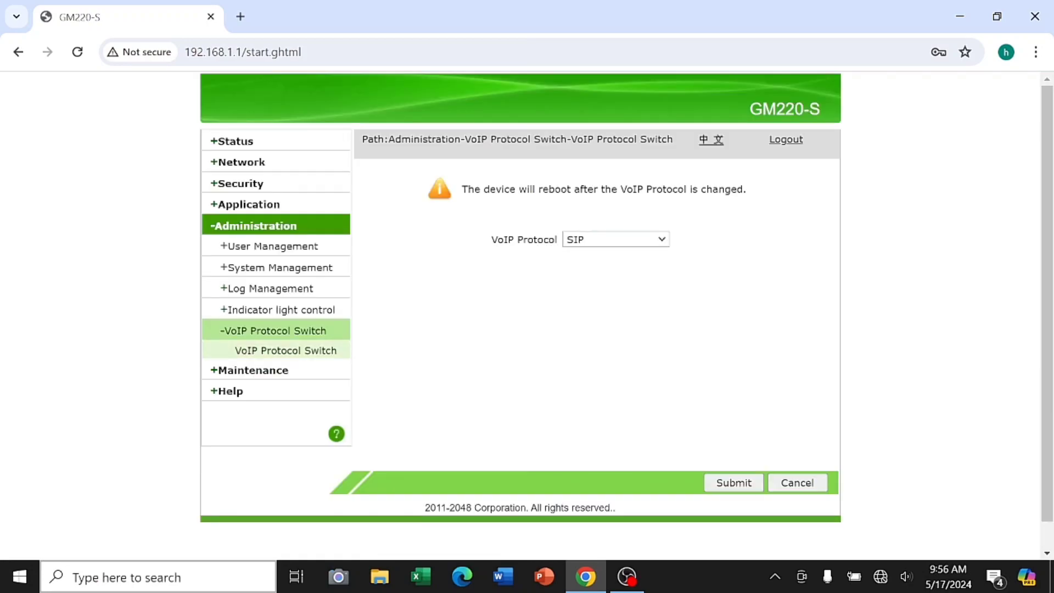
{"action": "left_click", "coordinate": [657, 240]}
{"action": "left_click", "coordinate": [659, 241]}
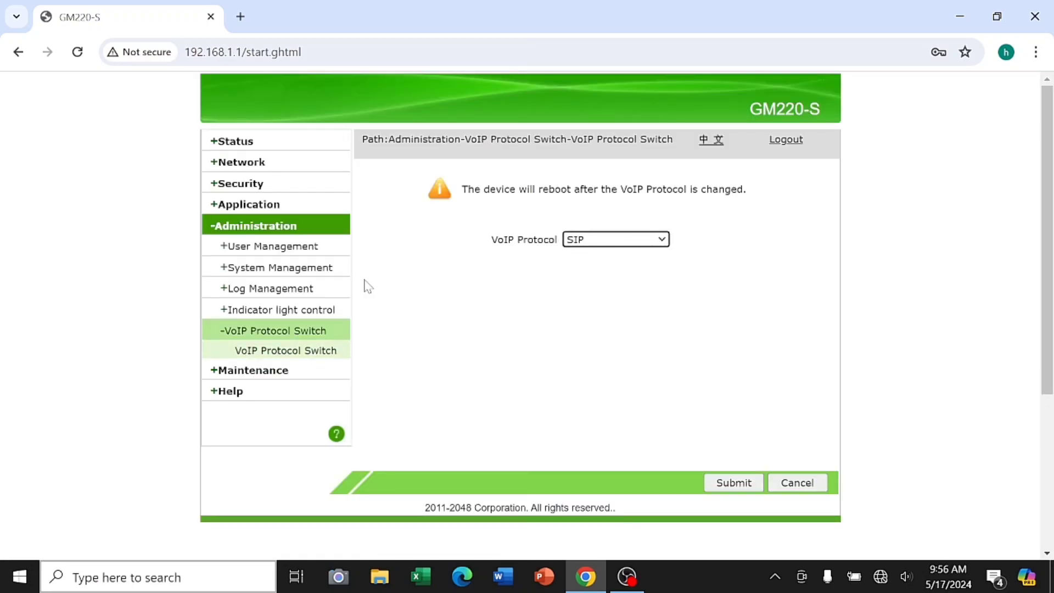
{"action": "left_click", "coordinate": [281, 372]}
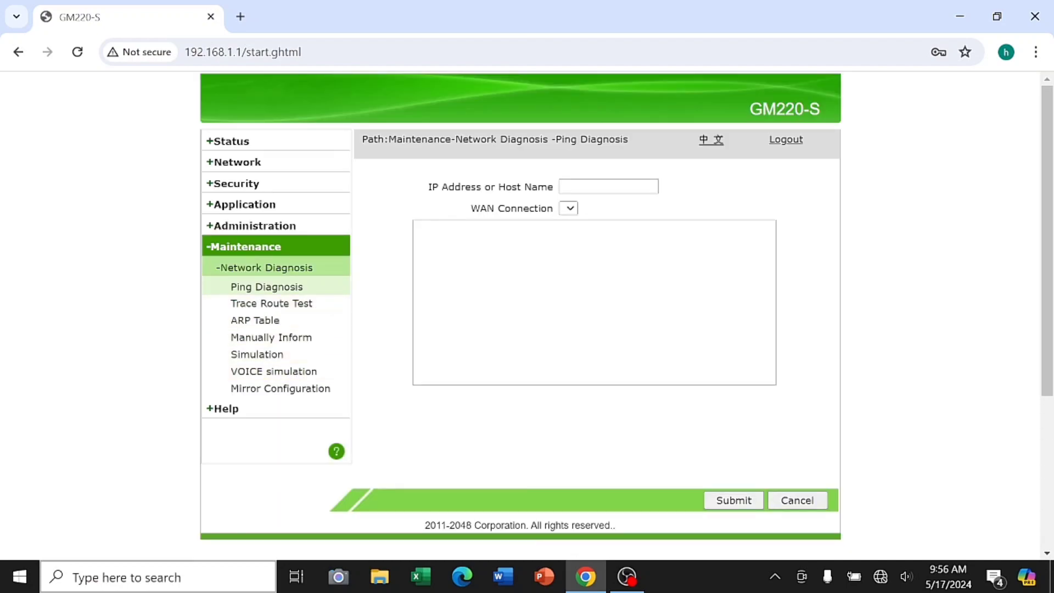
Check Ping and Trace Route WAN lists, both empty, keeping trace route protocol UDP
{"action": "left_click", "coordinate": [568, 209]}
{"action": "left_click", "coordinate": [566, 222]}
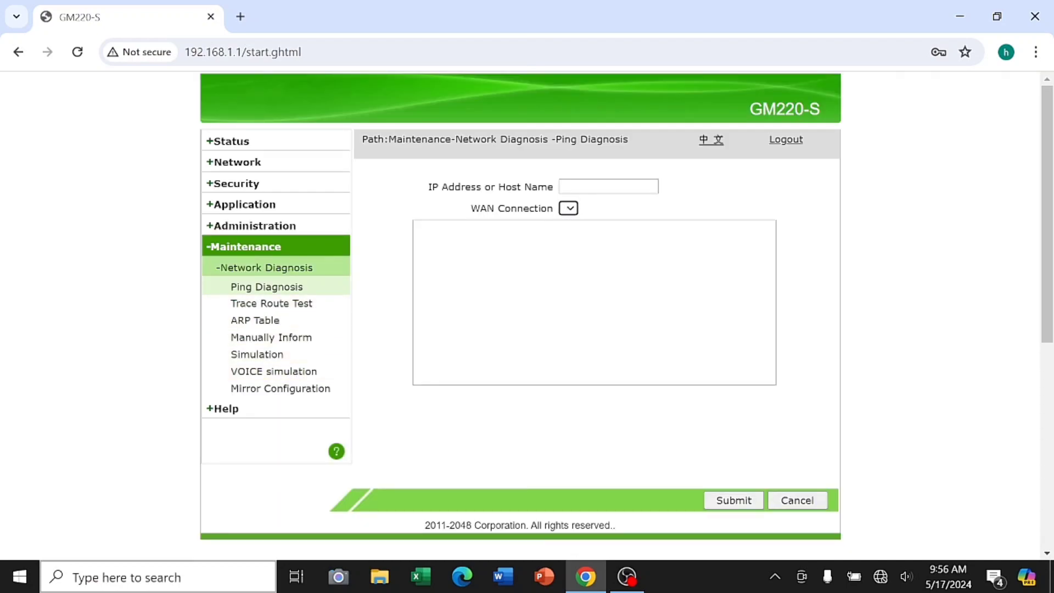
{"action": "left_click", "coordinate": [266, 306]}
{"action": "left_click", "coordinate": [568, 210]}
{"action": "left_click", "coordinate": [567, 225]}
{"action": "left_click", "coordinate": [657, 275]}
{"action": "left_click", "coordinate": [657, 274]}
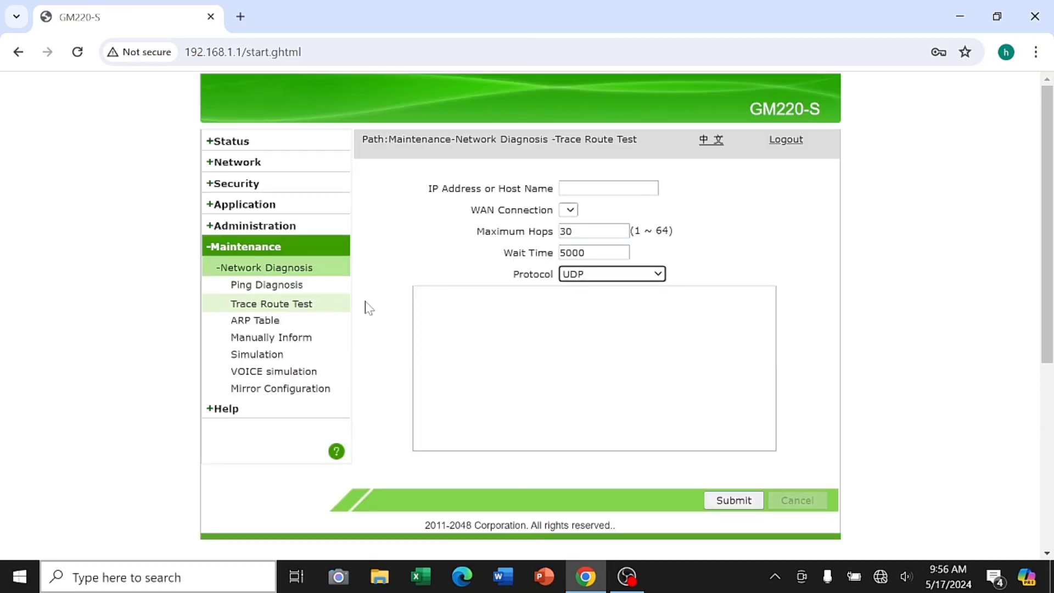
View ARP table and Manually Inform, then Simulation with PPPoE type and Auto authentication
{"action": "left_click", "coordinate": [324, 323]}
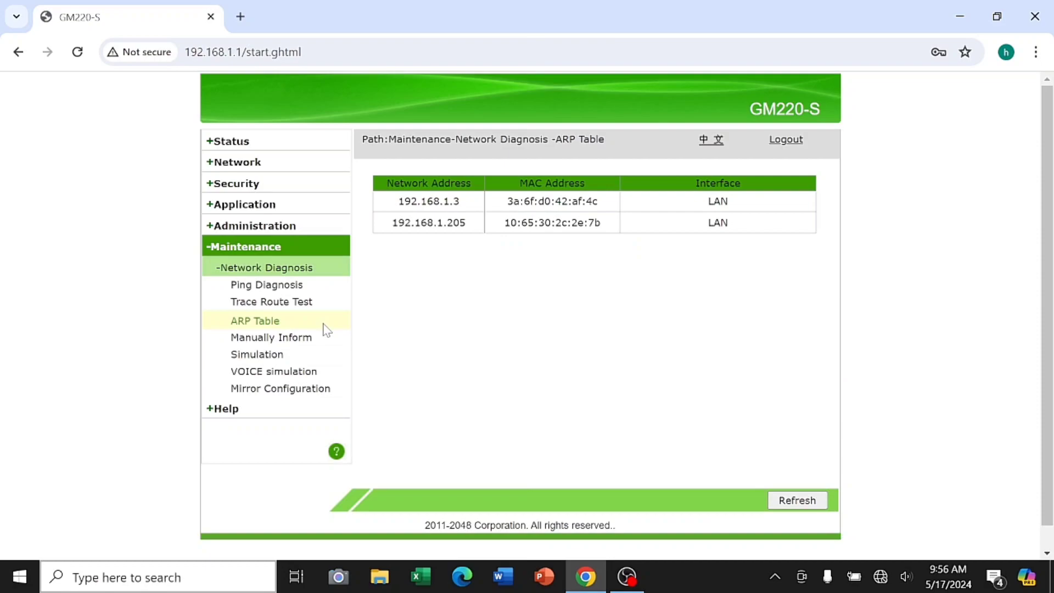
{"action": "left_click", "coordinate": [296, 338]}
{"action": "left_click", "coordinate": [289, 357]}
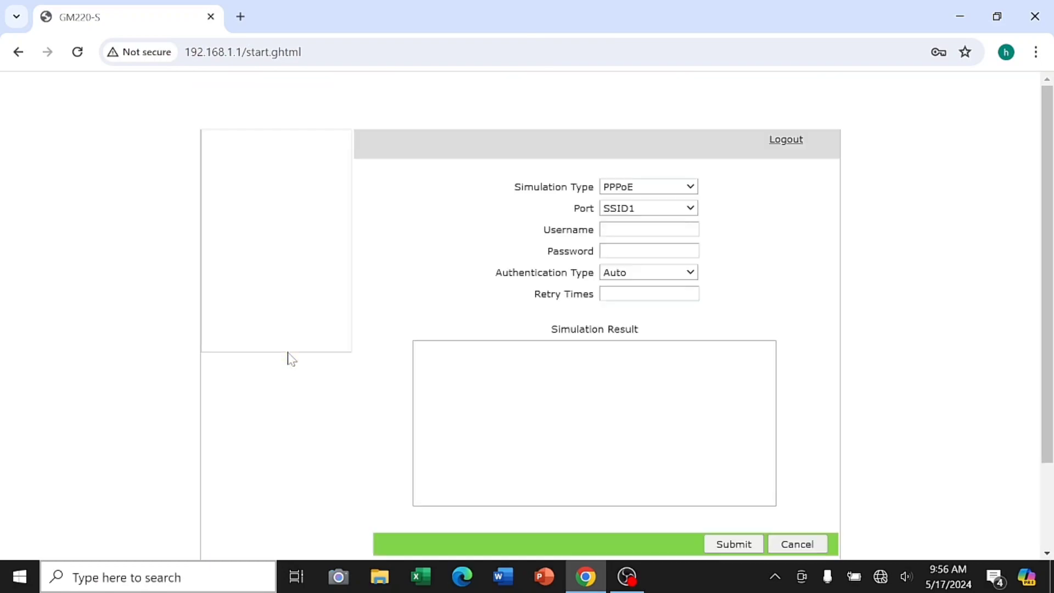
{"action": "left_click", "coordinate": [675, 187]}
{"action": "left_click", "coordinate": [671, 200]}
{"action": "left_click", "coordinate": [674, 209]}
{"action": "left_click", "coordinate": [674, 217]}
{"action": "left_click", "coordinate": [666, 275]}
{"action": "left_click", "coordinate": [666, 277]}
View VOICE simulation and Mirror Configuration, keeping LAN1 as the mirror destination
{"action": "left_click", "coordinate": [292, 380]}
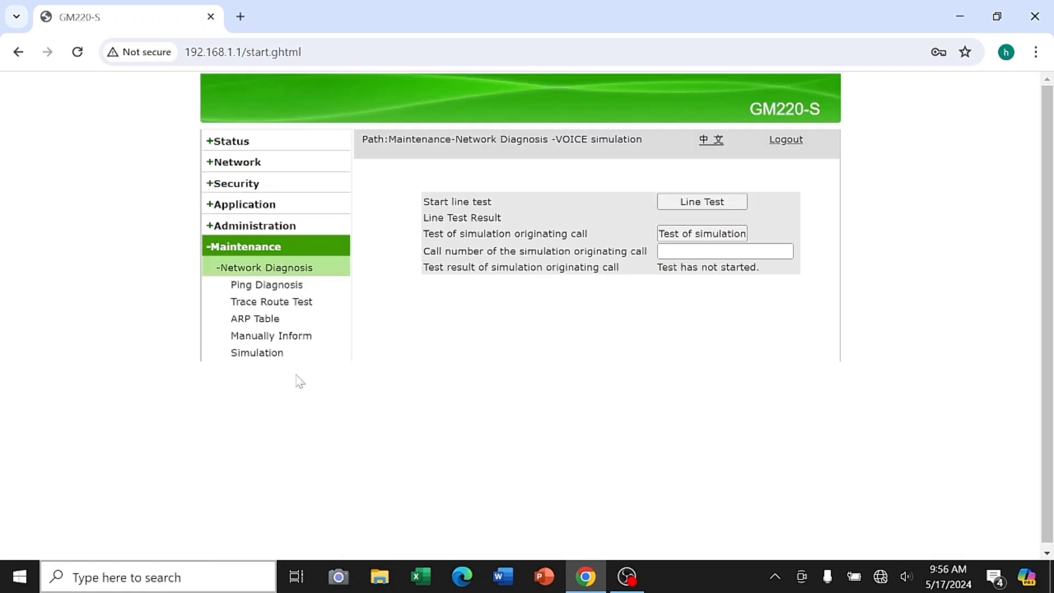
{"action": "left_click", "coordinate": [305, 392]}
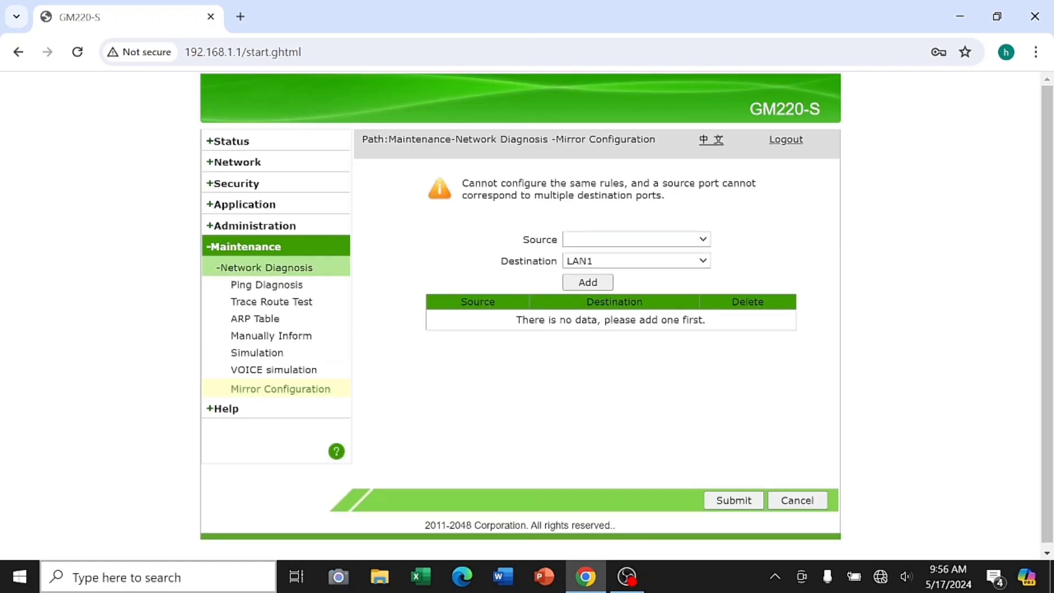
{"action": "left_click", "coordinate": [687, 239]}
{"action": "left_click", "coordinate": [688, 245]}
{"action": "left_click", "coordinate": [693, 261]}
{"action": "left_click", "coordinate": [694, 263]}
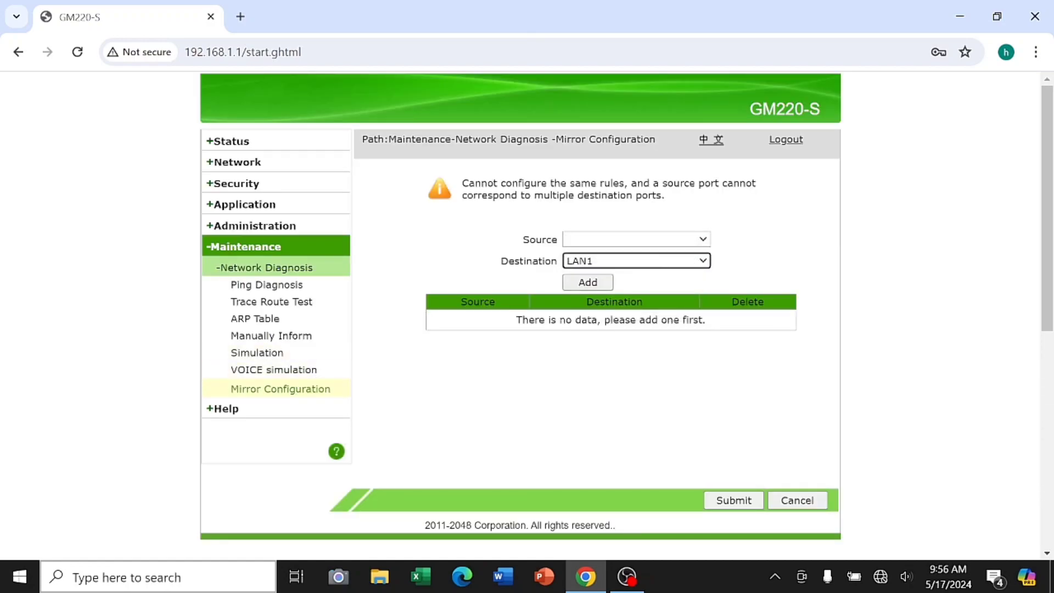
{"action": "left_click", "coordinate": [306, 409]}
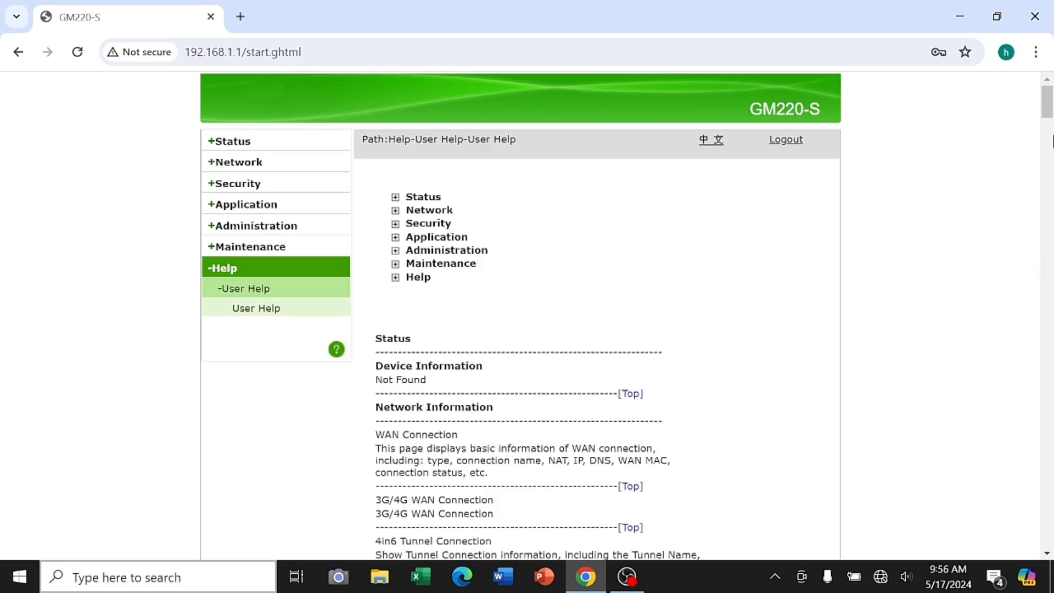
Read down through the User Help page to its very bottom
{"action": "scroll", "coordinate": [583, 311], "scroll_direction": "down", "scroll_amount": 3}
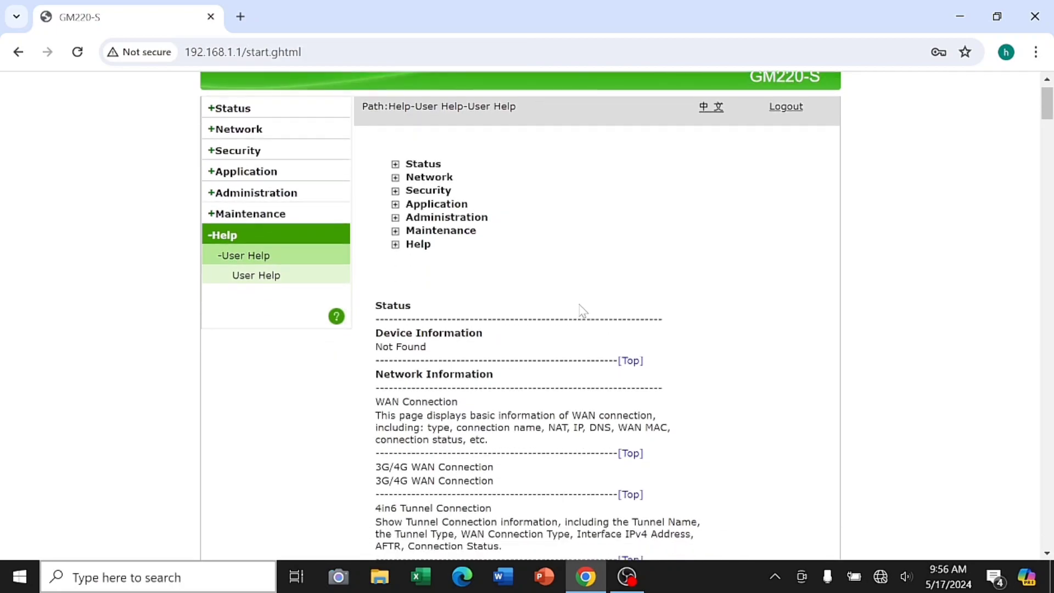
{"action": "scroll", "coordinate": [581, 307], "scroll_direction": "down", "scroll_amount": 3}
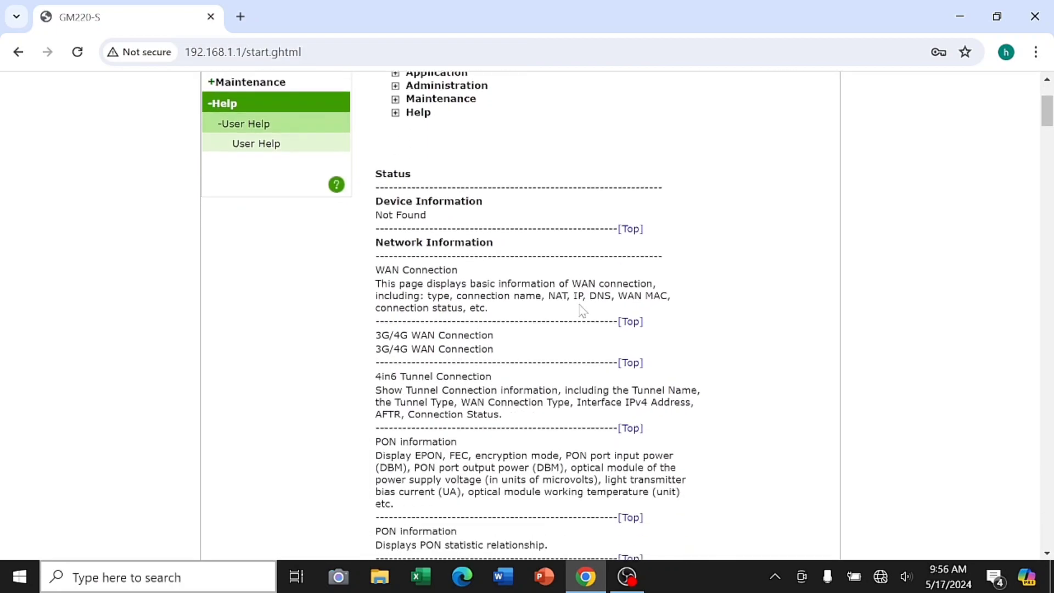
{"action": "scroll", "coordinate": [580, 310], "scroll_direction": "down", "scroll_amount": 10}
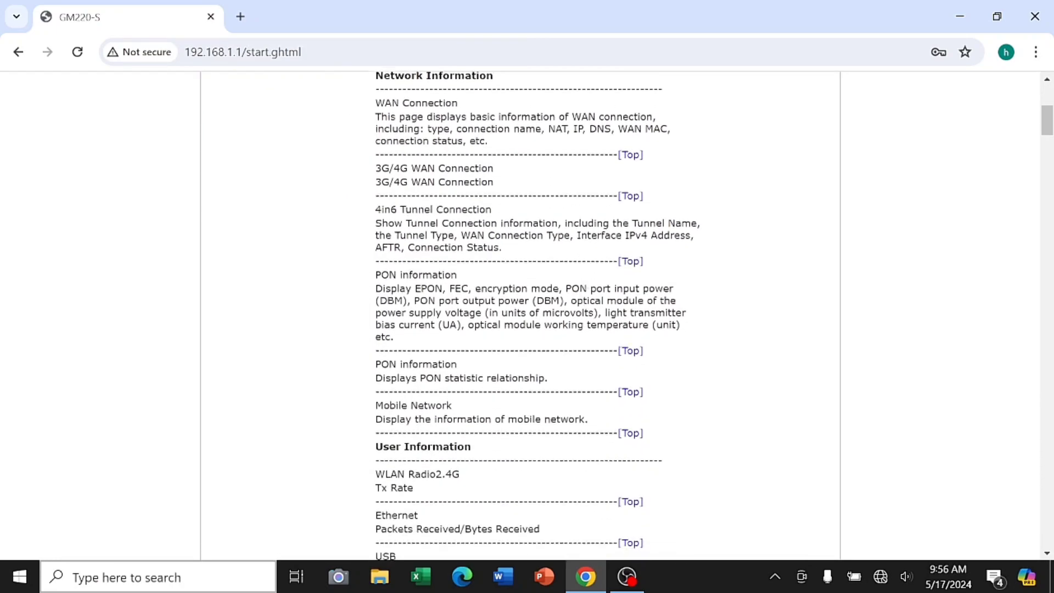
{"action": "scroll", "coordinate": [582, 310], "scroll_direction": "down", "scroll_amount": 6}
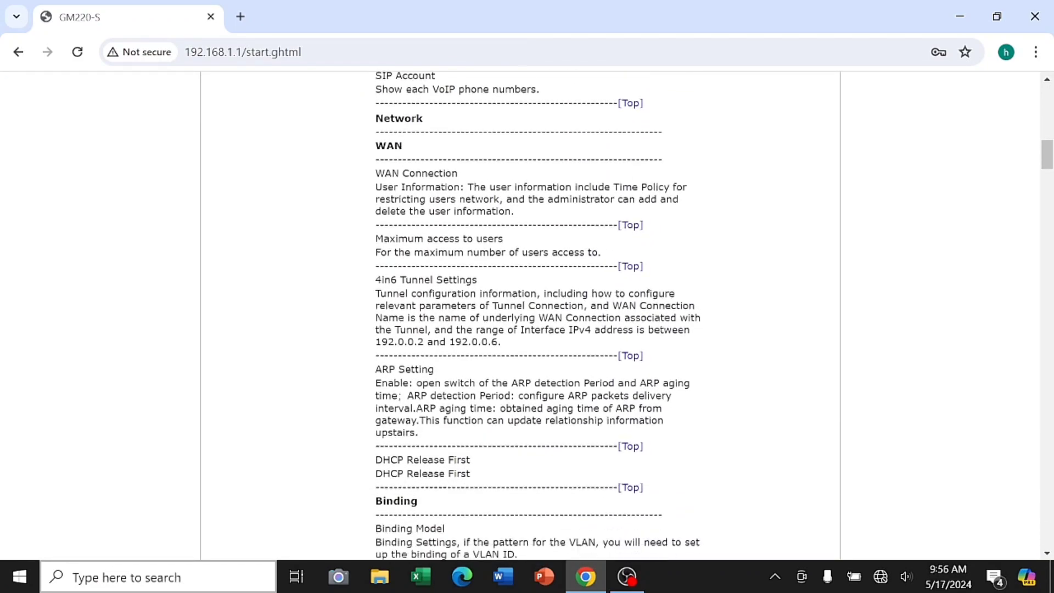
{"action": "scroll", "coordinate": [581, 310], "scroll_direction": "down", "scroll_amount": 3}
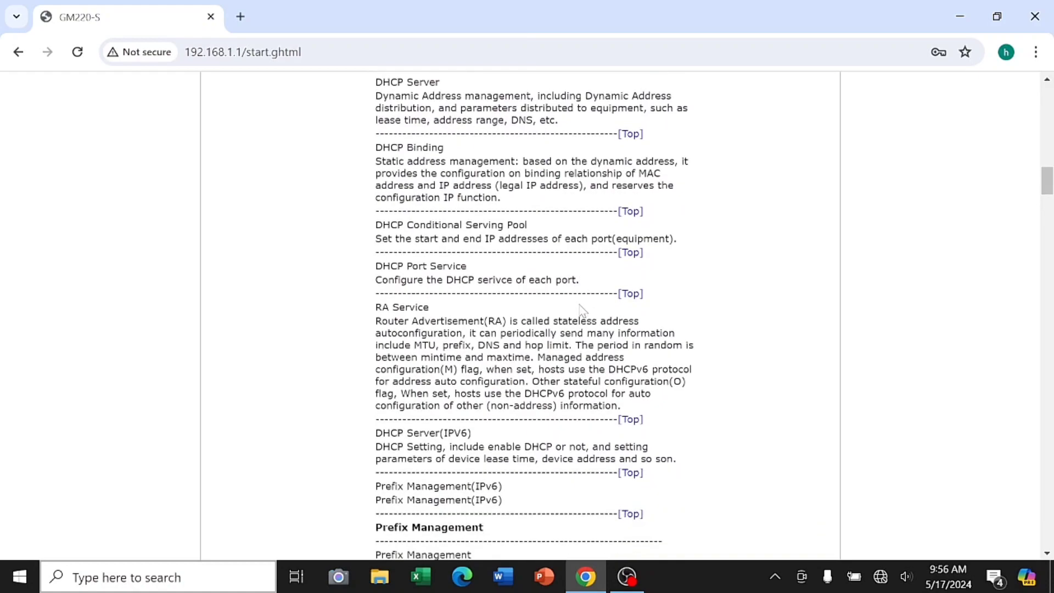
{"action": "scroll", "coordinate": [581, 310], "scroll_direction": "down", "scroll_amount": 1}
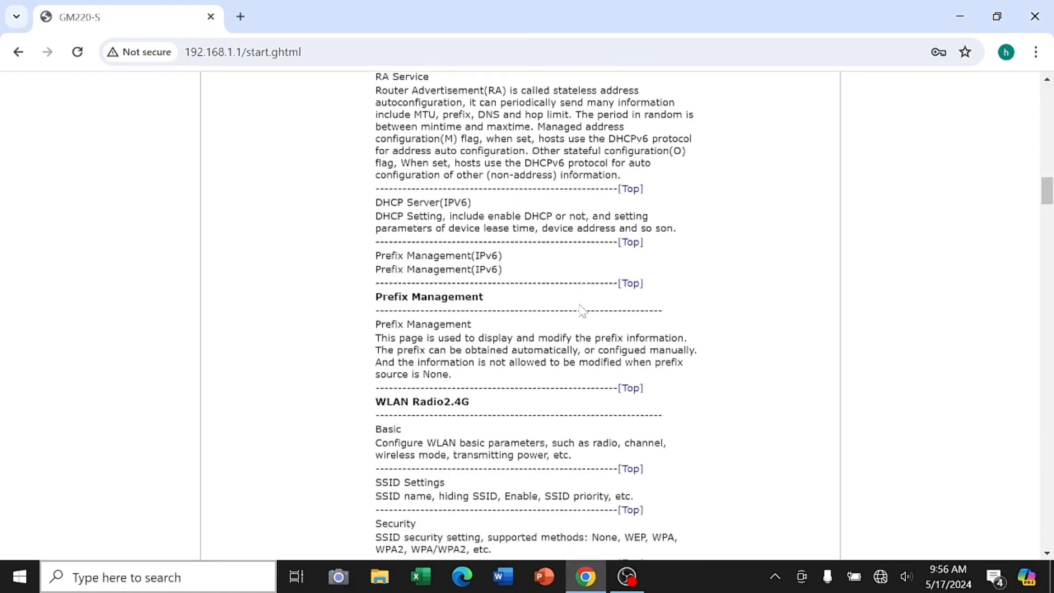
{"action": "scroll", "coordinate": [581, 310], "scroll_direction": "down", "scroll_amount": 2}
{"action": "scroll", "coordinate": [527, 316], "scroll_direction": "down", "scroll_amount": 2}
{"action": "scroll", "coordinate": [582, 311], "scroll_direction": "down", "scroll_amount": 3}
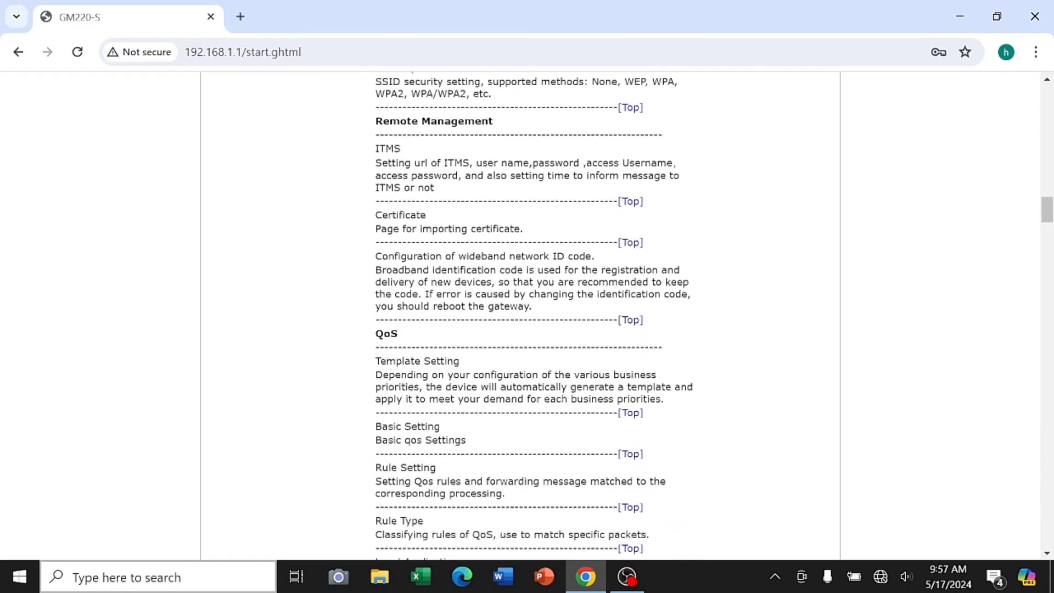
{"action": "scroll", "coordinate": [527, 316], "scroll_direction": "down", "scroll_amount": 3}
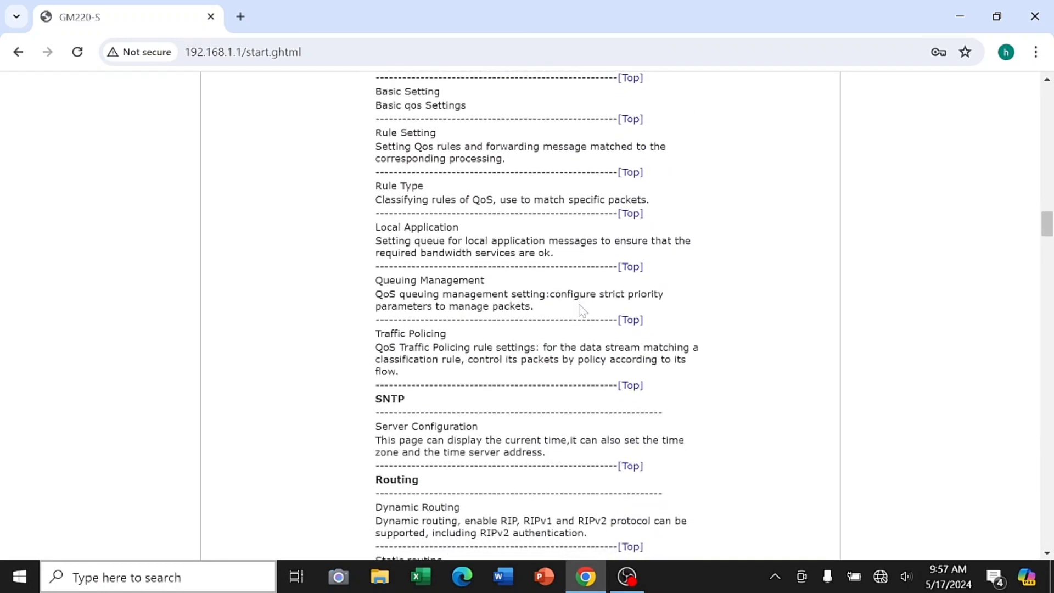
{"action": "scroll", "coordinate": [582, 311], "scroll_direction": "down", "scroll_amount": 1}
{"action": "scroll", "coordinate": [527, 315], "scroll_direction": "down", "scroll_amount": 15}
{"action": "scroll", "coordinate": [581, 310], "scroll_direction": "down", "scroll_amount": 20}
{"action": "scroll", "coordinate": [582, 311], "scroll_direction": "down", "scroll_amount": 8}
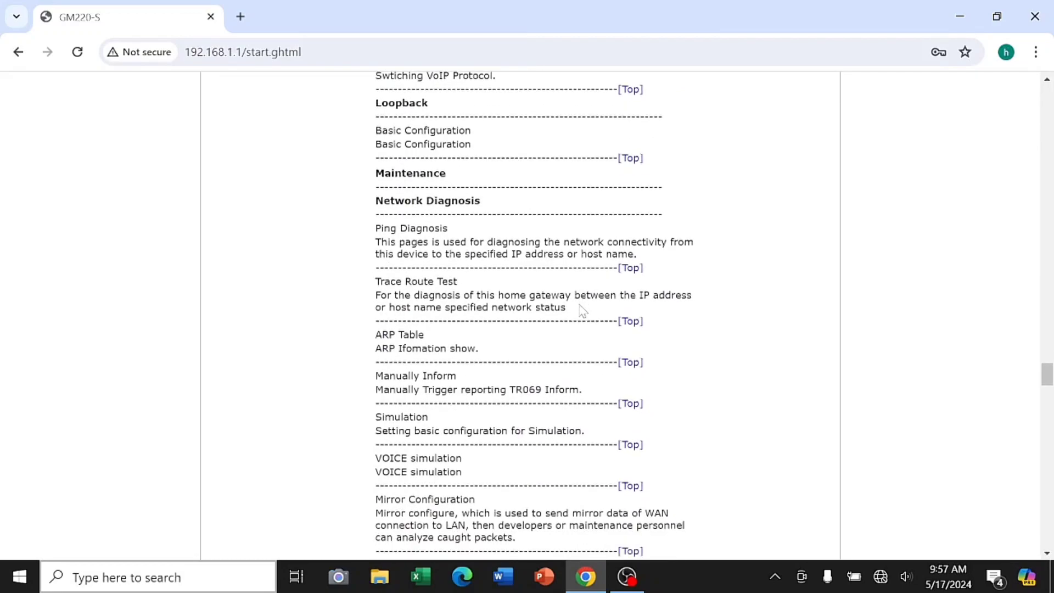
{"action": "scroll", "coordinate": [581, 311], "scroll_direction": "down", "scroll_amount": 4}
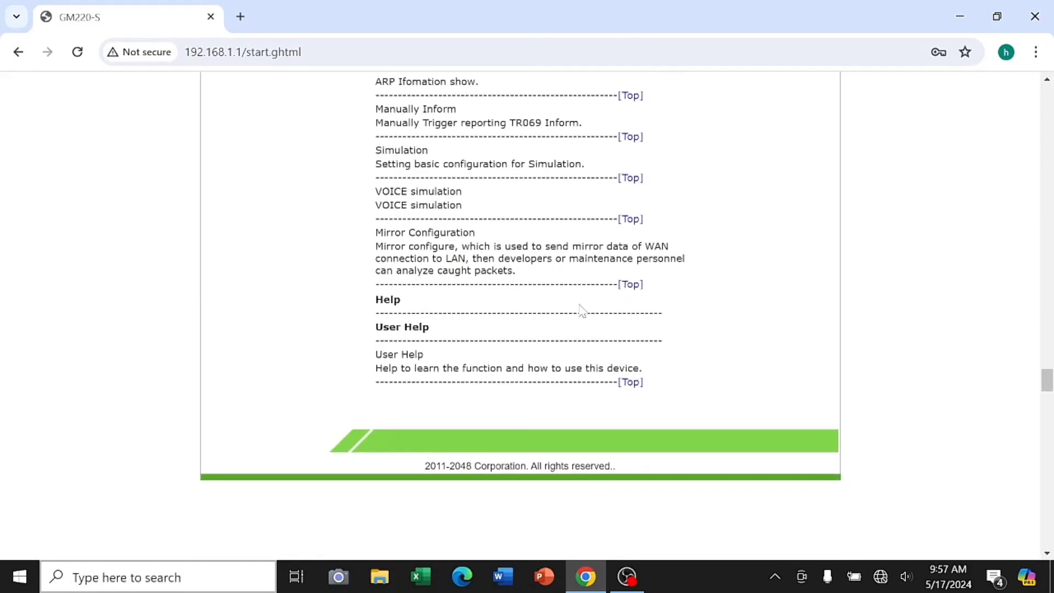
Return to the top of User Help, log out to the login screen, and bring up OBS
{"action": "scroll", "coordinate": [582, 310], "scroll_direction": "up", "scroll_amount": 3}
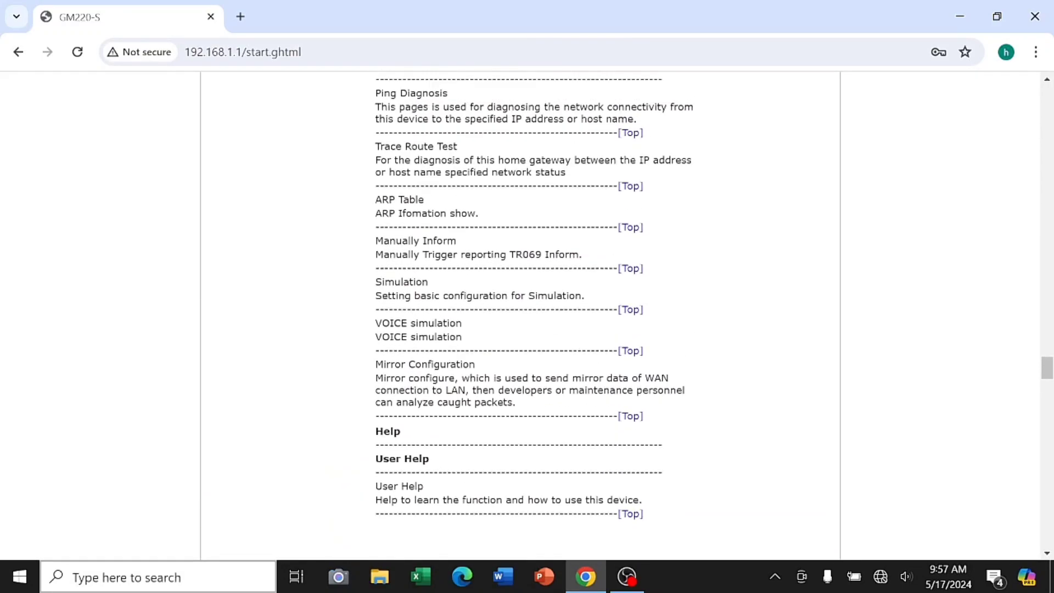
{"action": "scroll", "coordinate": [581, 310], "scroll_direction": "up", "scroll_amount": 1}
{"action": "scroll", "coordinate": [581, 311], "scroll_direction": "up", "scroll_amount": 20}
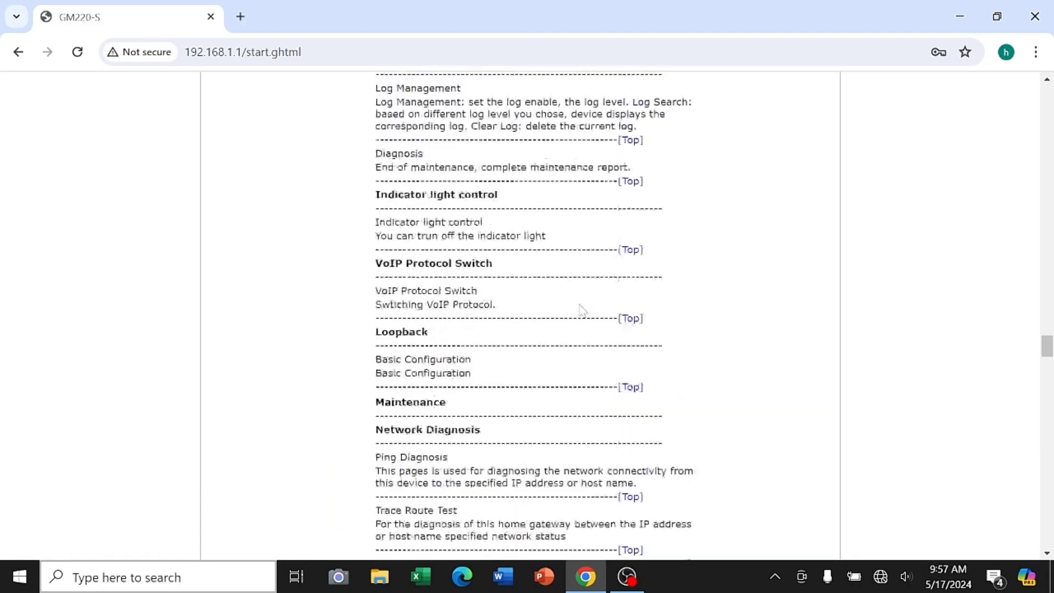
{"action": "scroll", "coordinate": [582, 310], "scroll_direction": "up", "scroll_amount": 20}
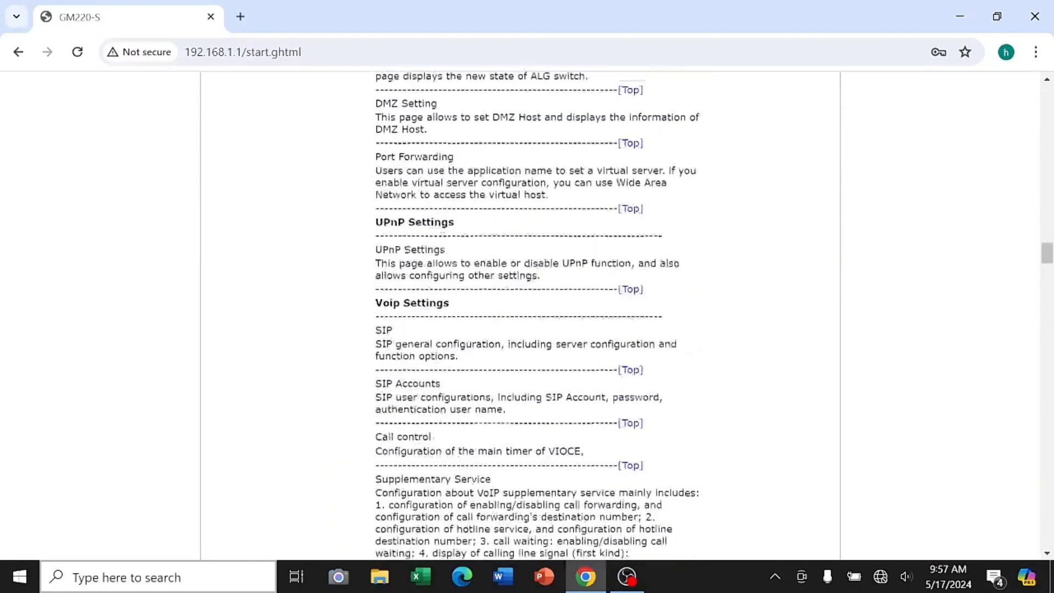
{"action": "scroll", "coordinate": [582, 311], "scroll_direction": "up", "scroll_amount": 13}
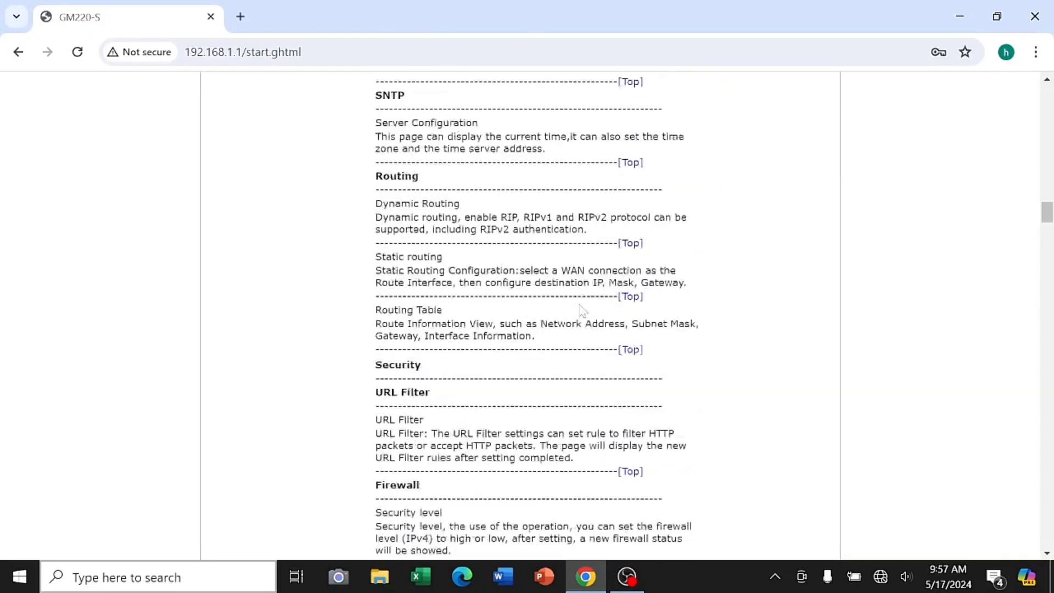
{"action": "scroll", "coordinate": [583, 312], "scroll_direction": "up", "scroll_amount": 20}
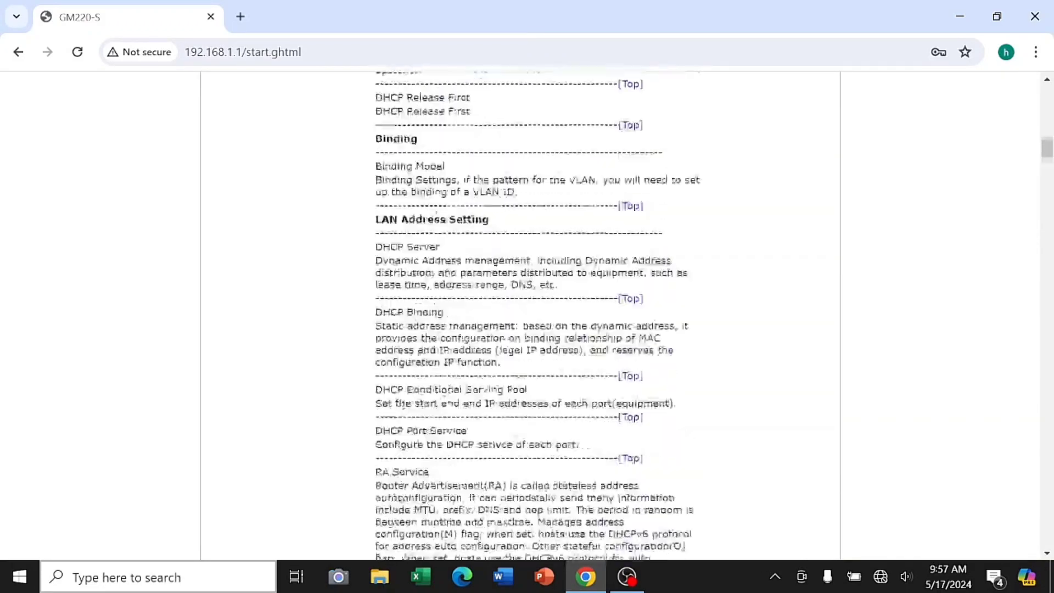
{"action": "scroll", "coordinate": [583, 311], "scroll_direction": "up", "scroll_amount": 4}
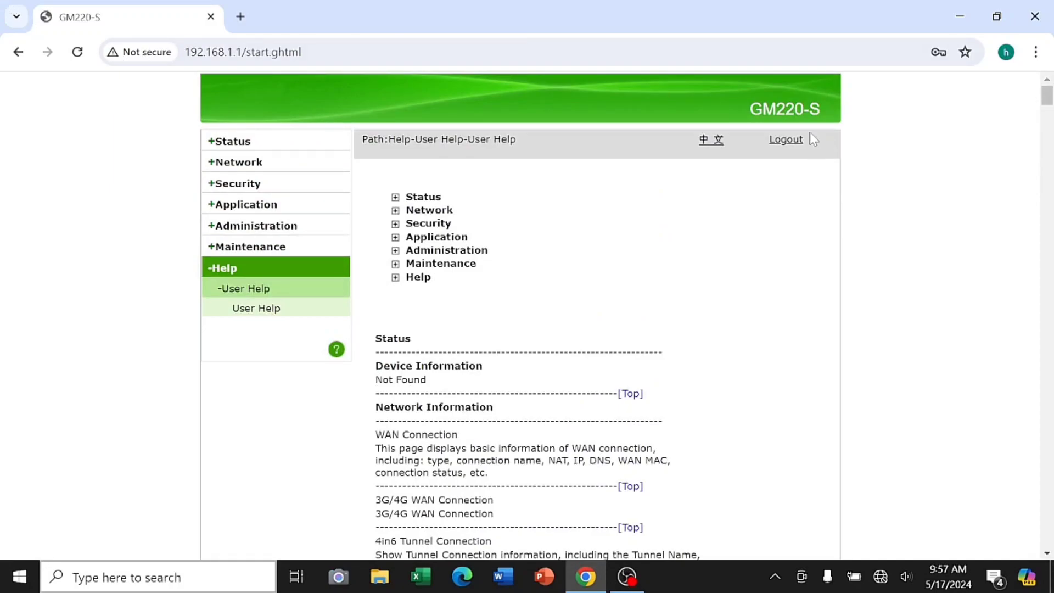
{"action": "left_click", "coordinate": [794, 139]}
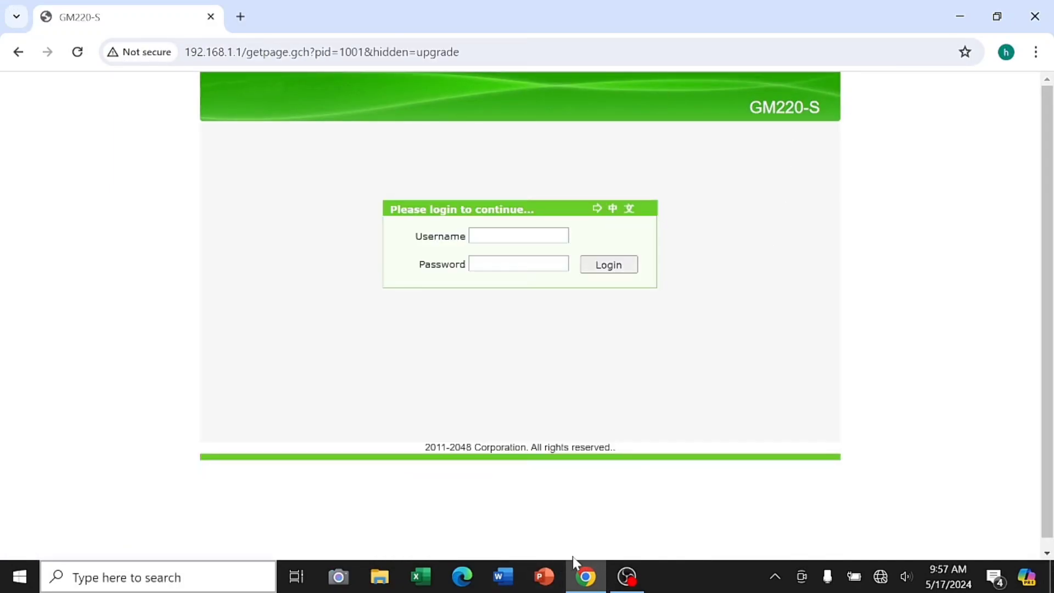
{"action": "left_click", "coordinate": [626, 576]}
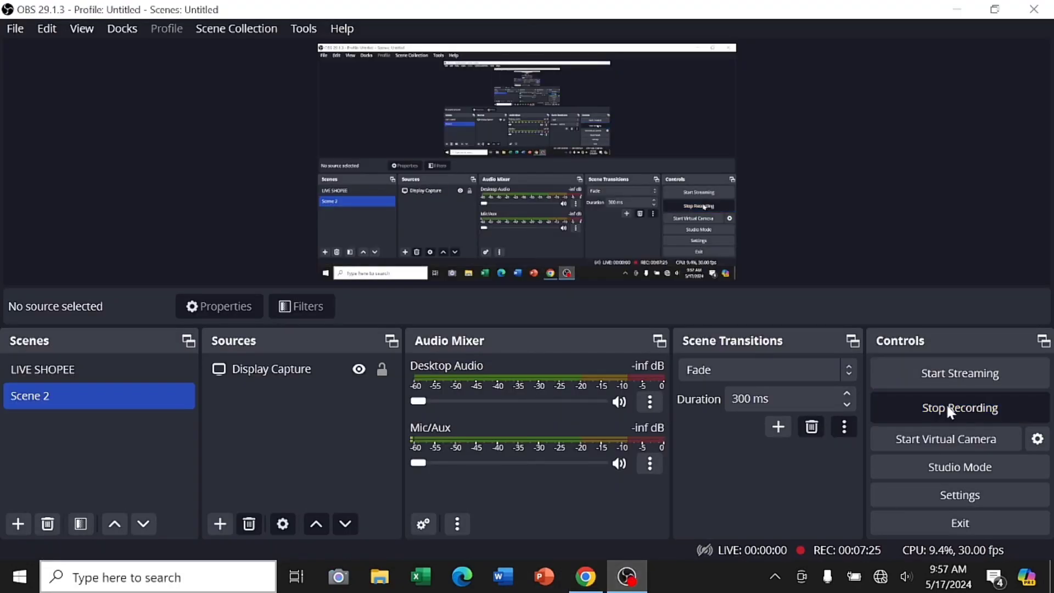